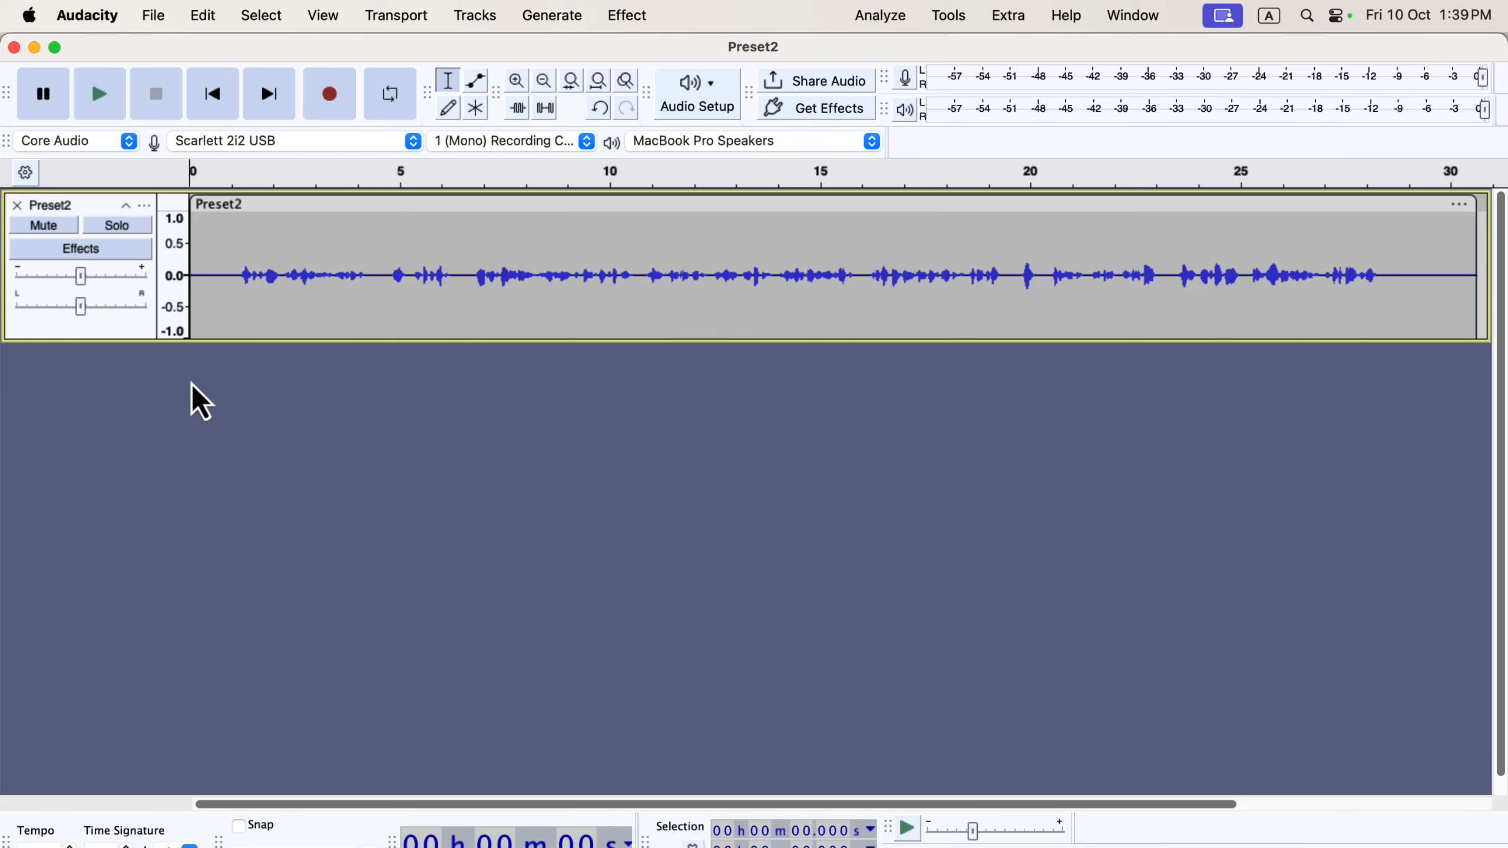
Step: Switch to the Sound better Guide Audacity 3.7.5 document and read through Step 1 (Normalize) and Step 2 (Noise reduction)
key(ctrl+Right)
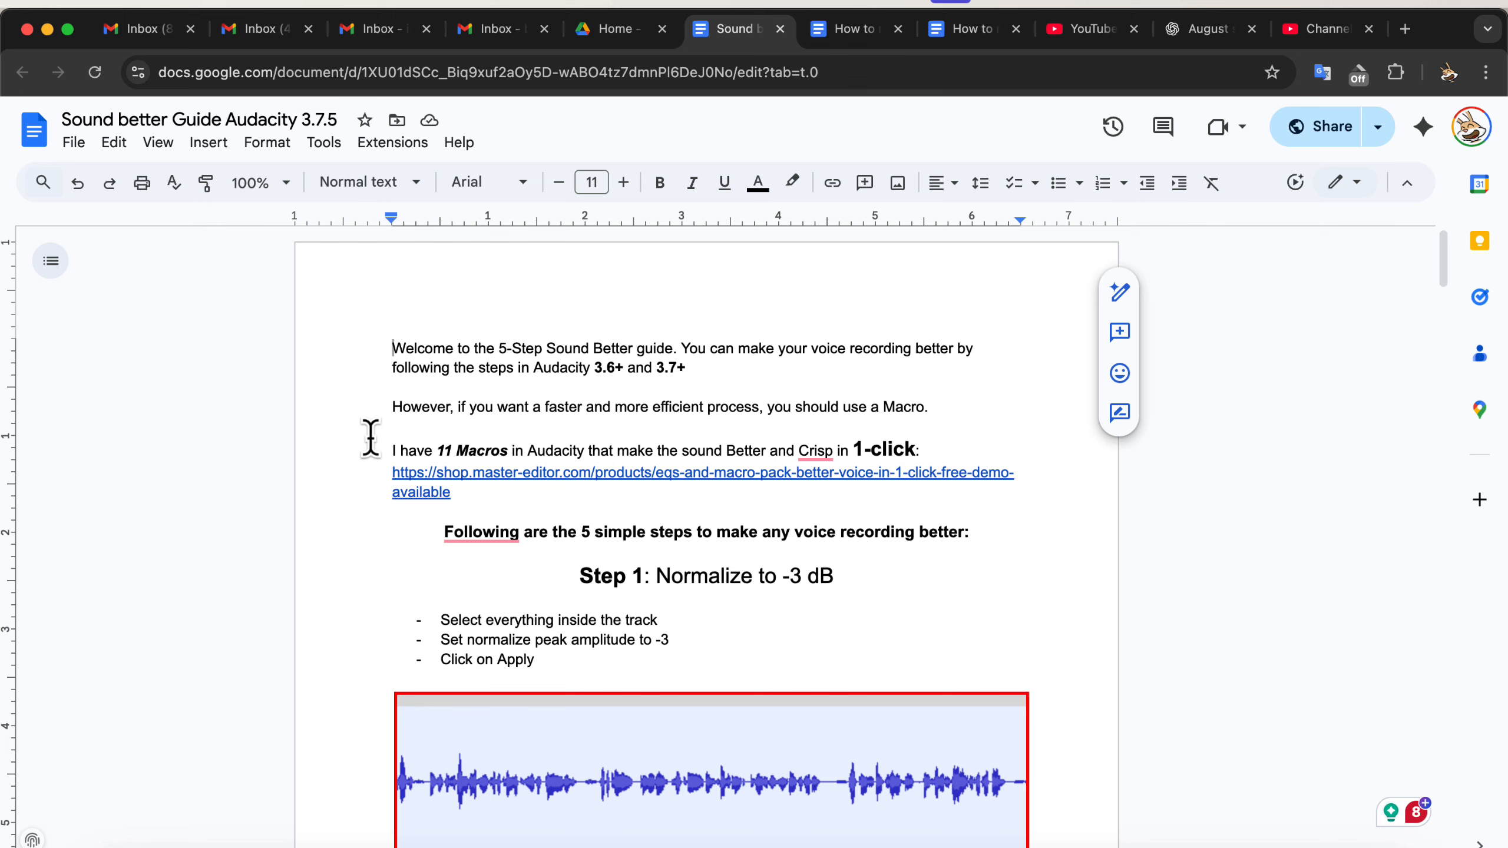
scroll(371, 438, down, 3)
scroll(371, 438, down, 2)
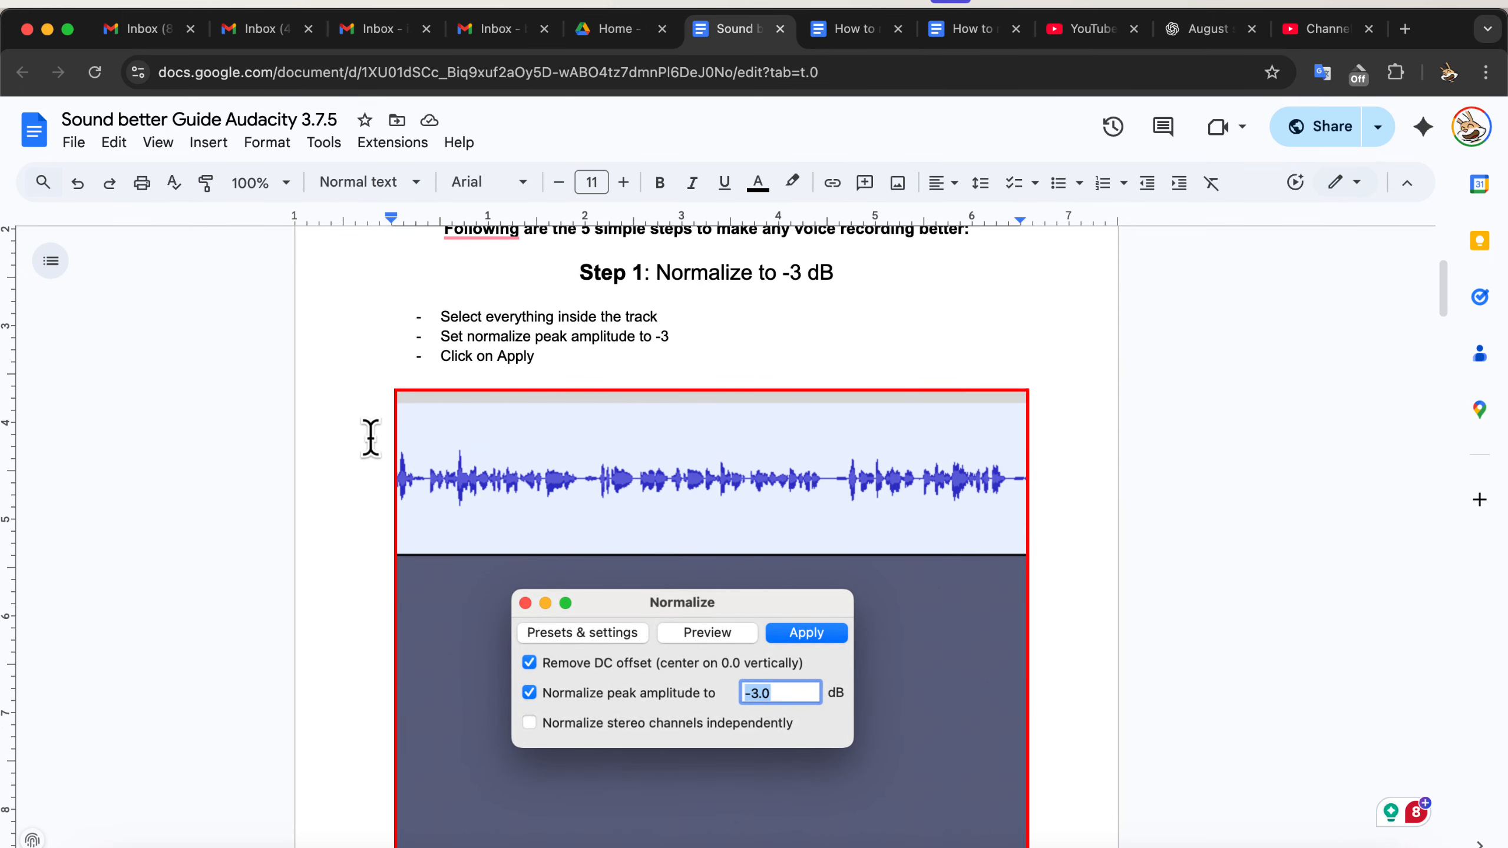
scroll(371, 438, down, 6)
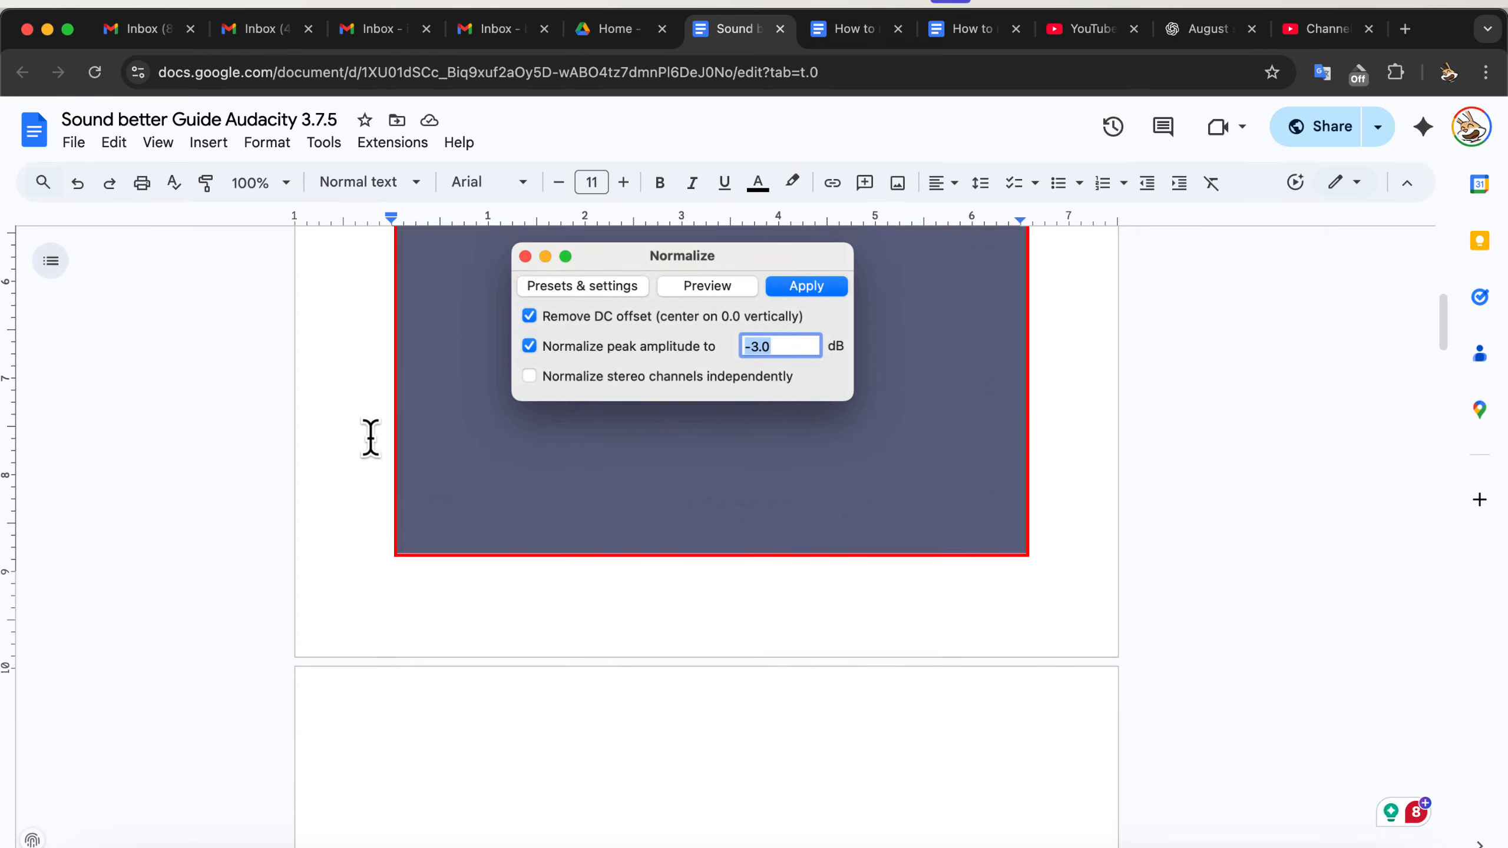
scroll(371, 438, down, 2)
scroll(370, 438, down, 4)
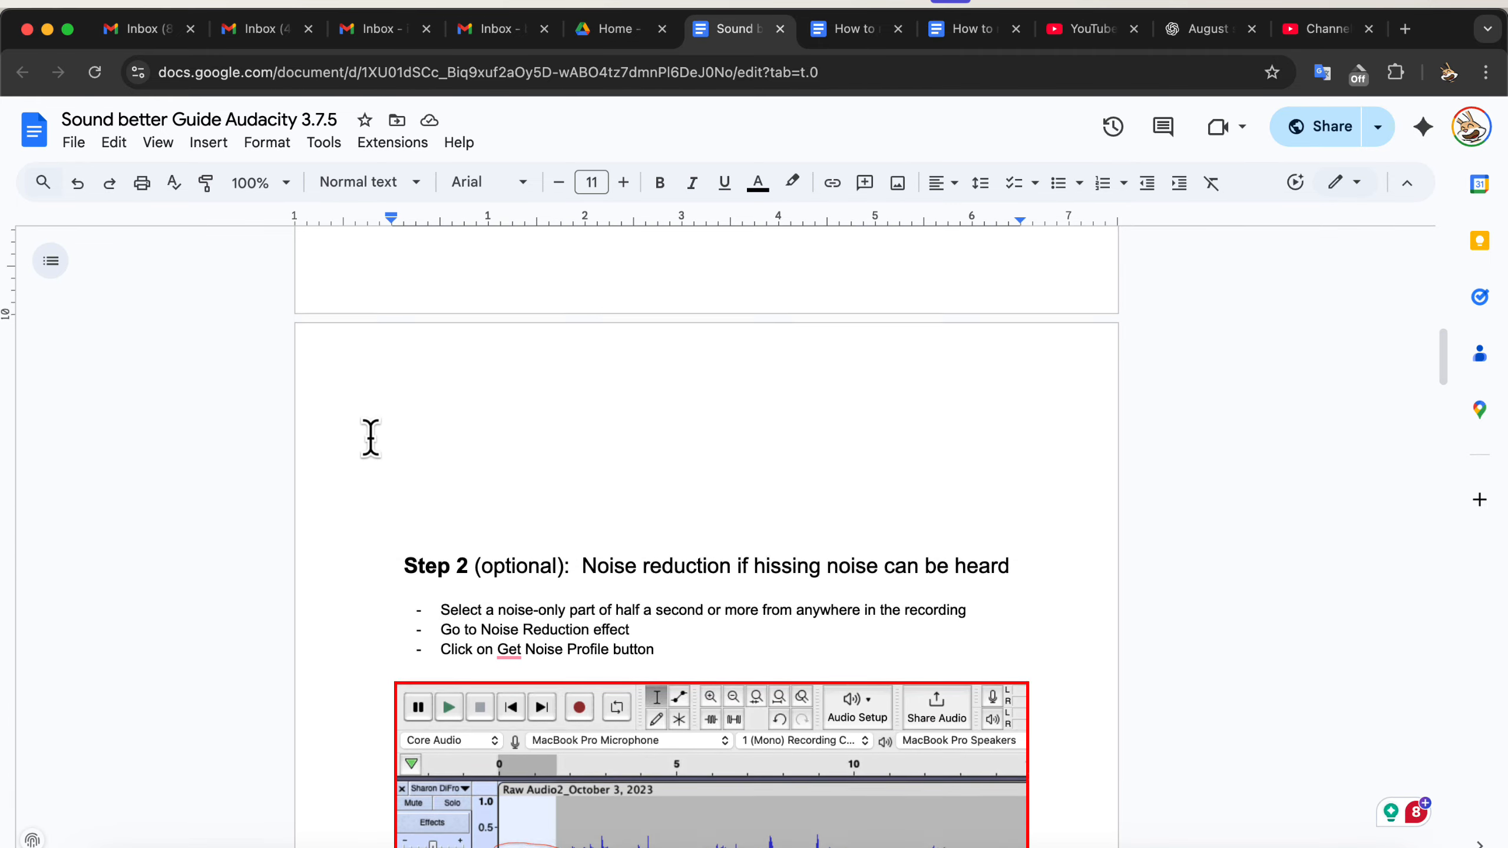
scroll(371, 439, down, 1)
scroll(370, 438, down, 6)
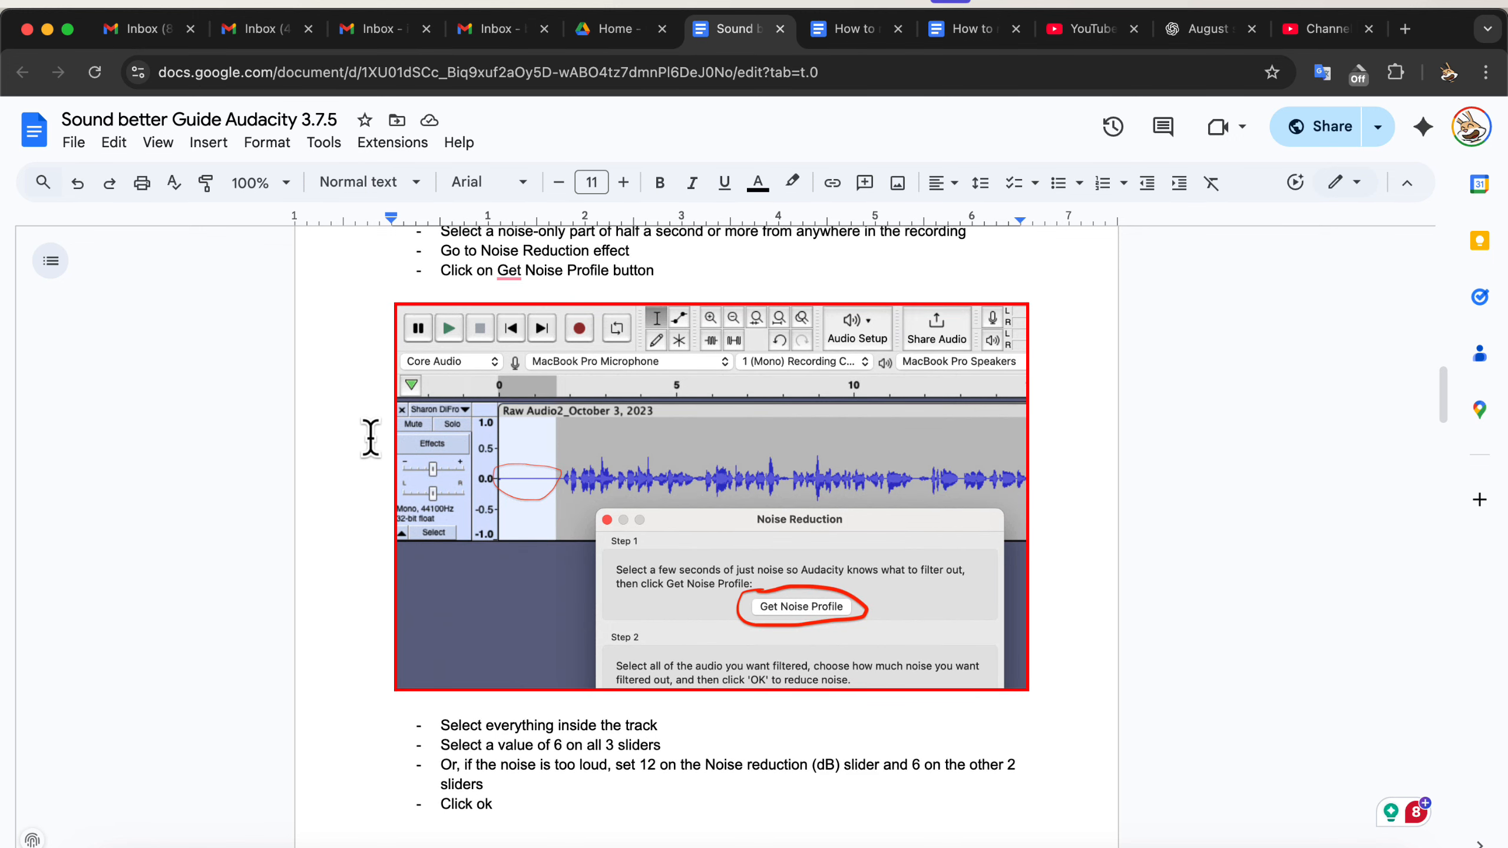
Step: Switch back to Audacity and play the raw Preset2 recording from about 0.5 s, stopping after listening
key(ctrl+Right)
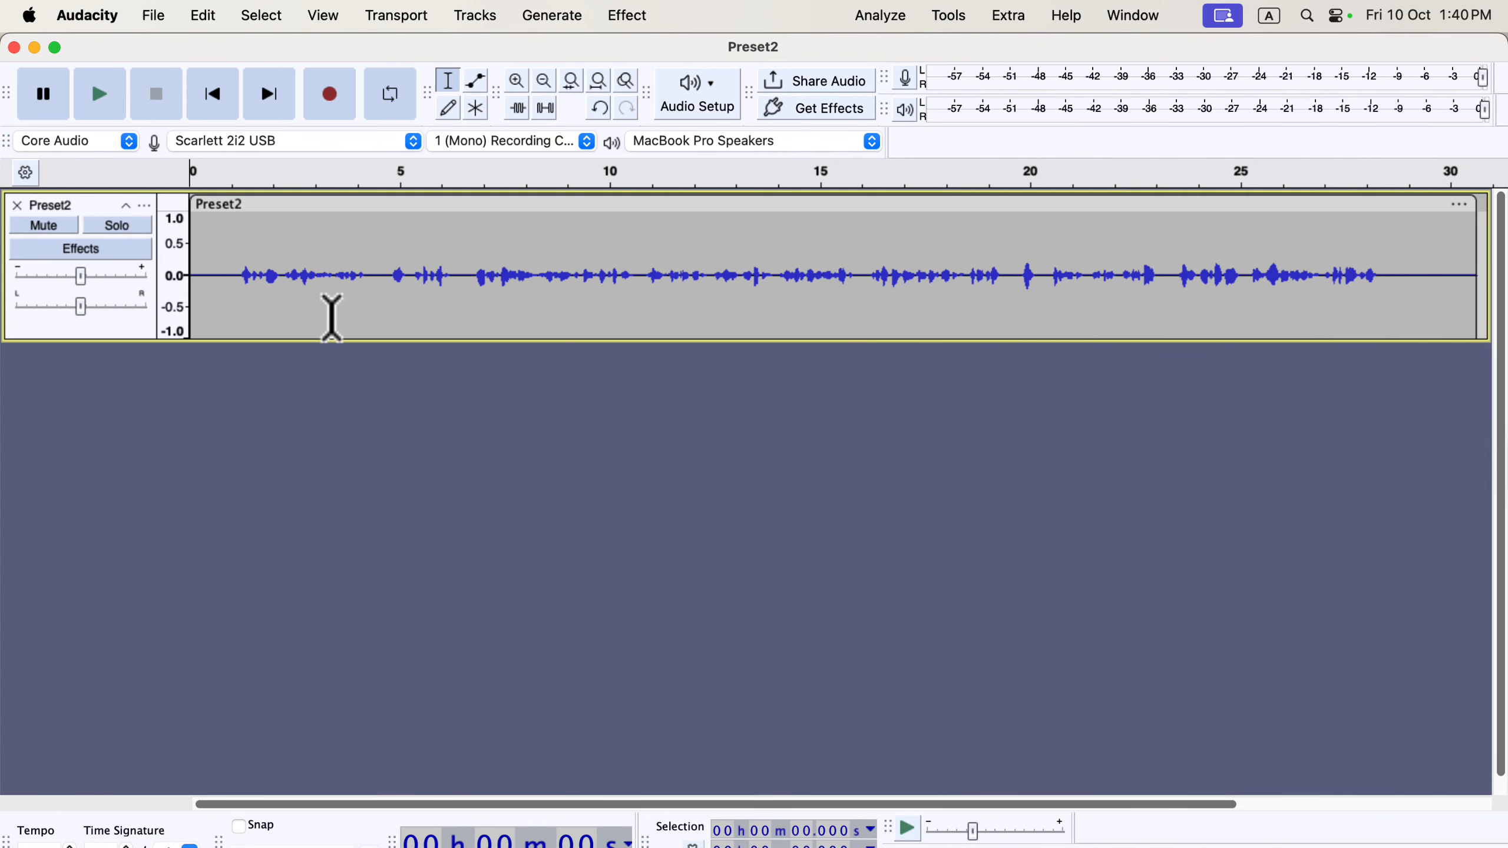
click(212, 263)
key(space)
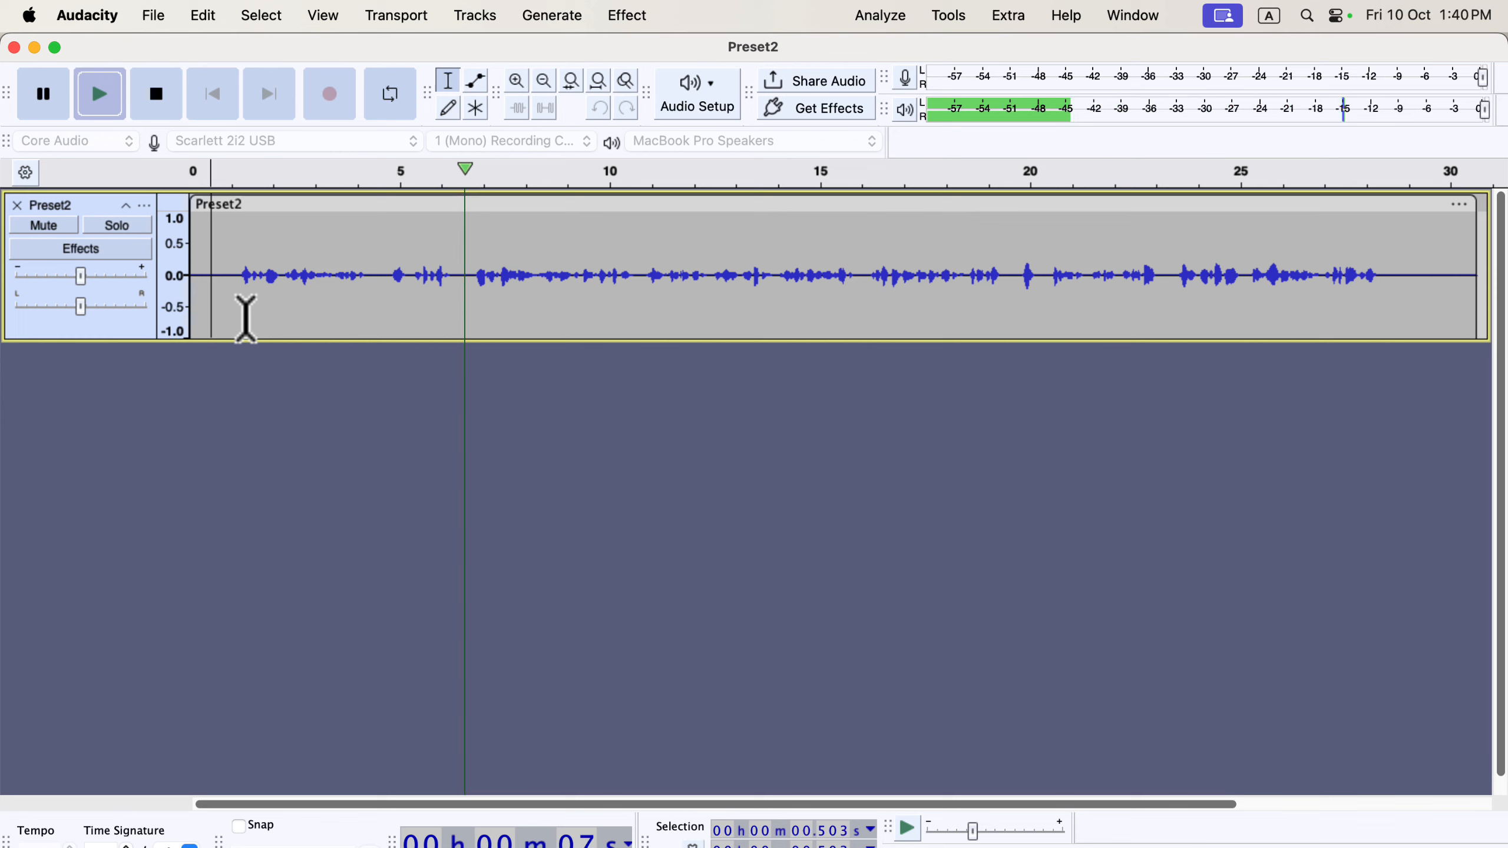
key(space)
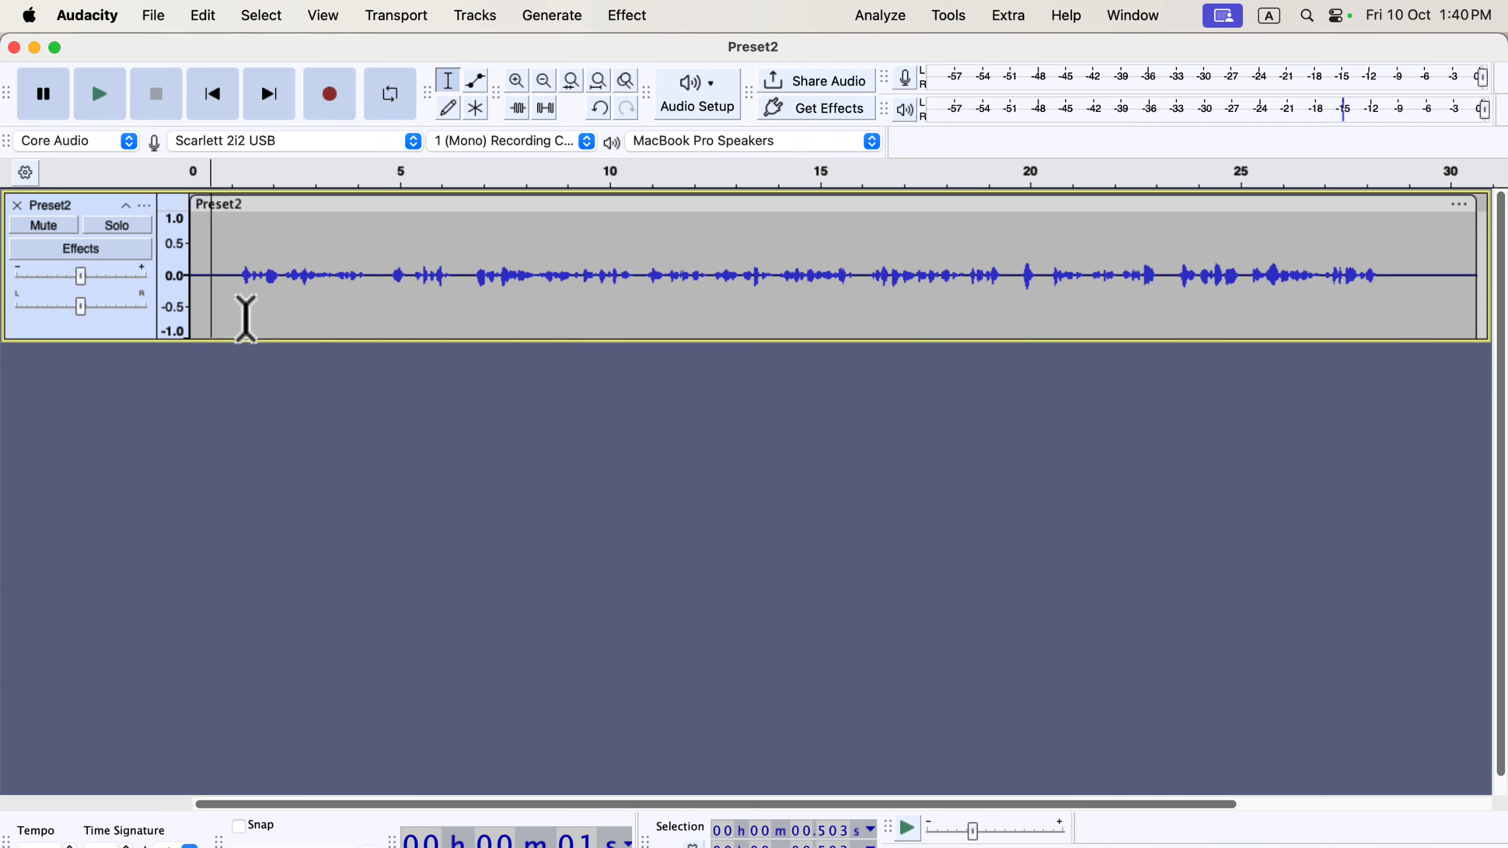
Step: Select the whole Preset2 clip and apply the Clear Vocal 3.6 macro to it
double_click(475, 278)
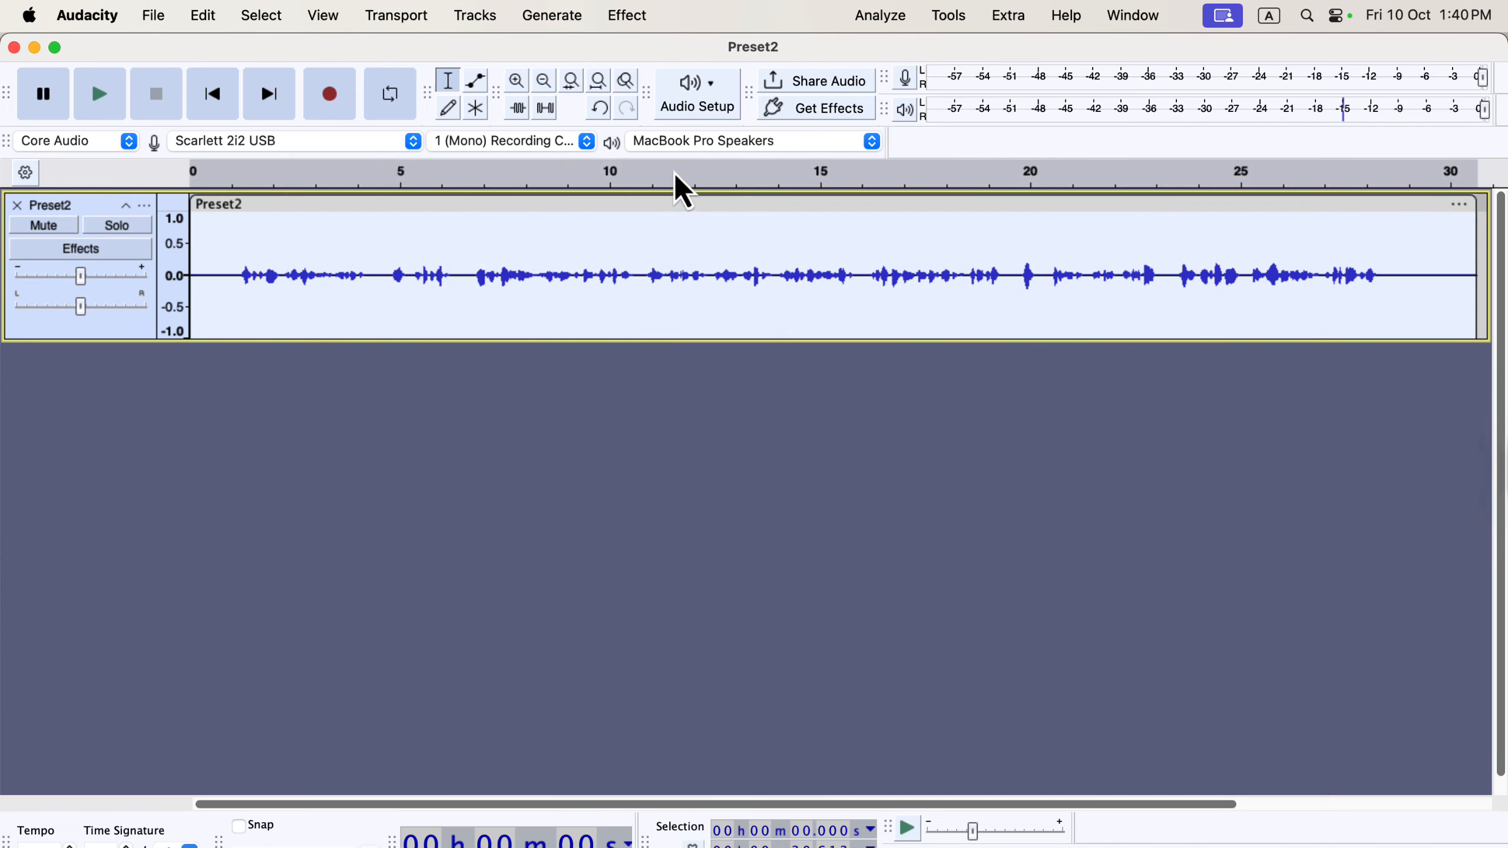
click(950, 21)
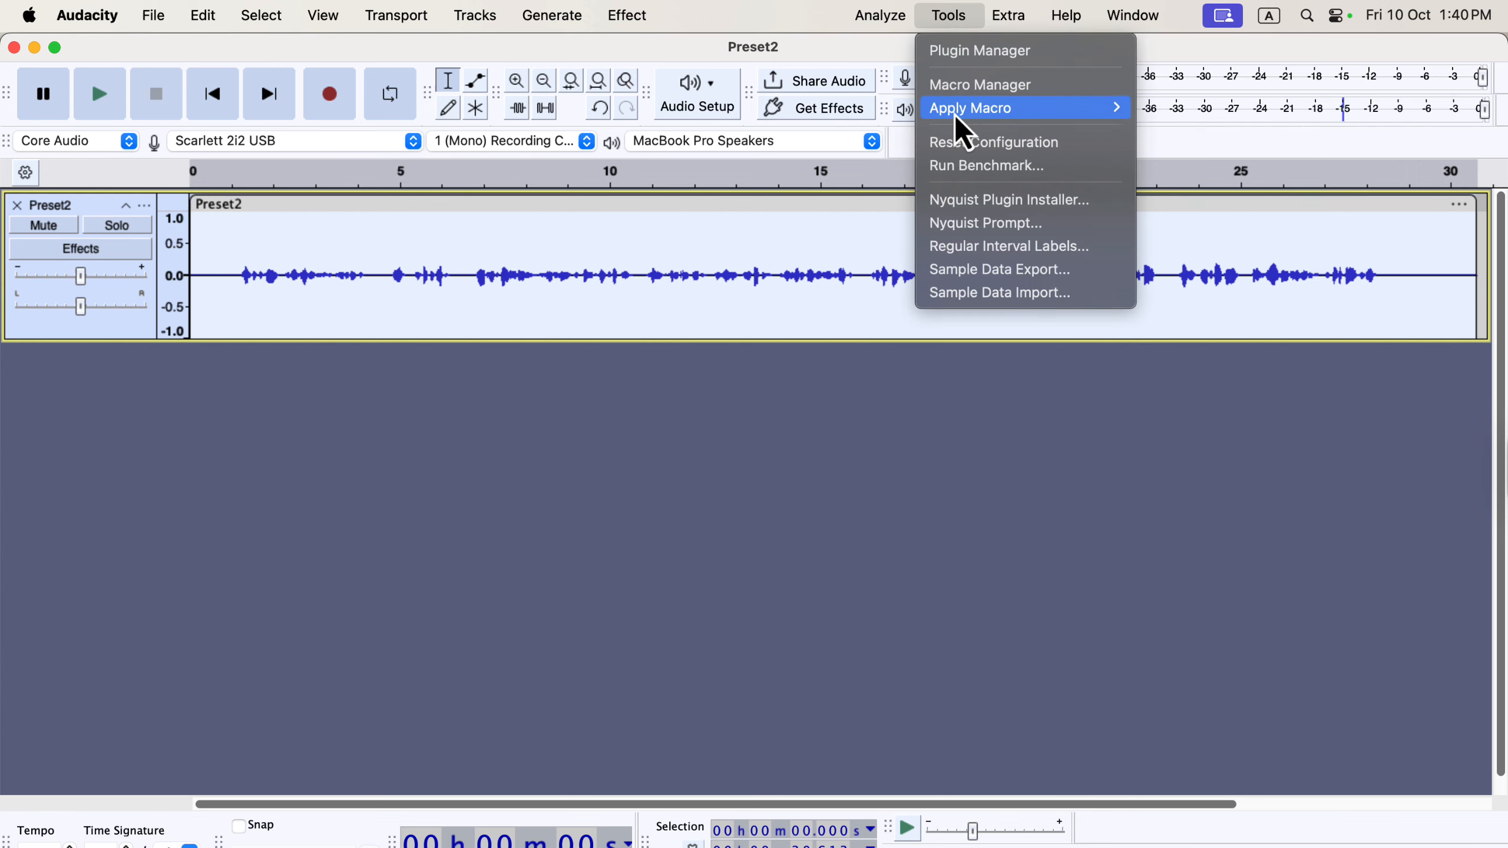
mouse_move(956, 113)
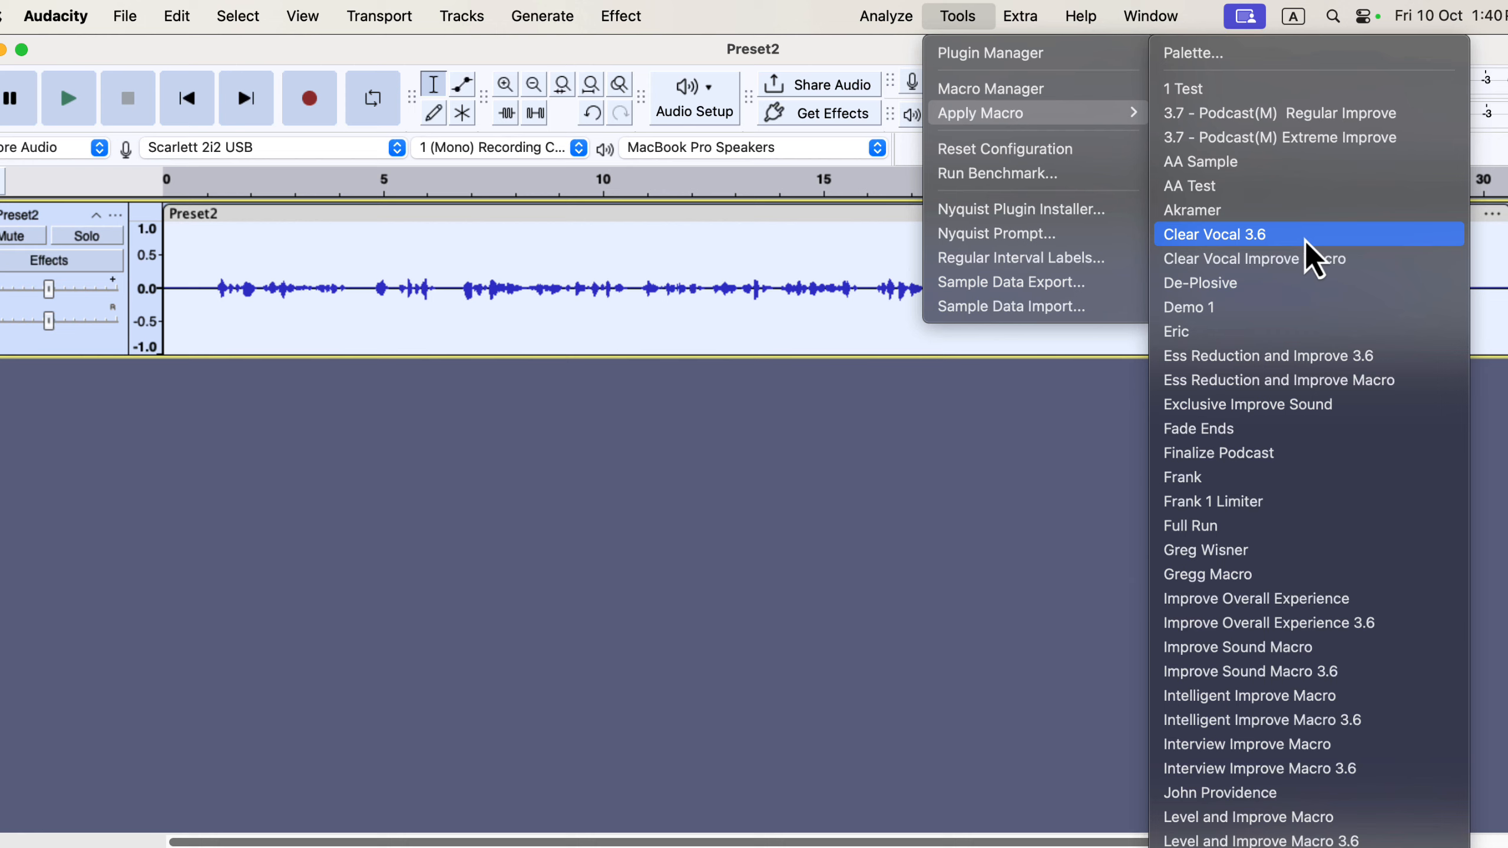
click(1306, 240)
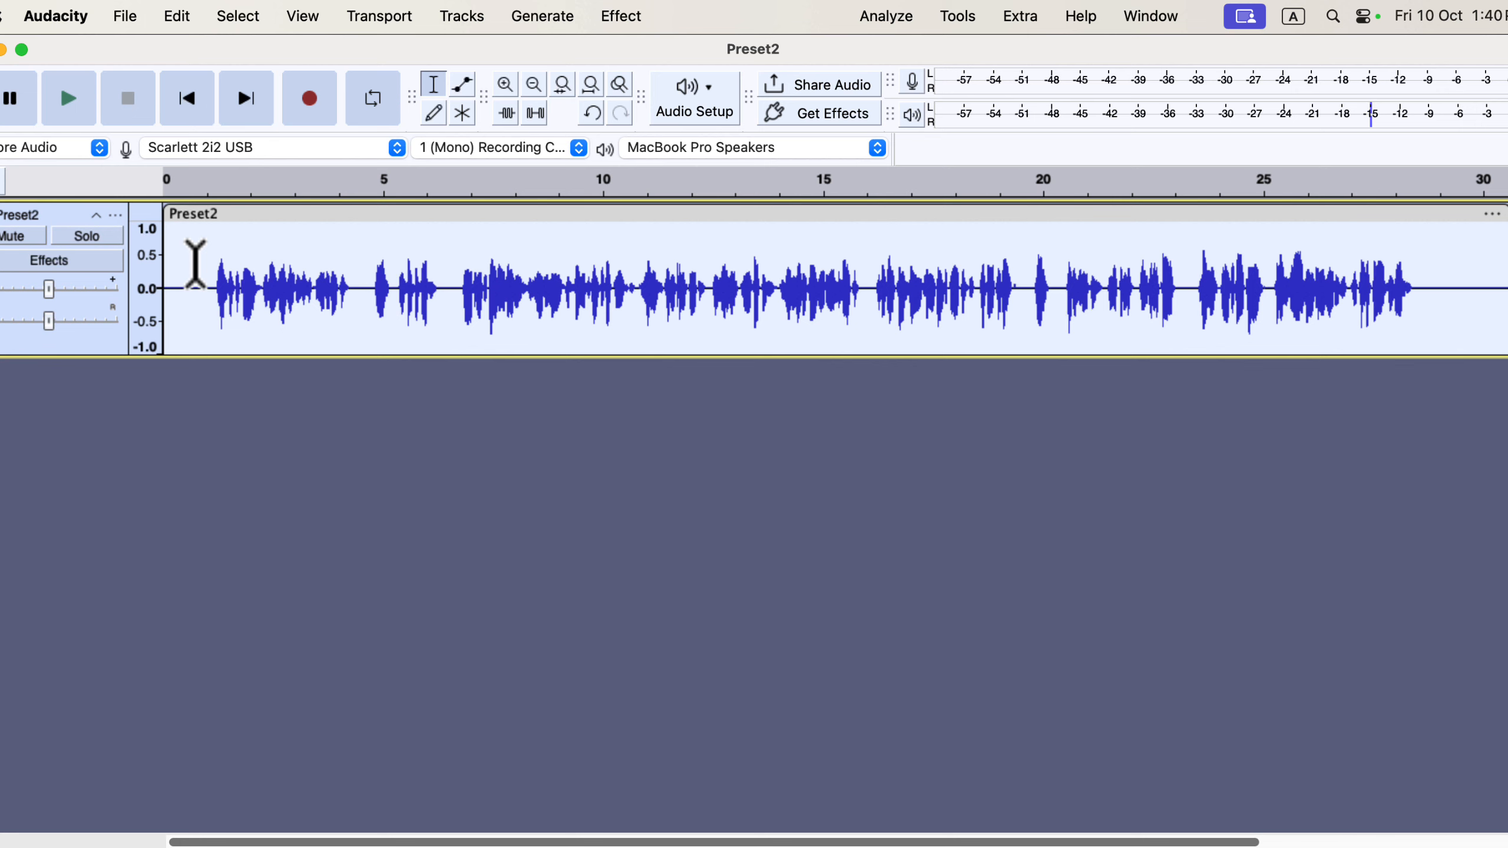
Step: Play the processed Preset2 recording from about 0.7 s to hear the macro's effect, and stop it
click(198, 261)
key(space)
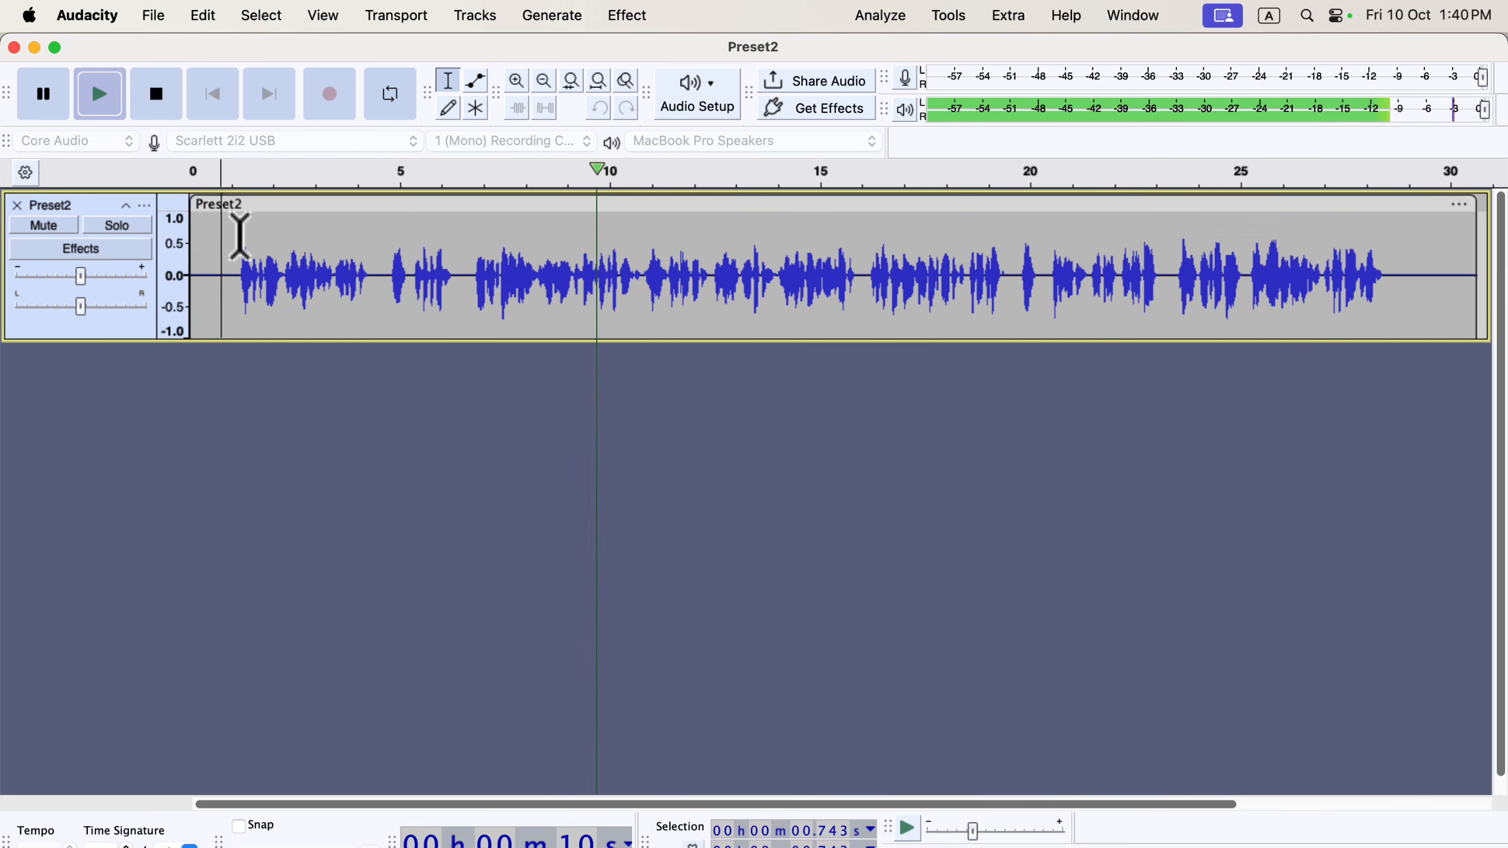
key(space)
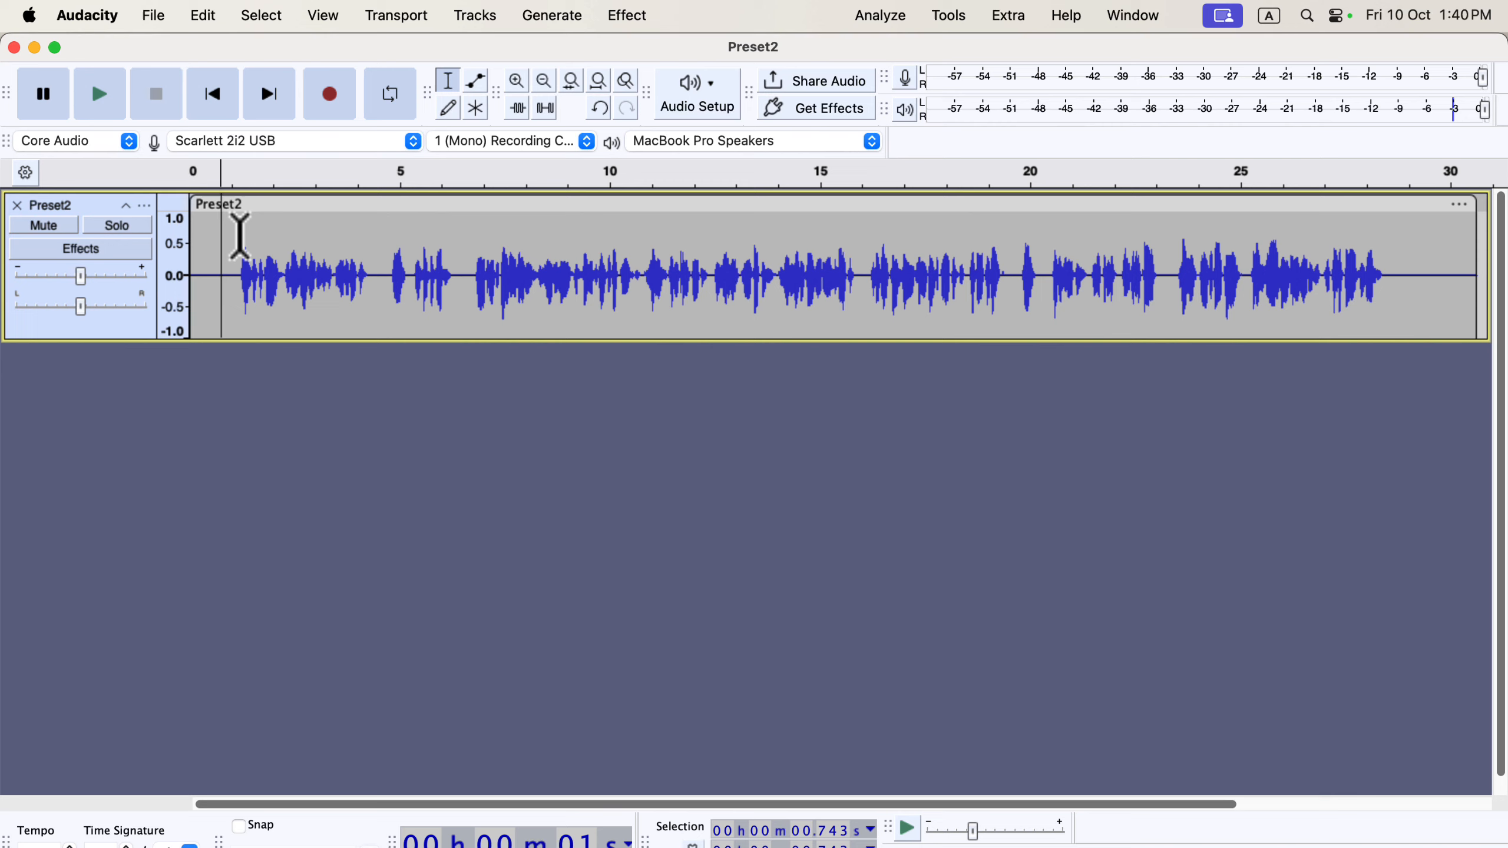
Step: Switch to Chrome, review the EQs and Macro Pack product page, and bring up the Audacity Bundle page
key(super+Tab)
key(super+Tab)
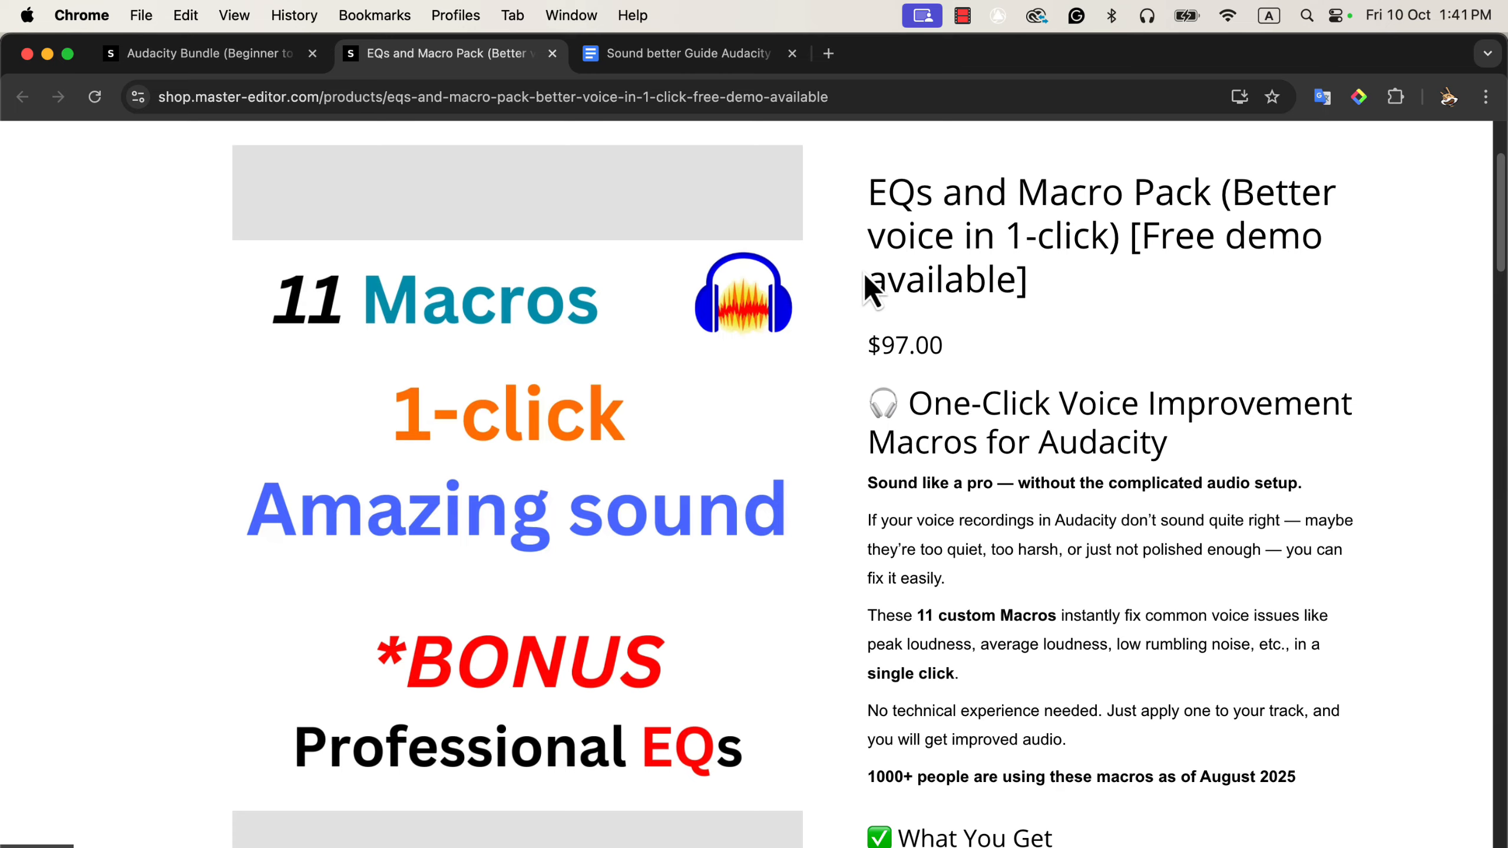
scroll(864, 272, down, 12)
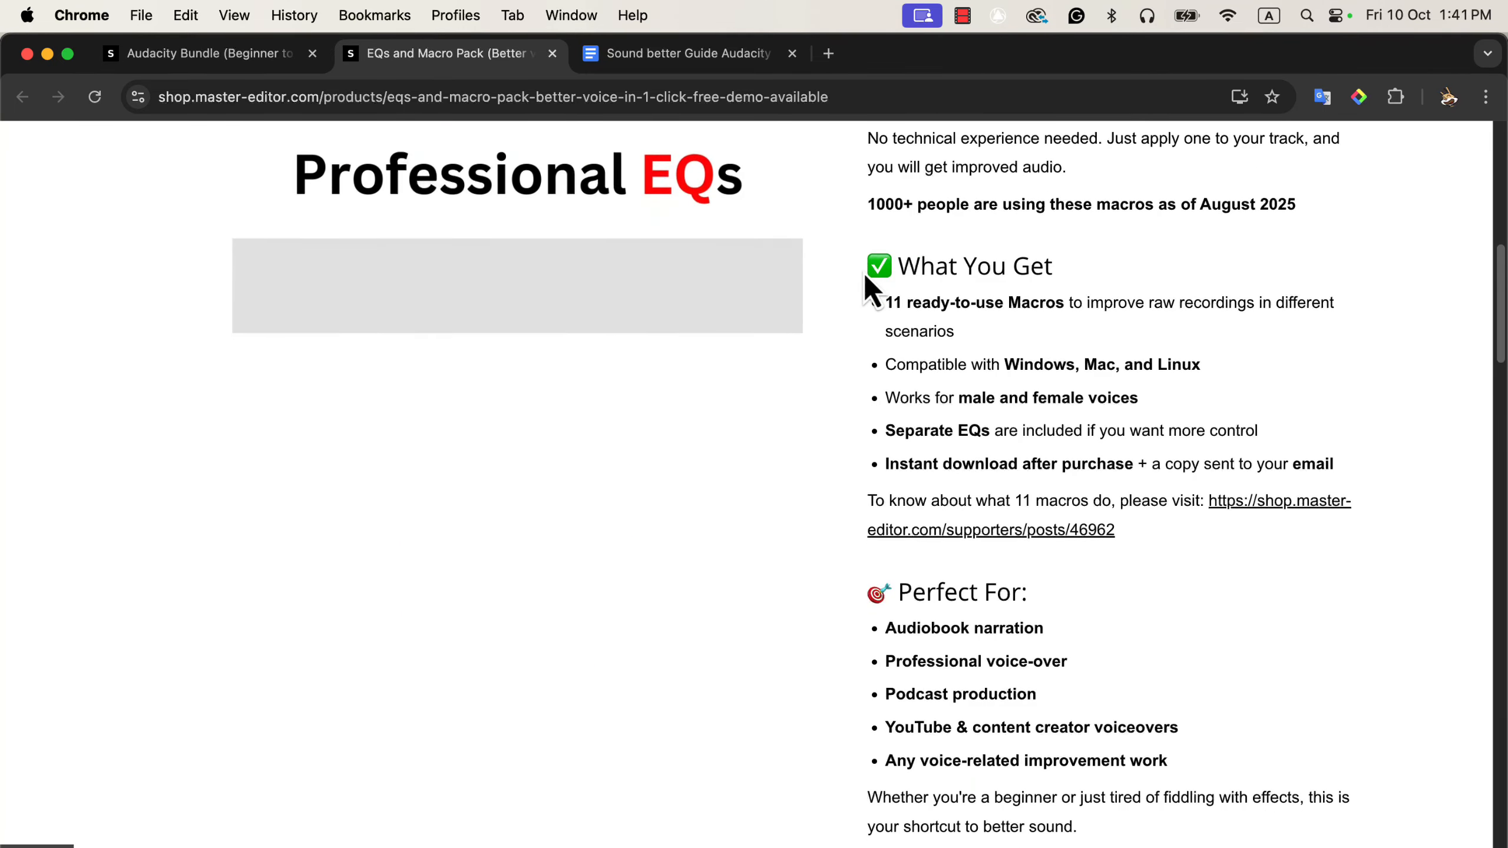
scroll(864, 271, down, 2)
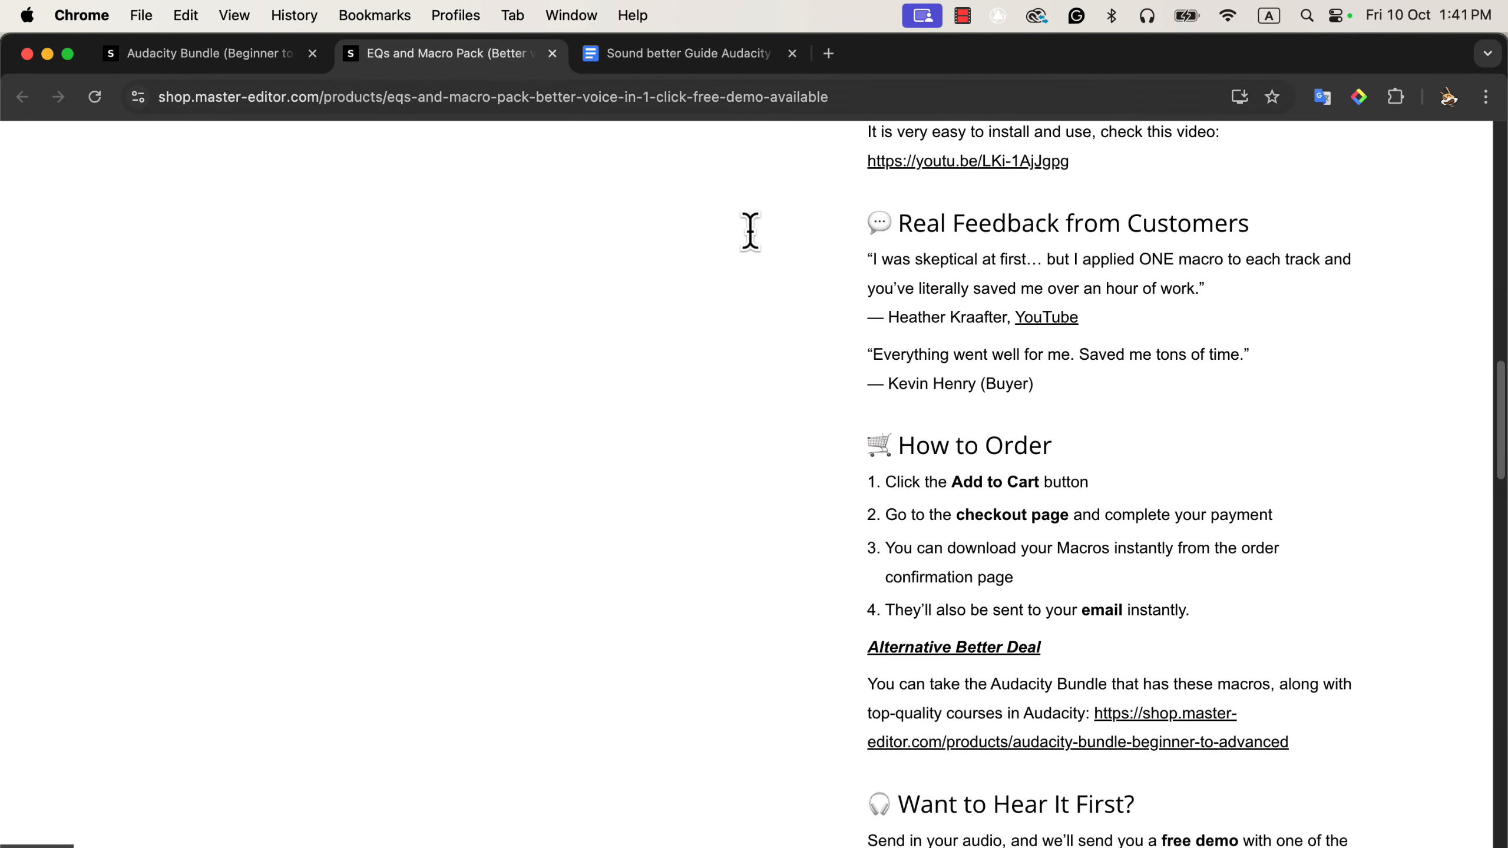
click(227, 60)
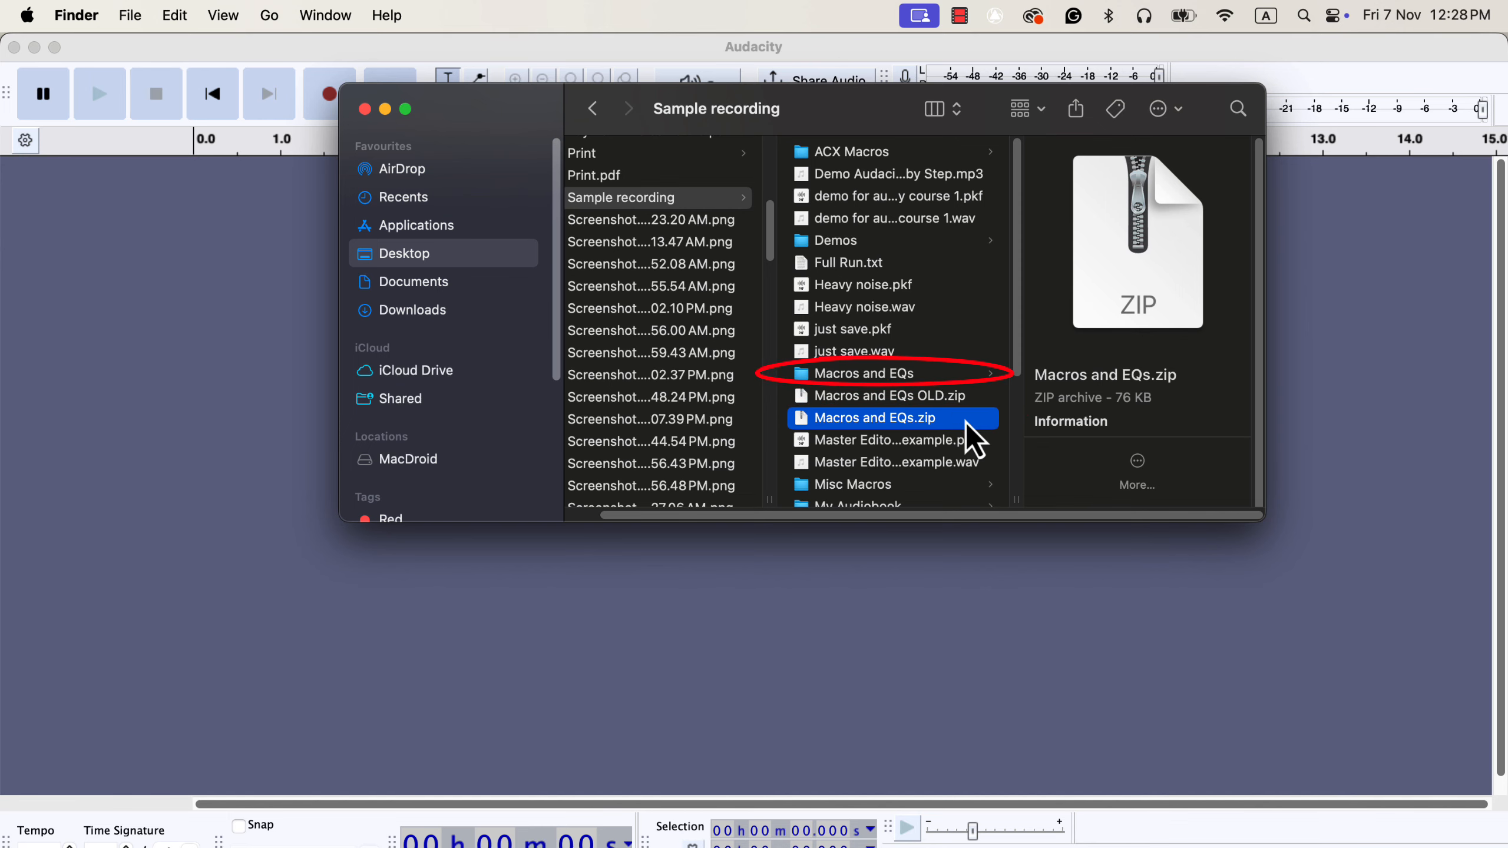
Step: In Finder, examine the Audacity 3.6 or Newer - Macros folder inside Macros and EQs, and return to Audacity
click(930, 374)
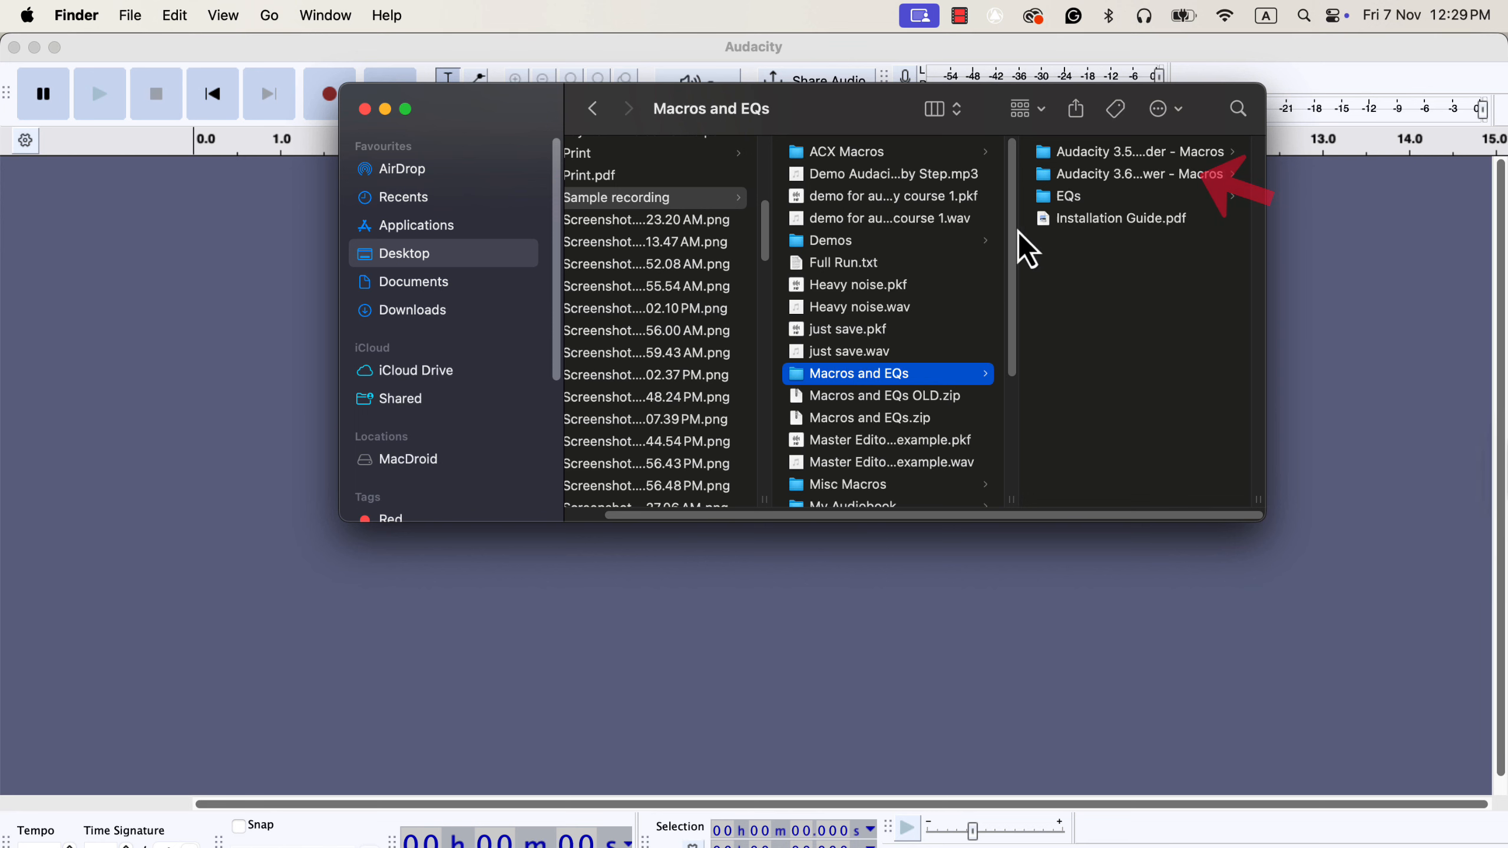
click(1060, 175)
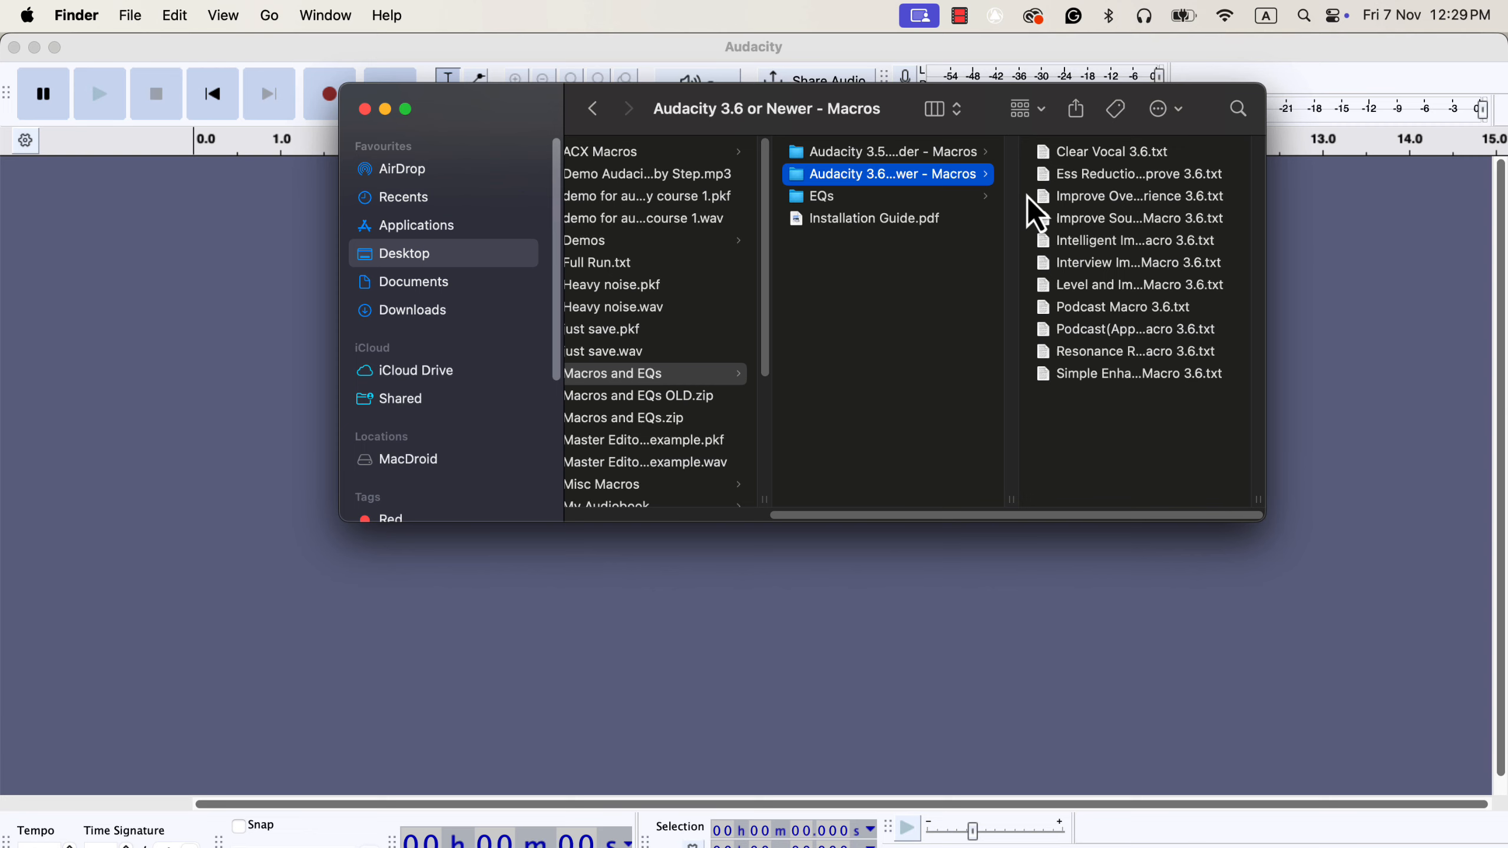
click(1337, 214)
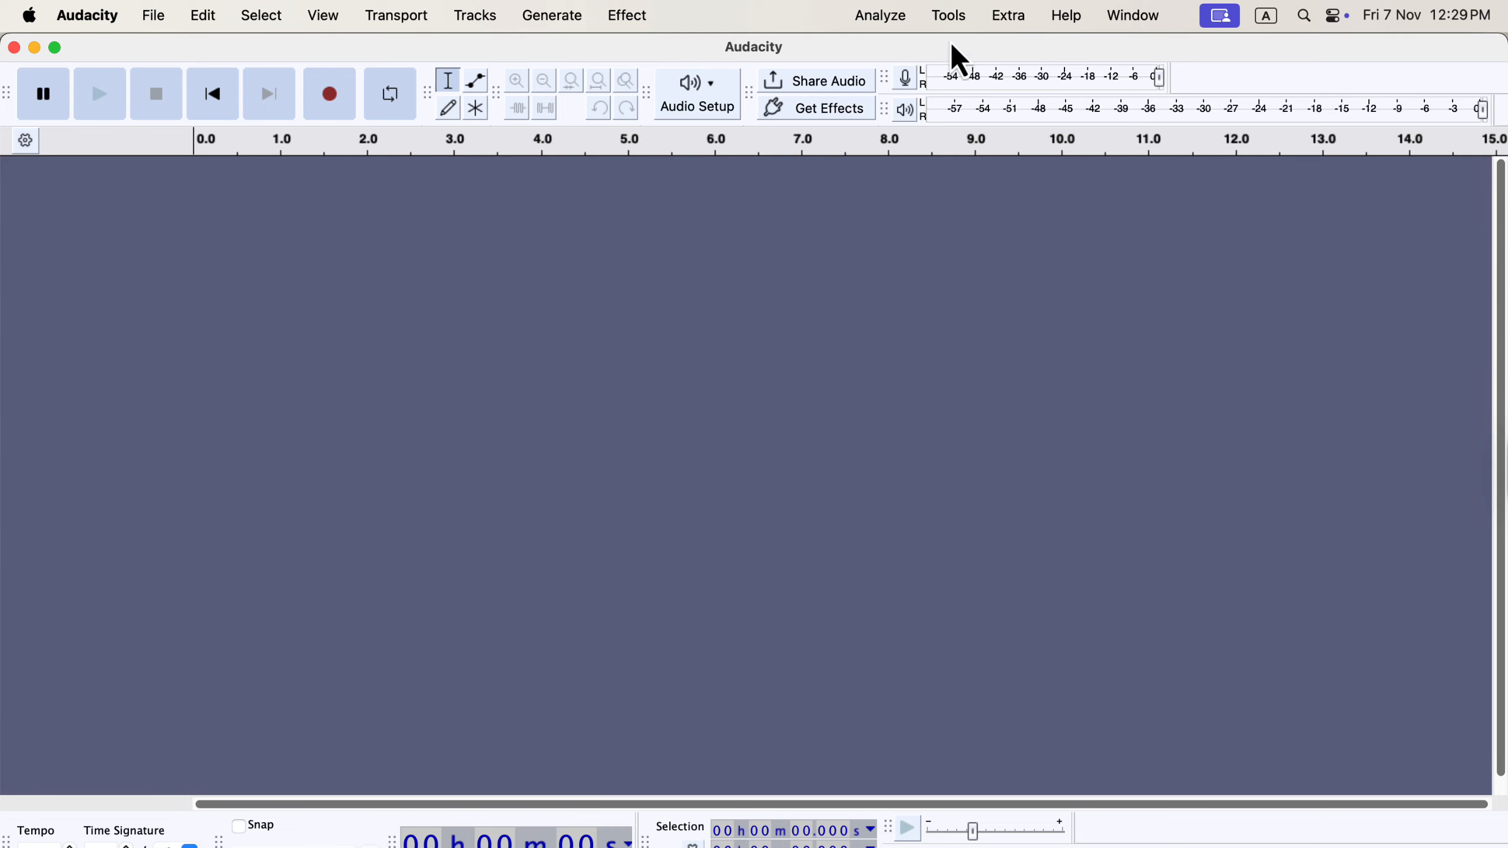
Step: Import Clear Vocal 3.6.txt in the Macro Manager from Sample recording > Macros and EQs > Audacity 3.6 or Newer - Macros, and close the manager
click(947, 22)
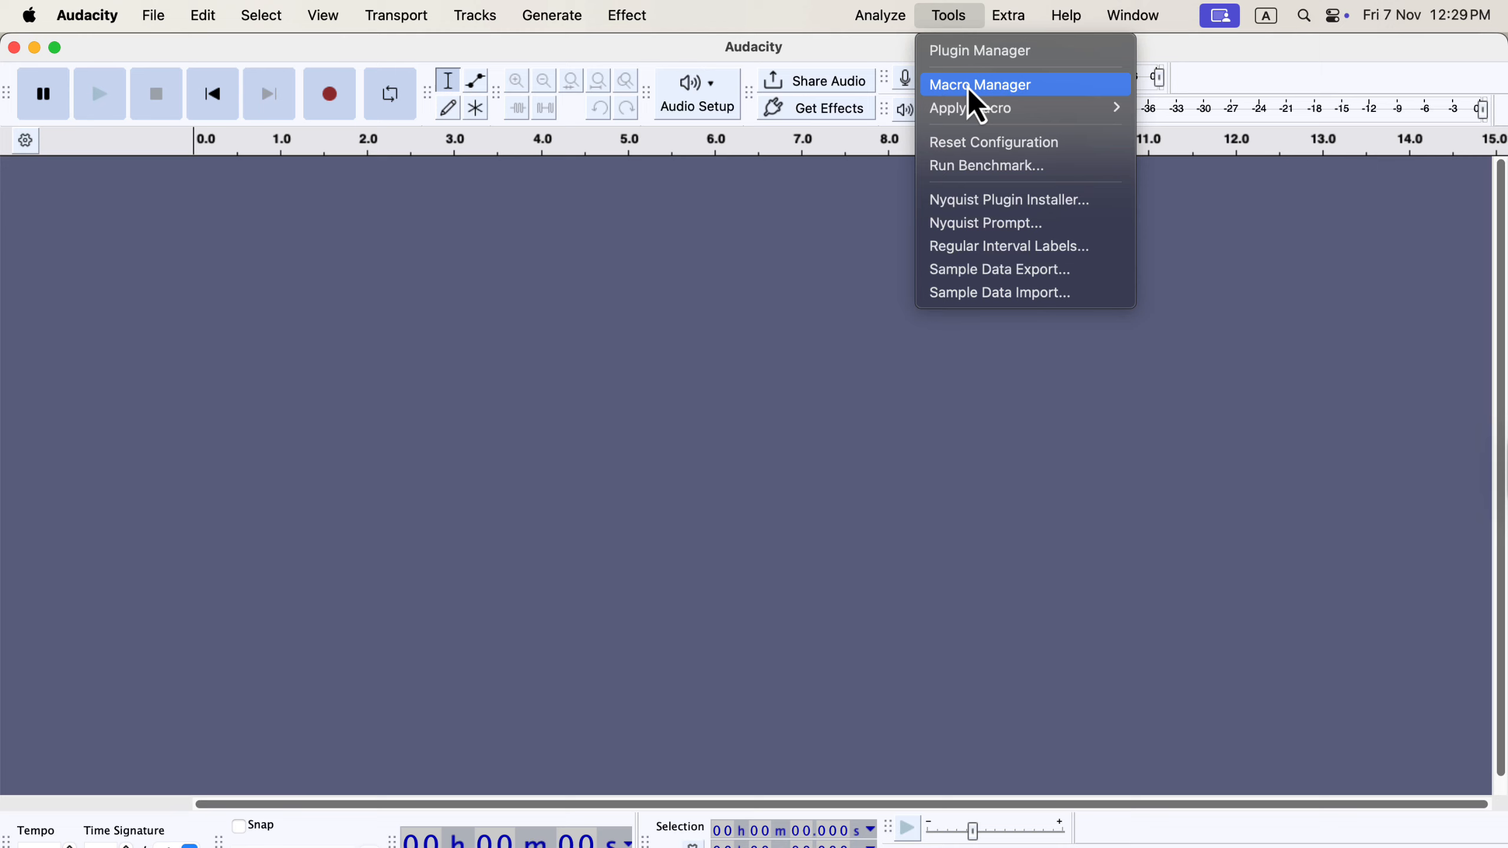
click(1046, 87)
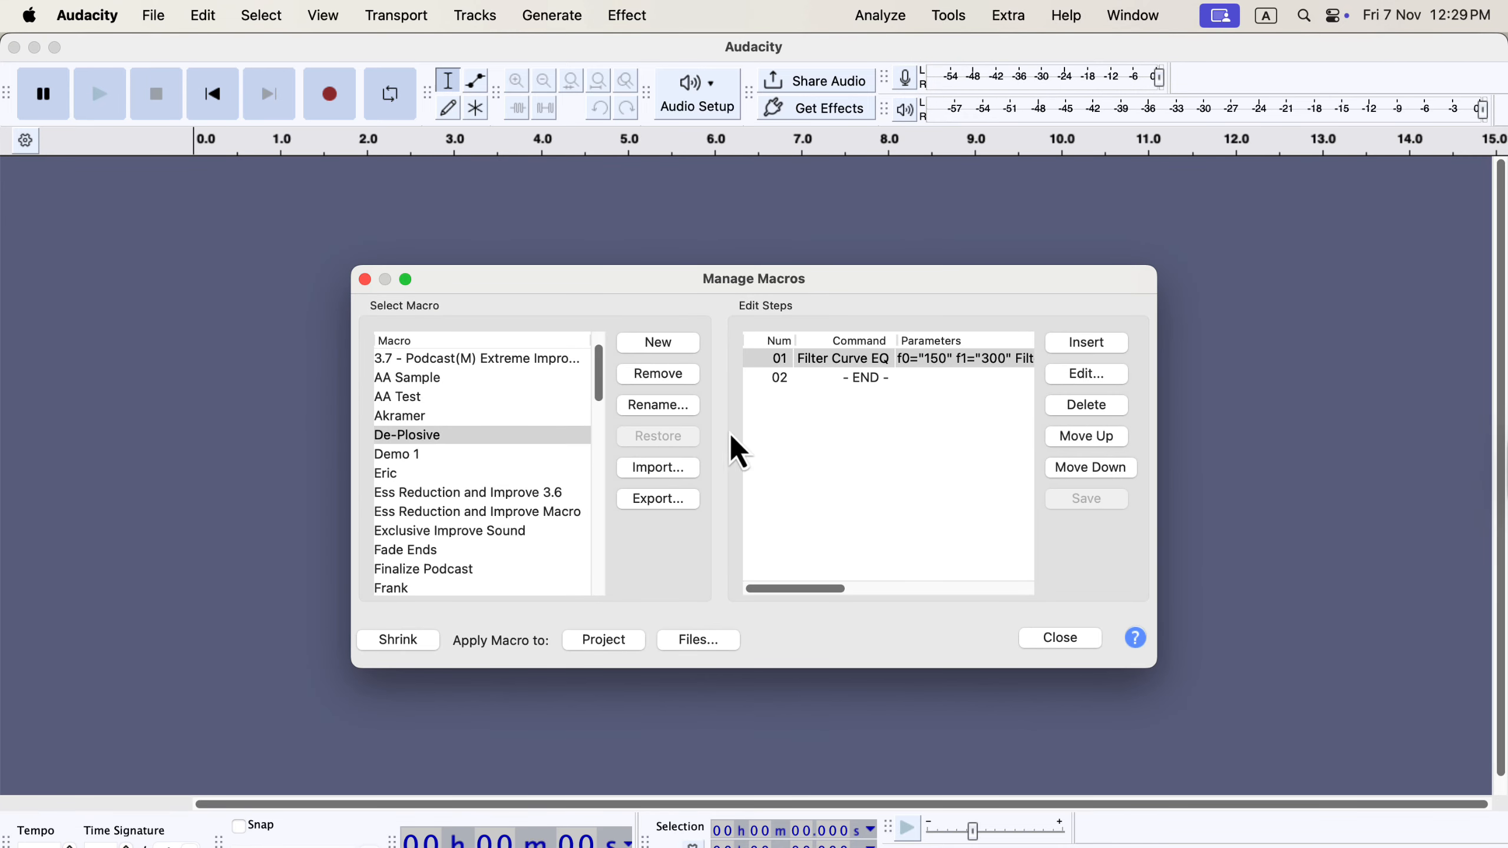
click(693, 475)
click(693, 473)
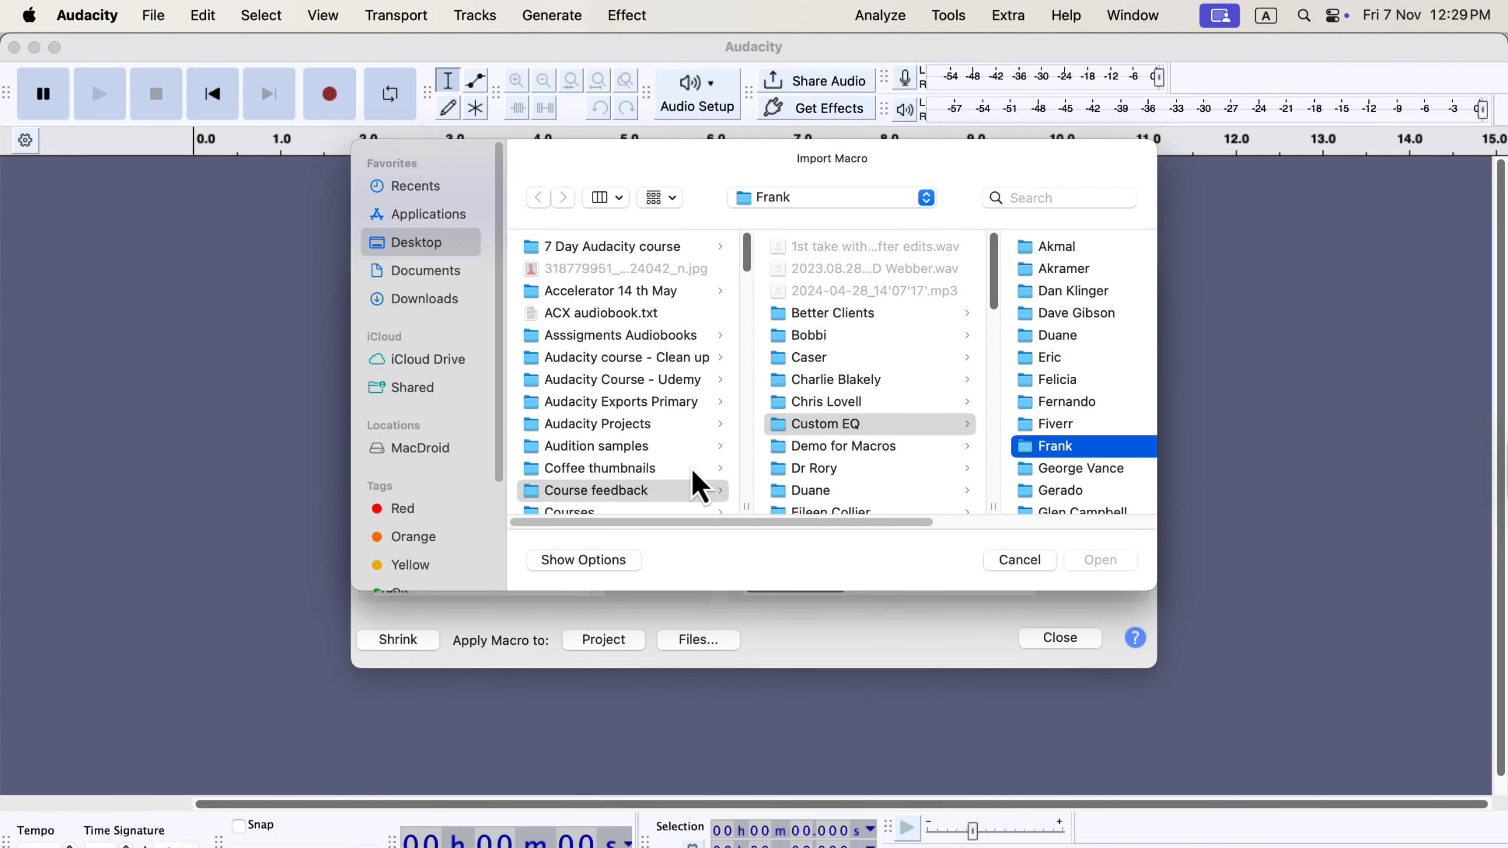
scroll(693, 470, down, 10)
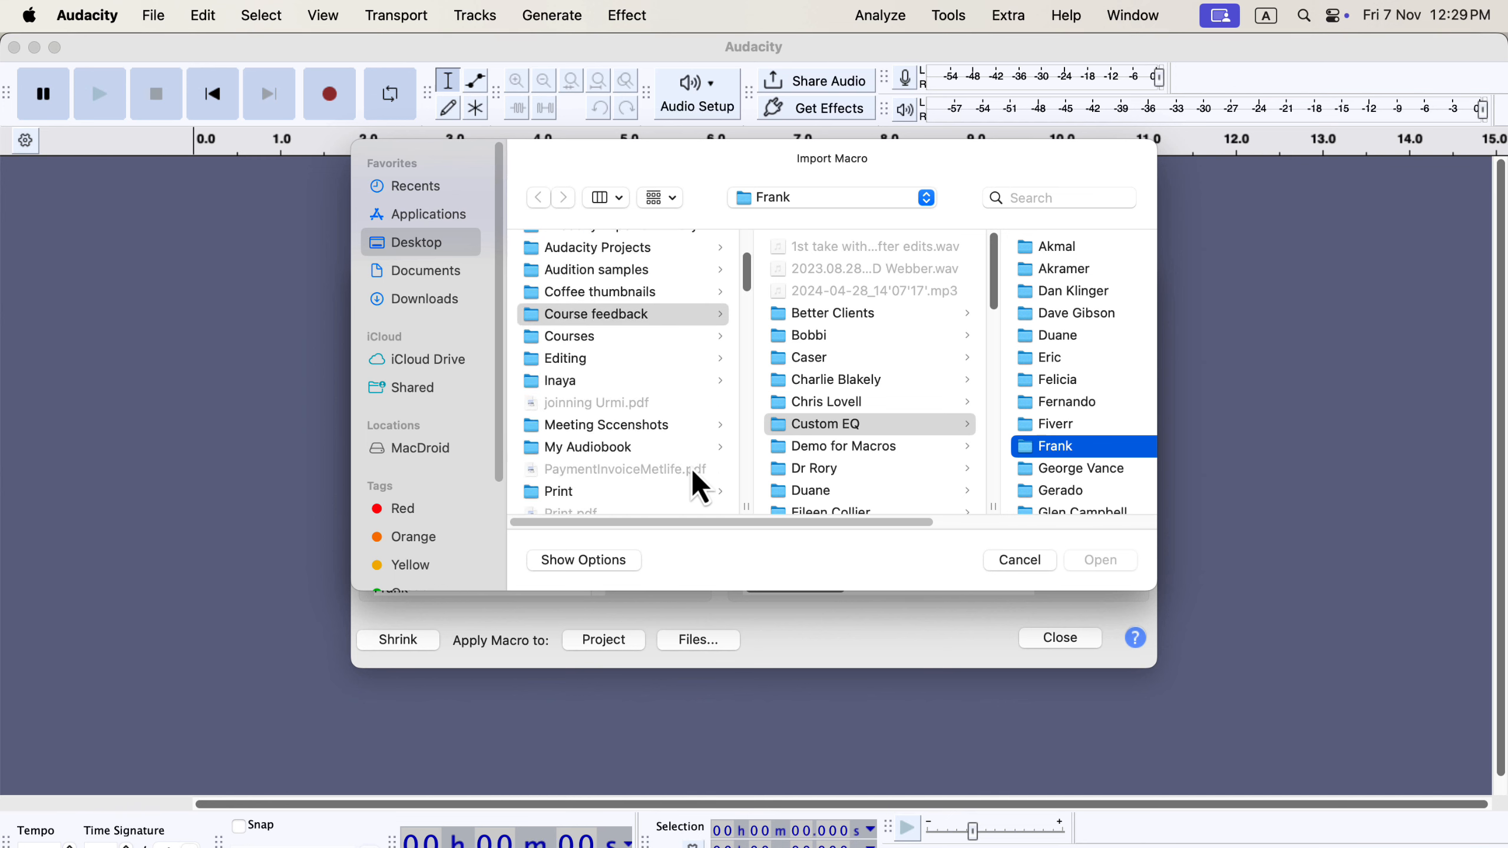
click(674, 414)
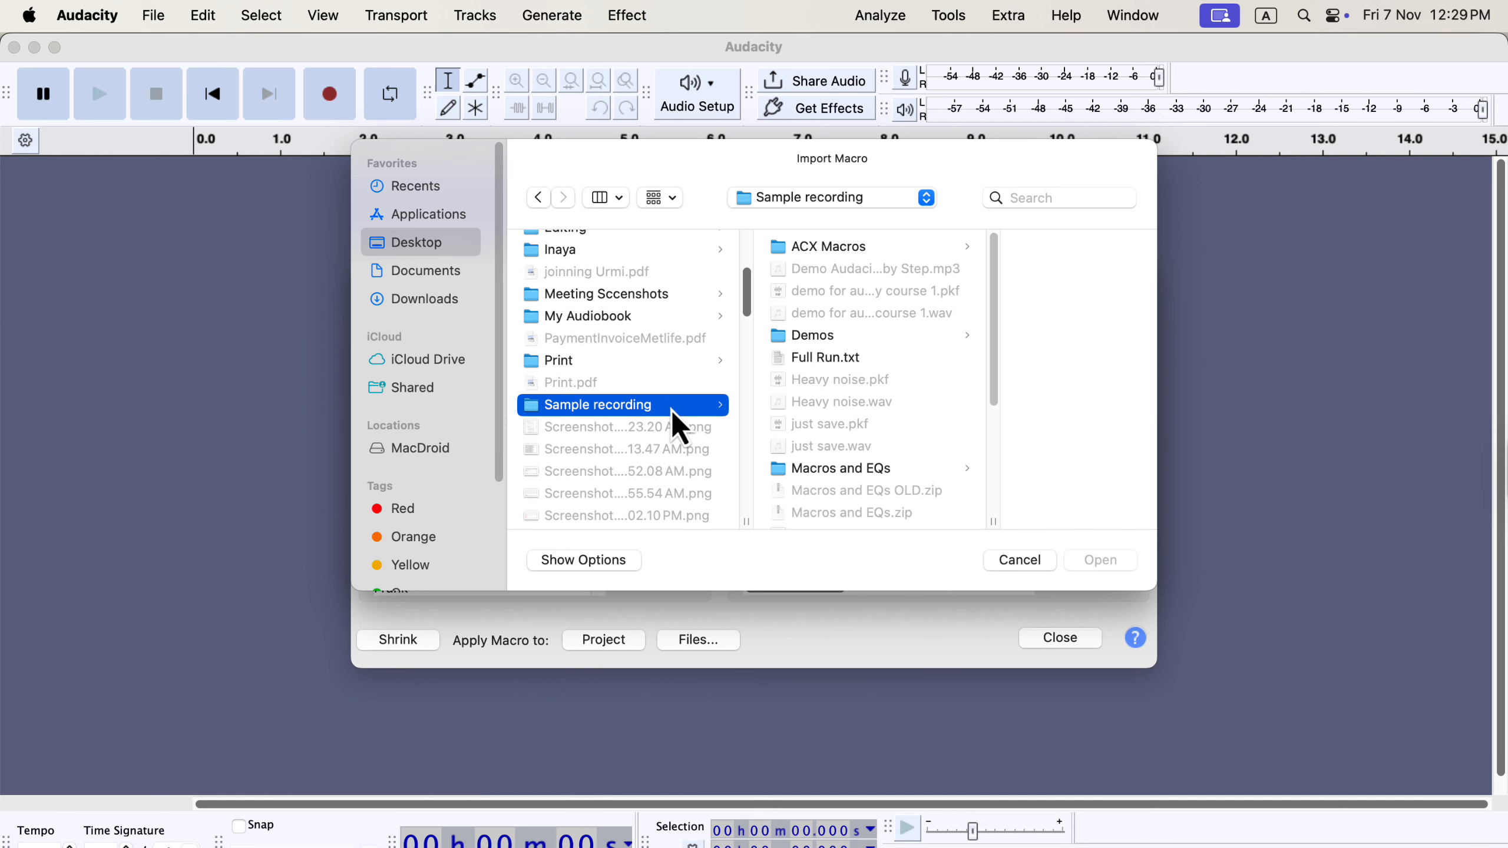
click(831, 469)
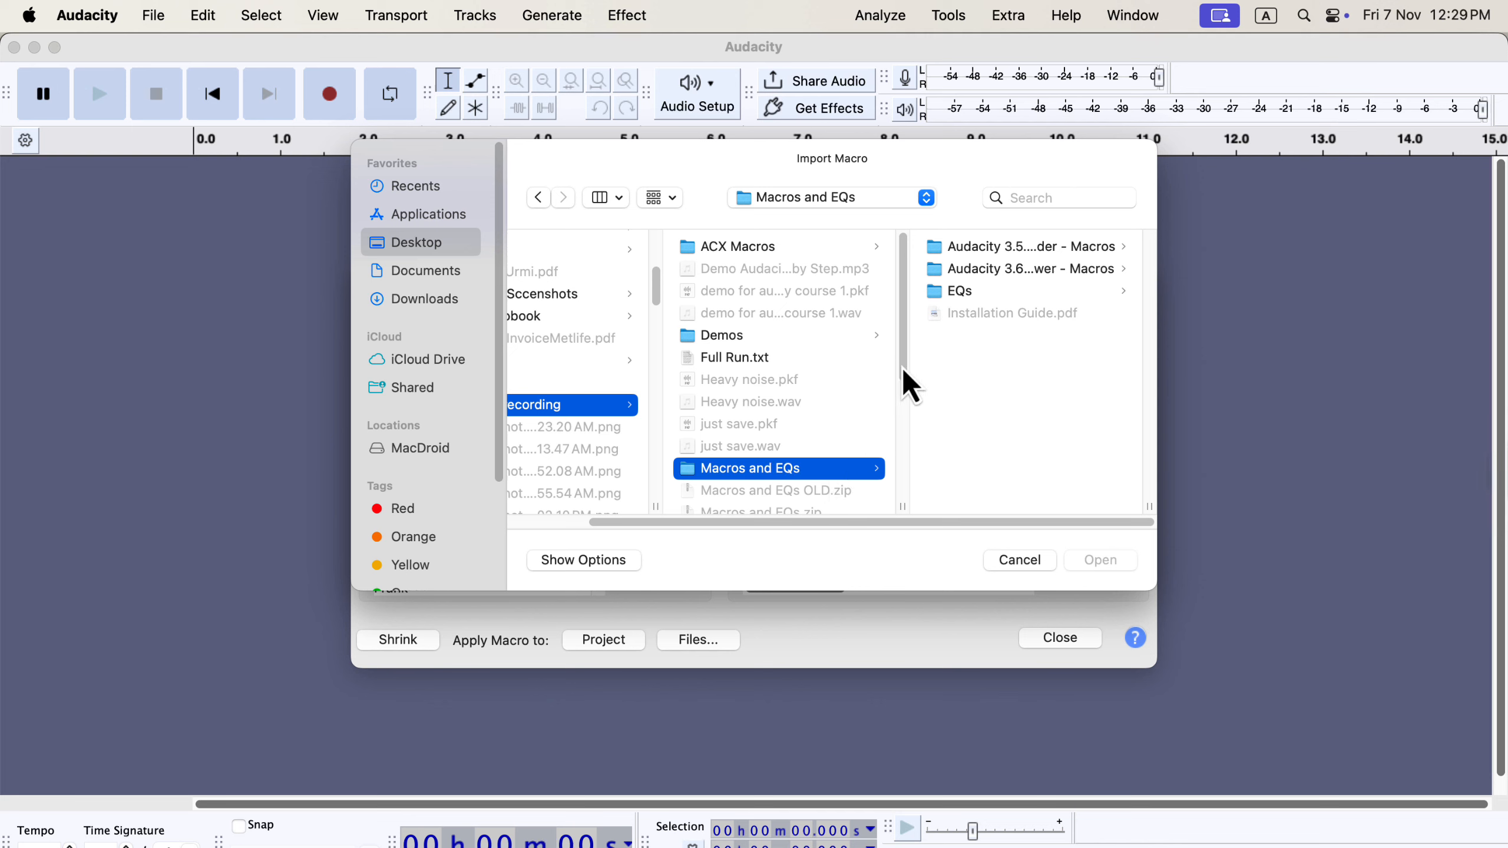
click(987, 268)
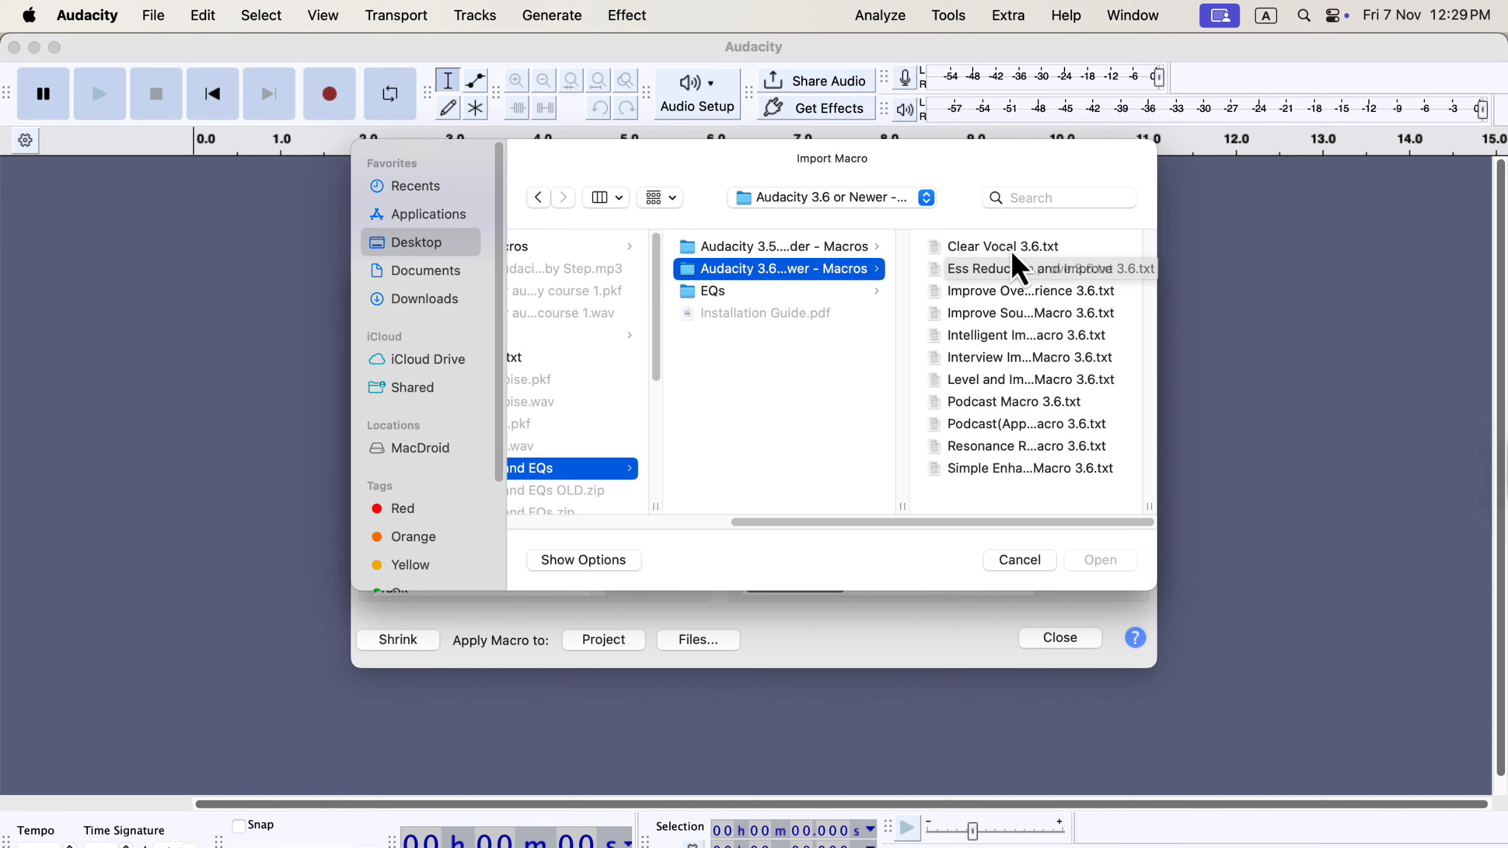
click(1074, 250)
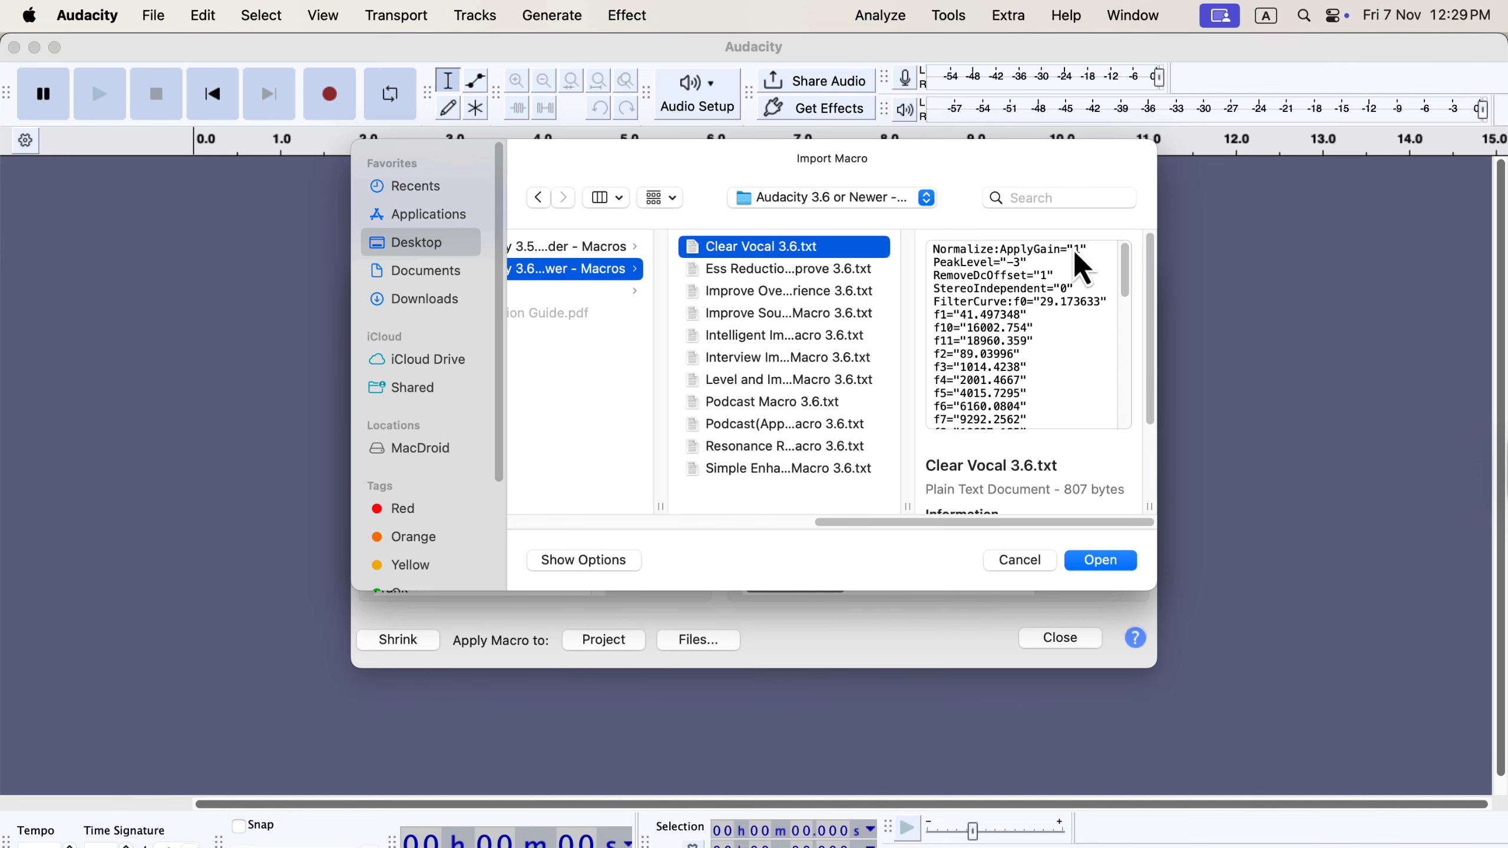
click(1089, 561)
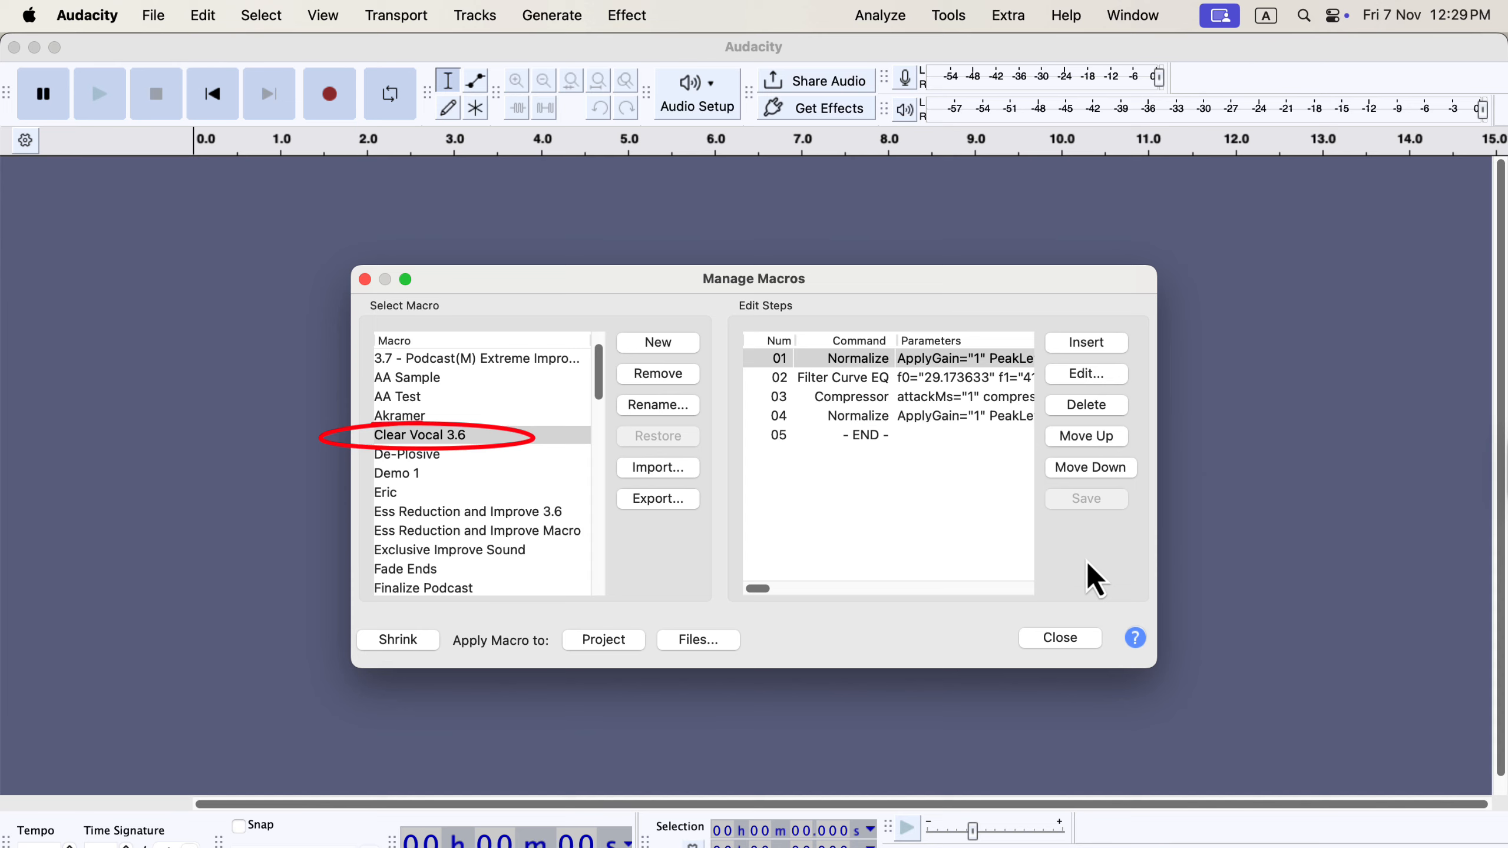
click(1075, 639)
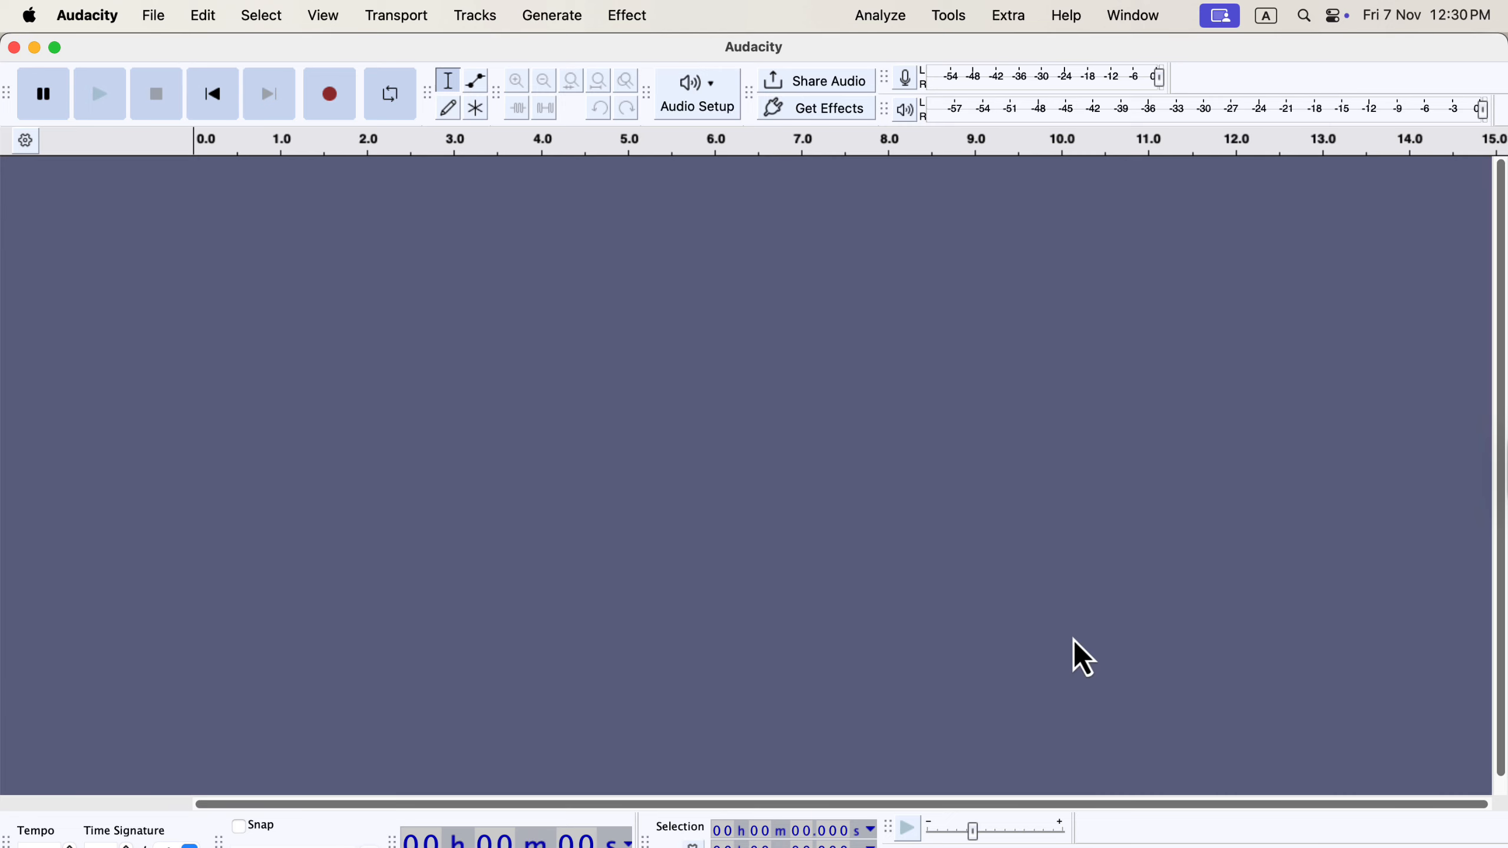
Step: Bring up the list of macros available to apply, to check for the imported one
click(948, 18)
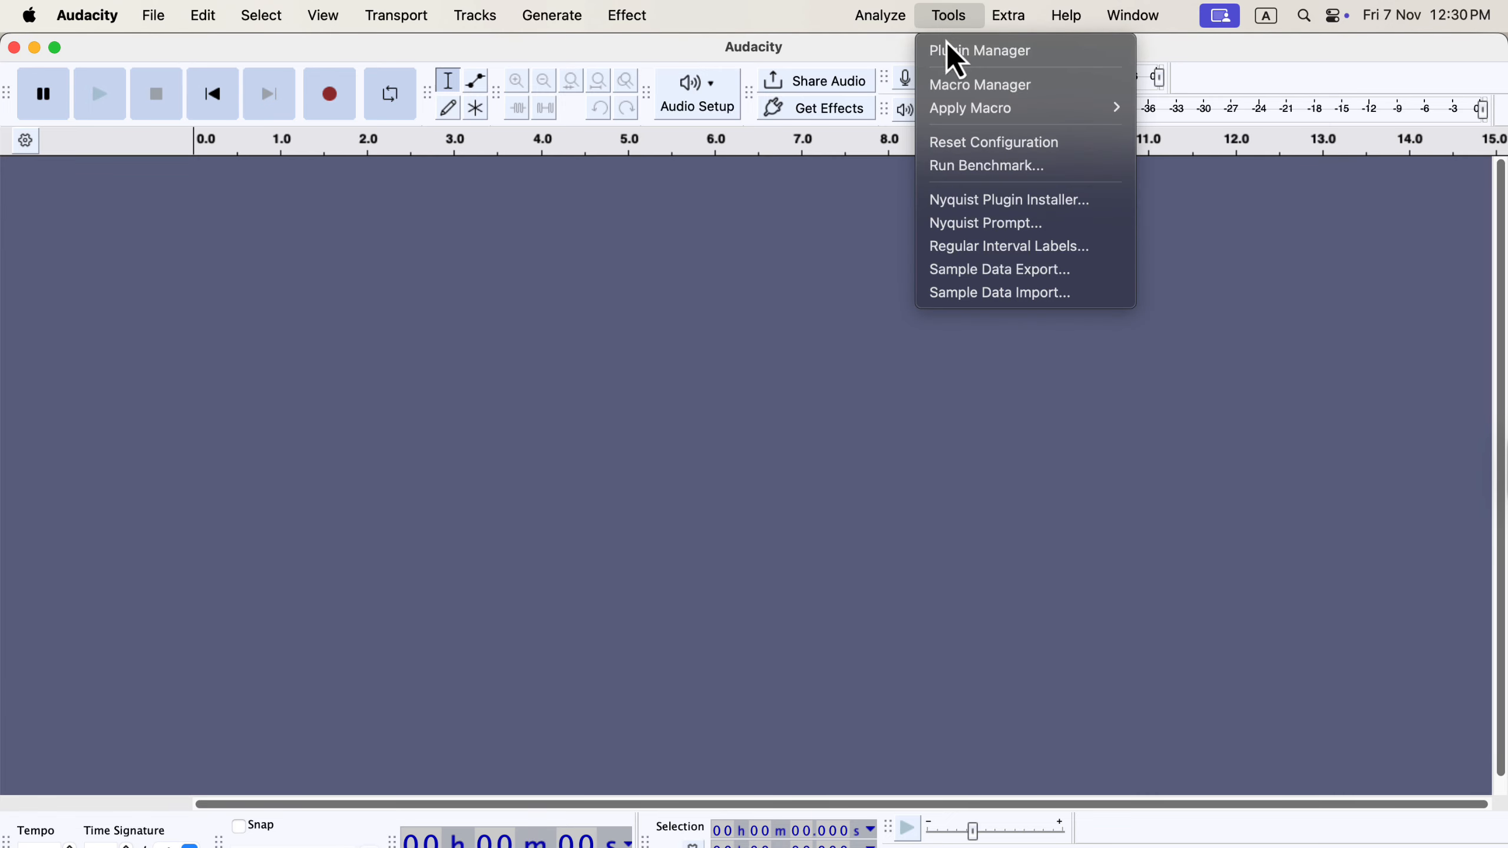
mouse_move(963, 110)
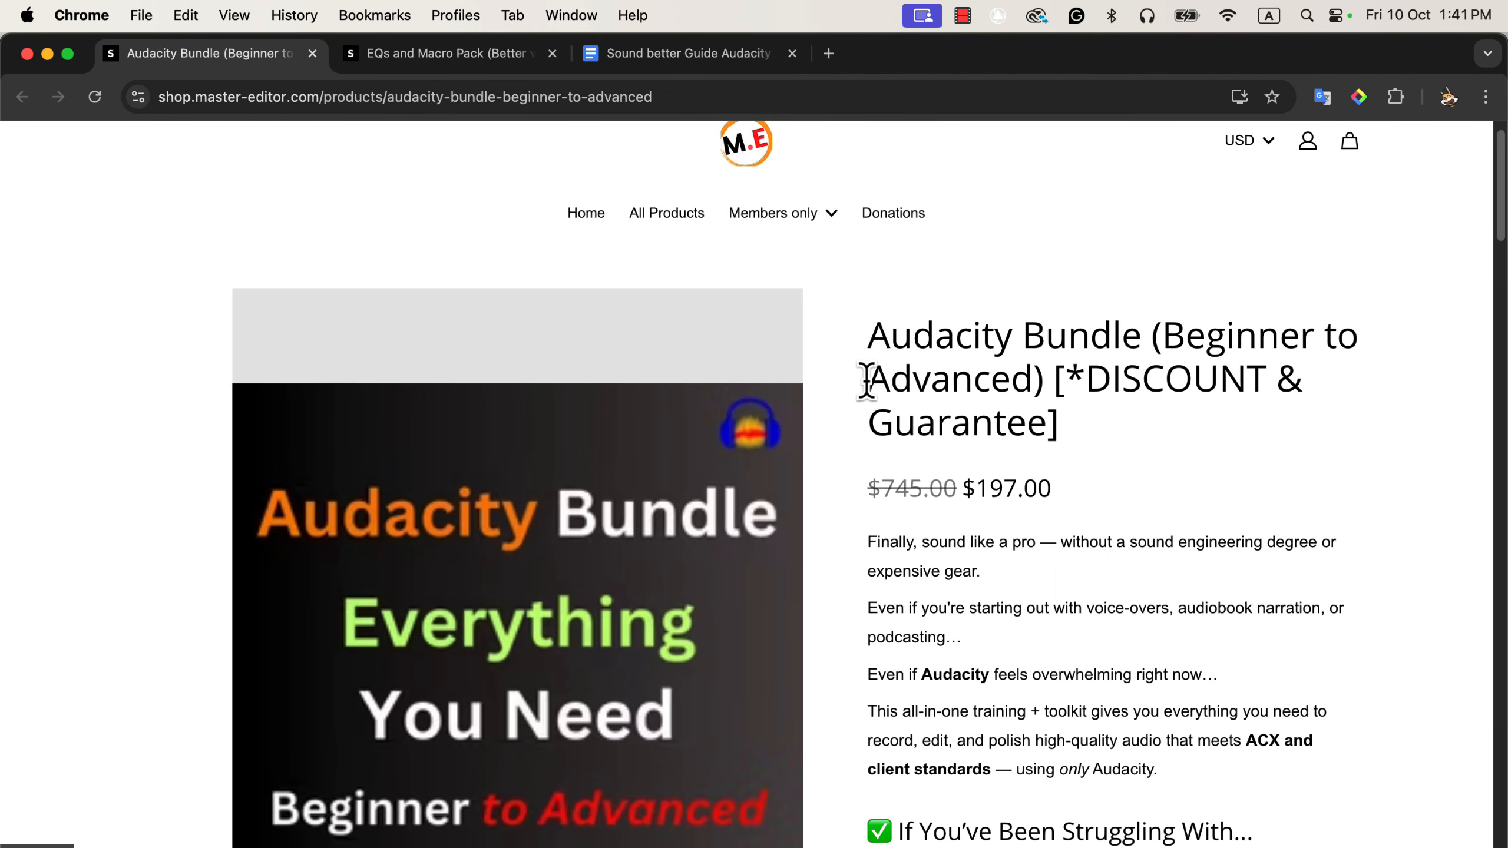
Step: Switch from Chrome to Audacity and undo the Clear Vocal 3.6 macro on the Preset2 track
key(super+Tab)
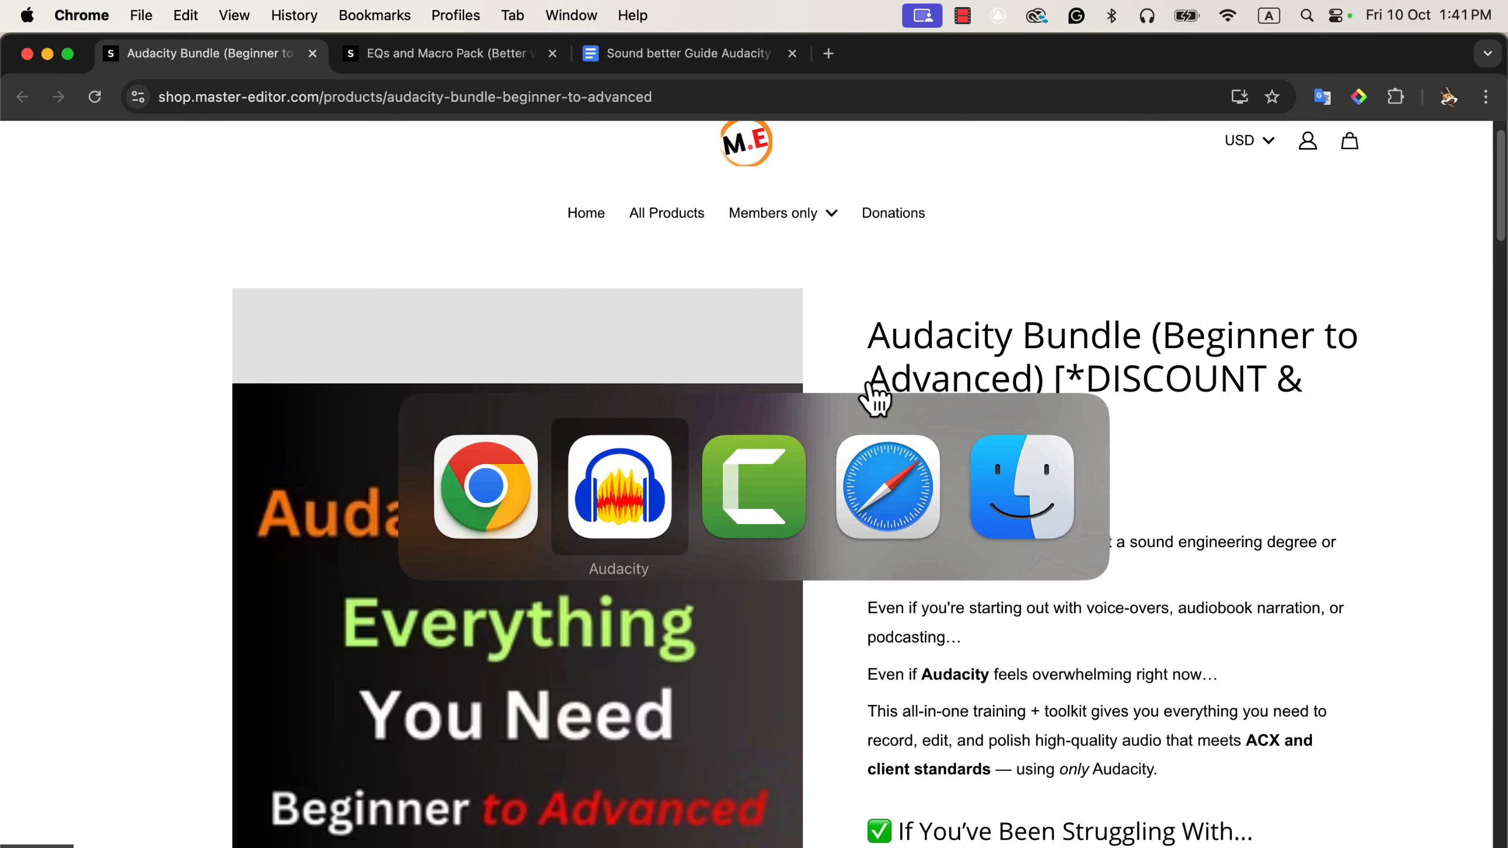
key(super+z)
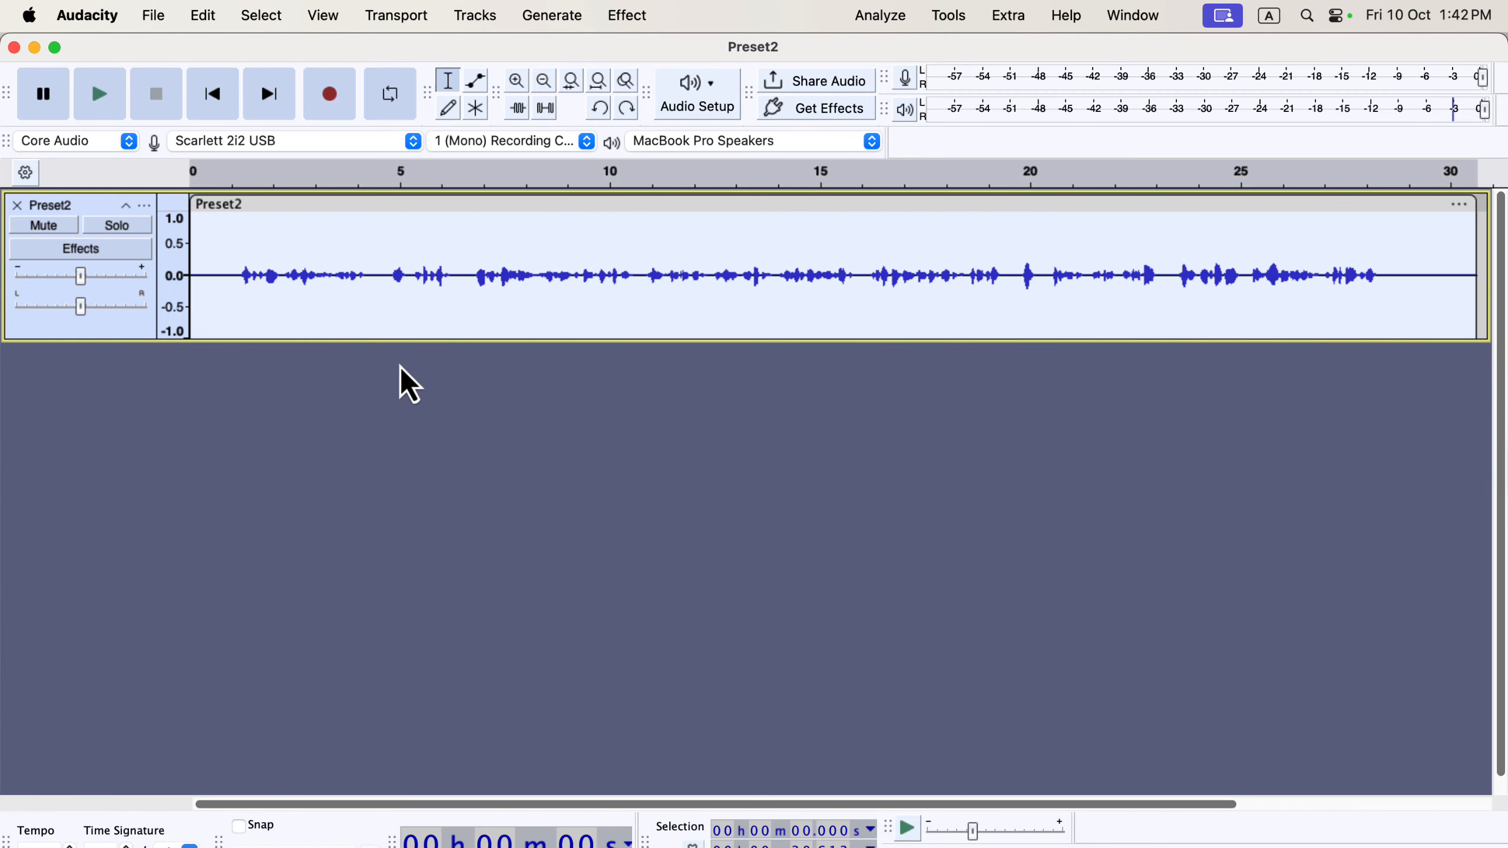
Step: Select the whole Preset2 track, bring up the Normalize effect and load its Defaults factory preset
click(385, 390)
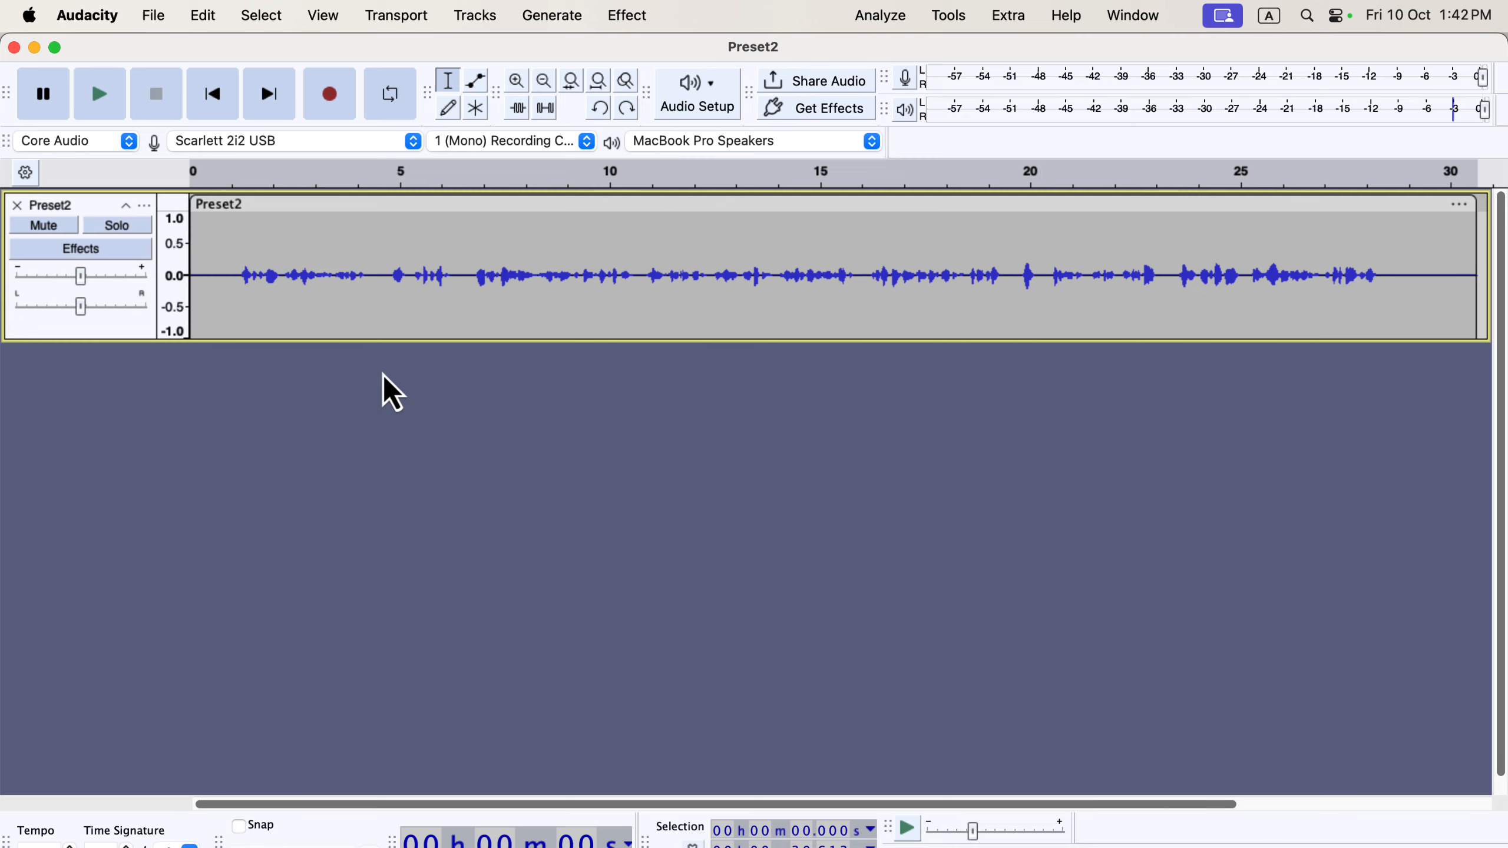
double_click(481, 252)
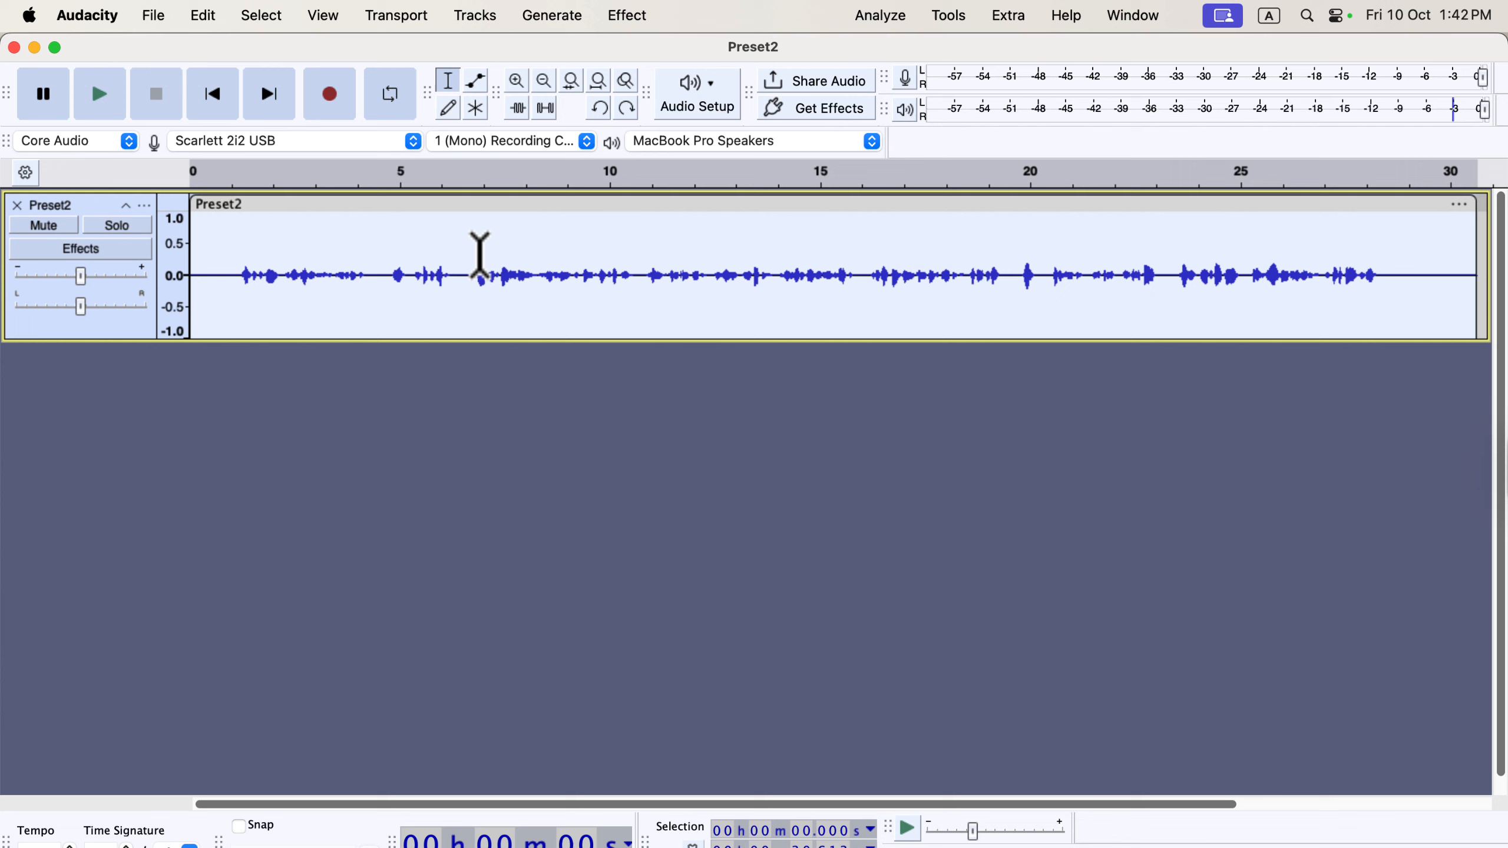
click(628, 16)
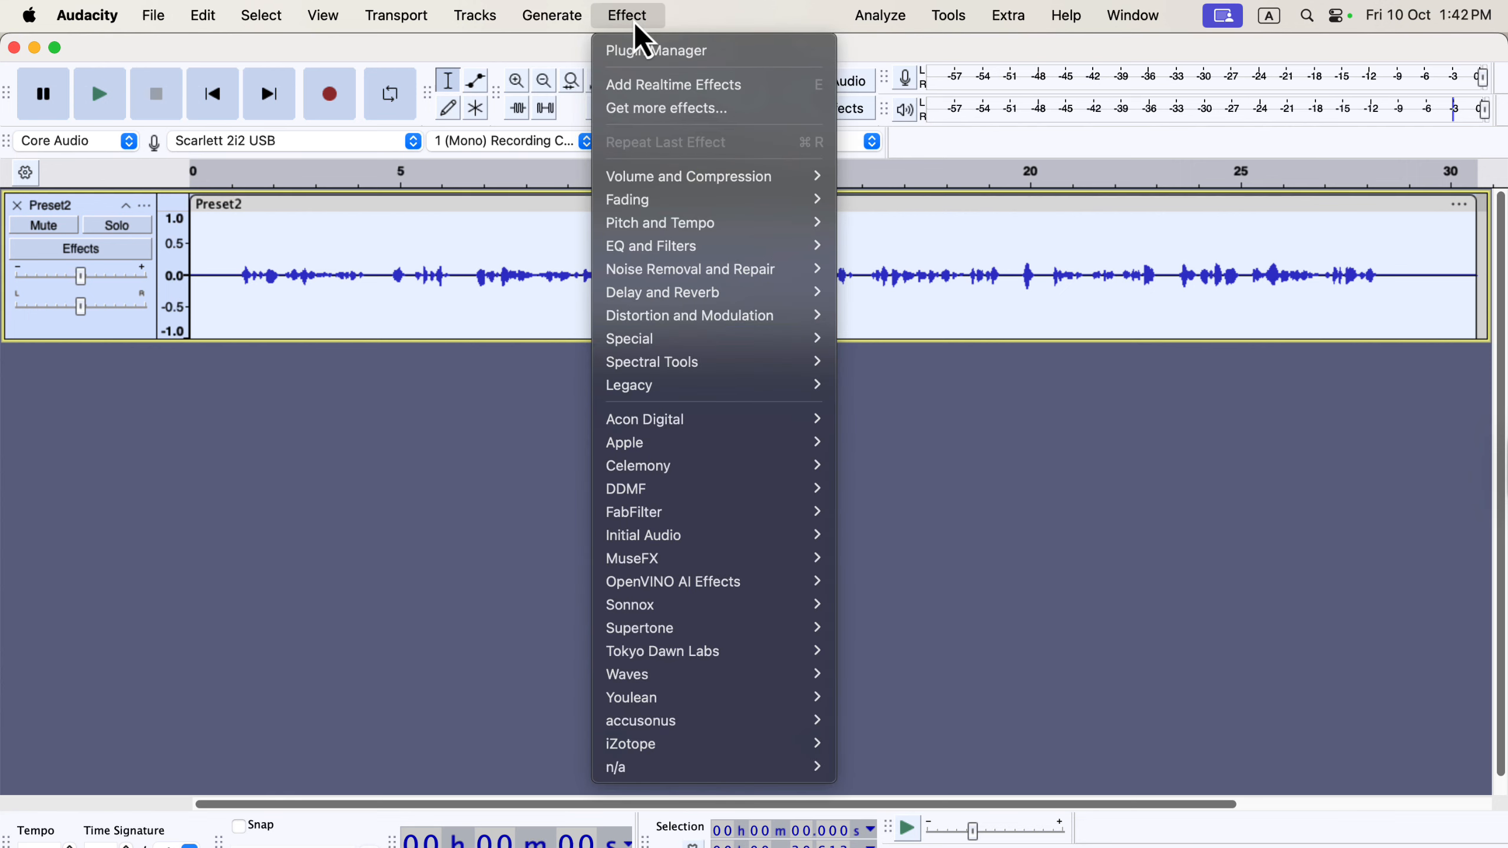
mouse_move(661, 181)
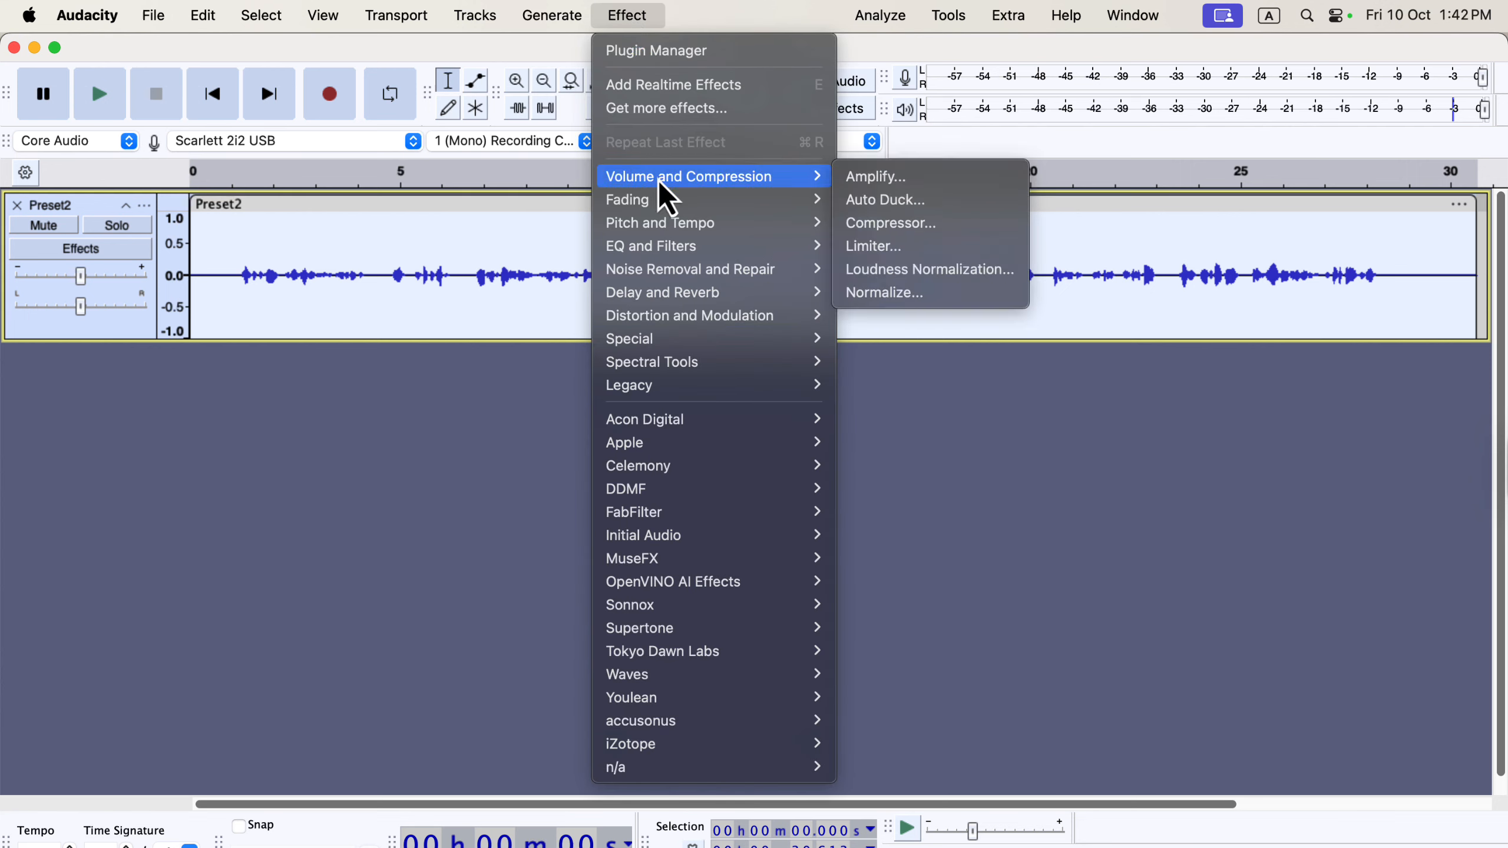
click(953, 301)
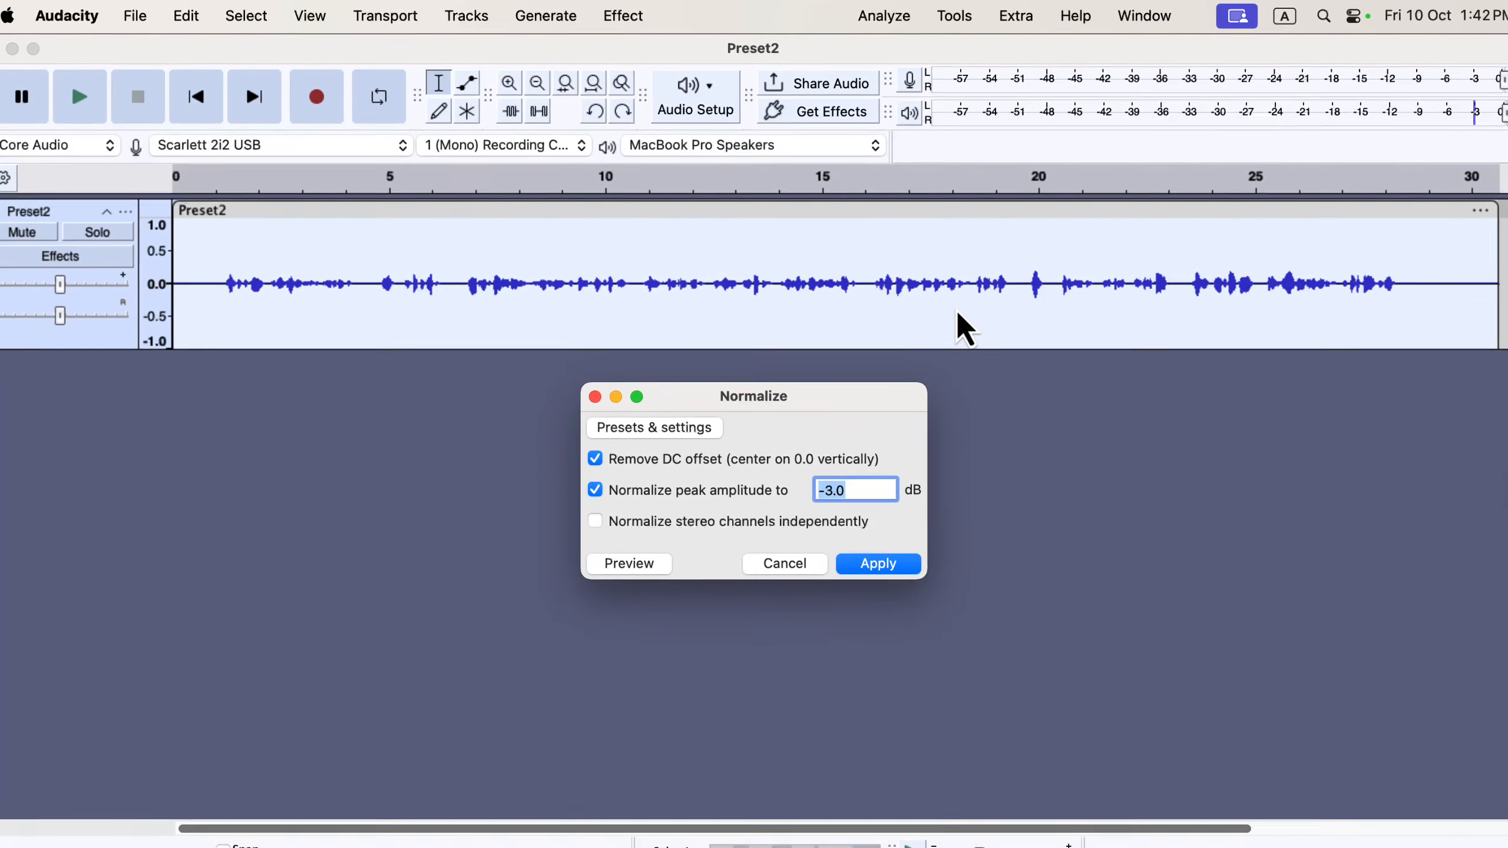
click(693, 446)
mouse_move(703, 543)
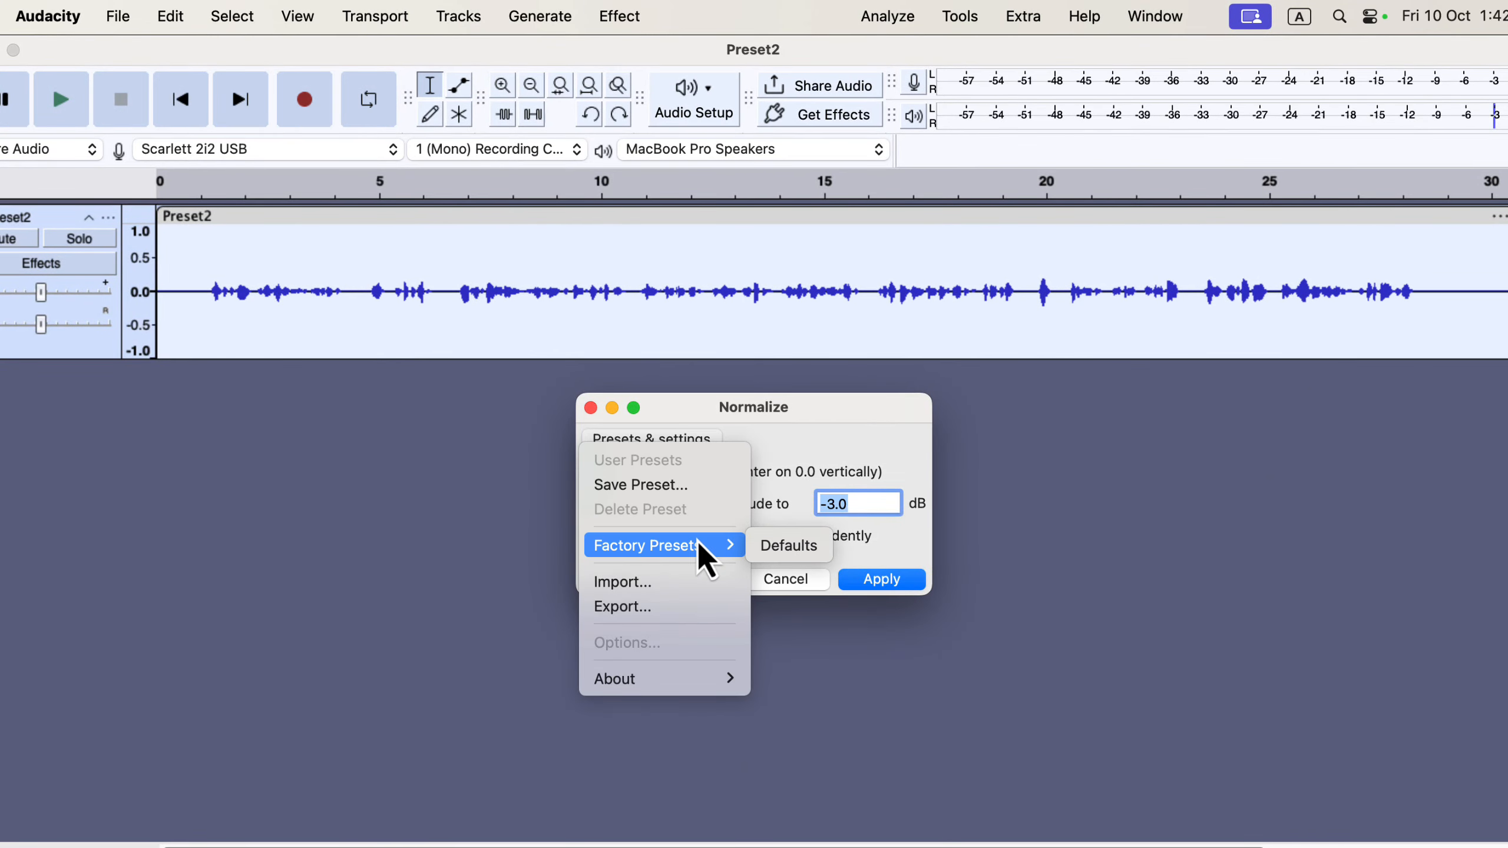
click(782, 546)
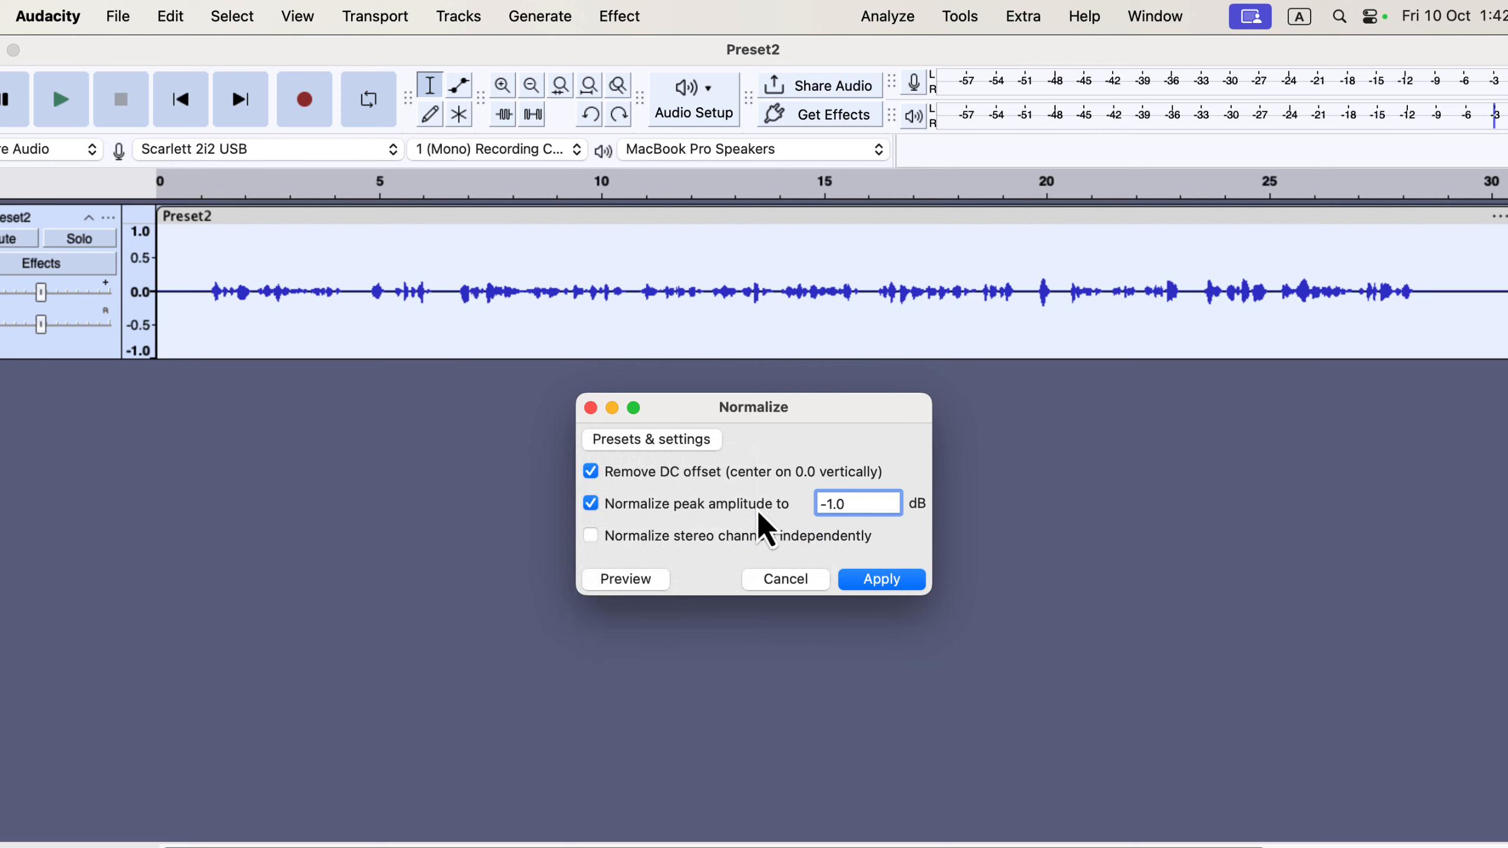
Step: Set the Normalize peak amplitude to -3.0 dB
click(834, 503)
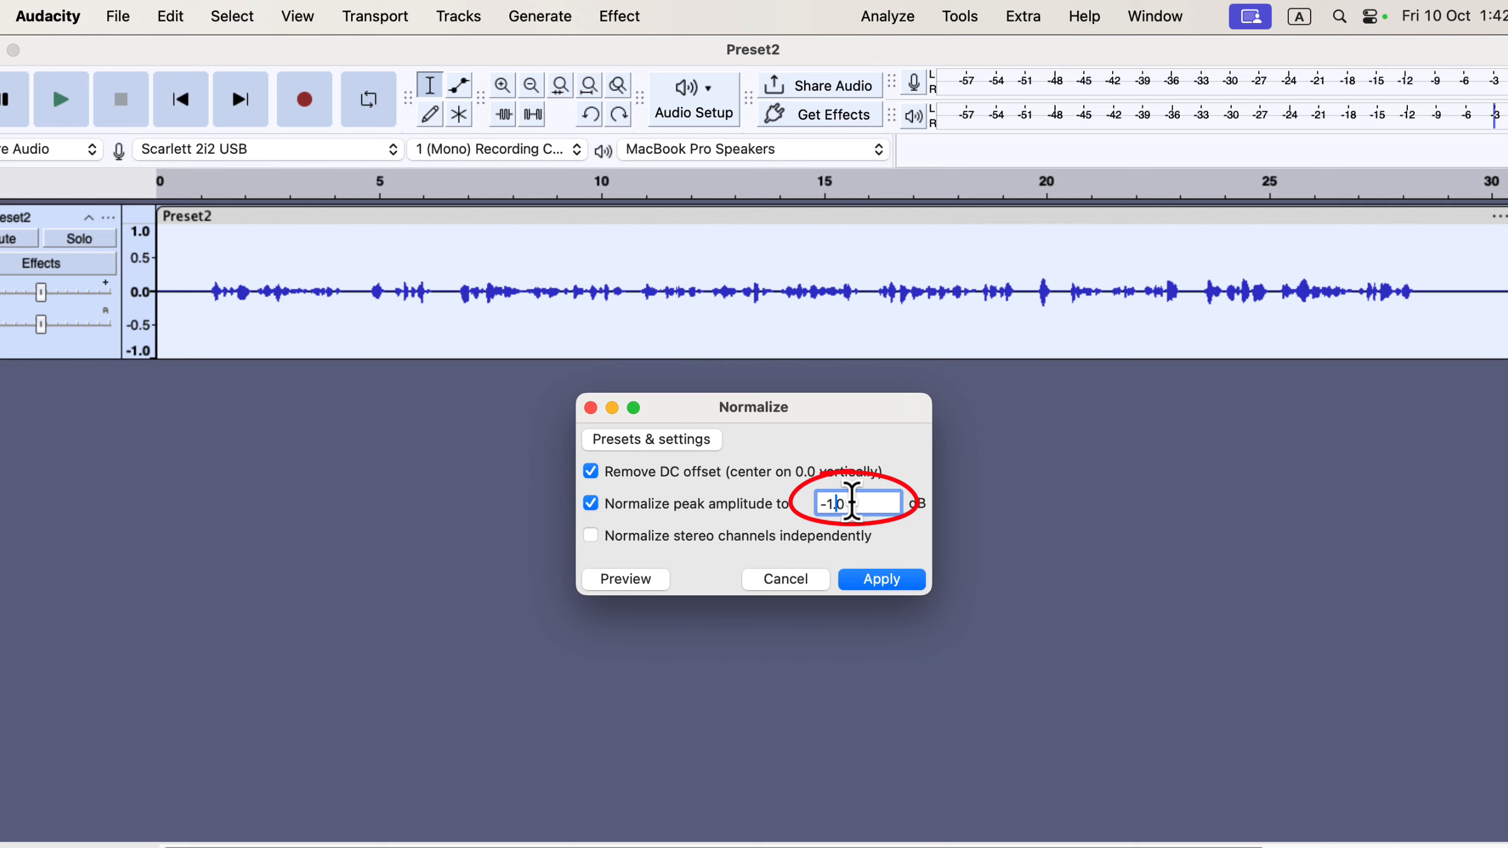
key(BackSpace)
key(BackSpace)
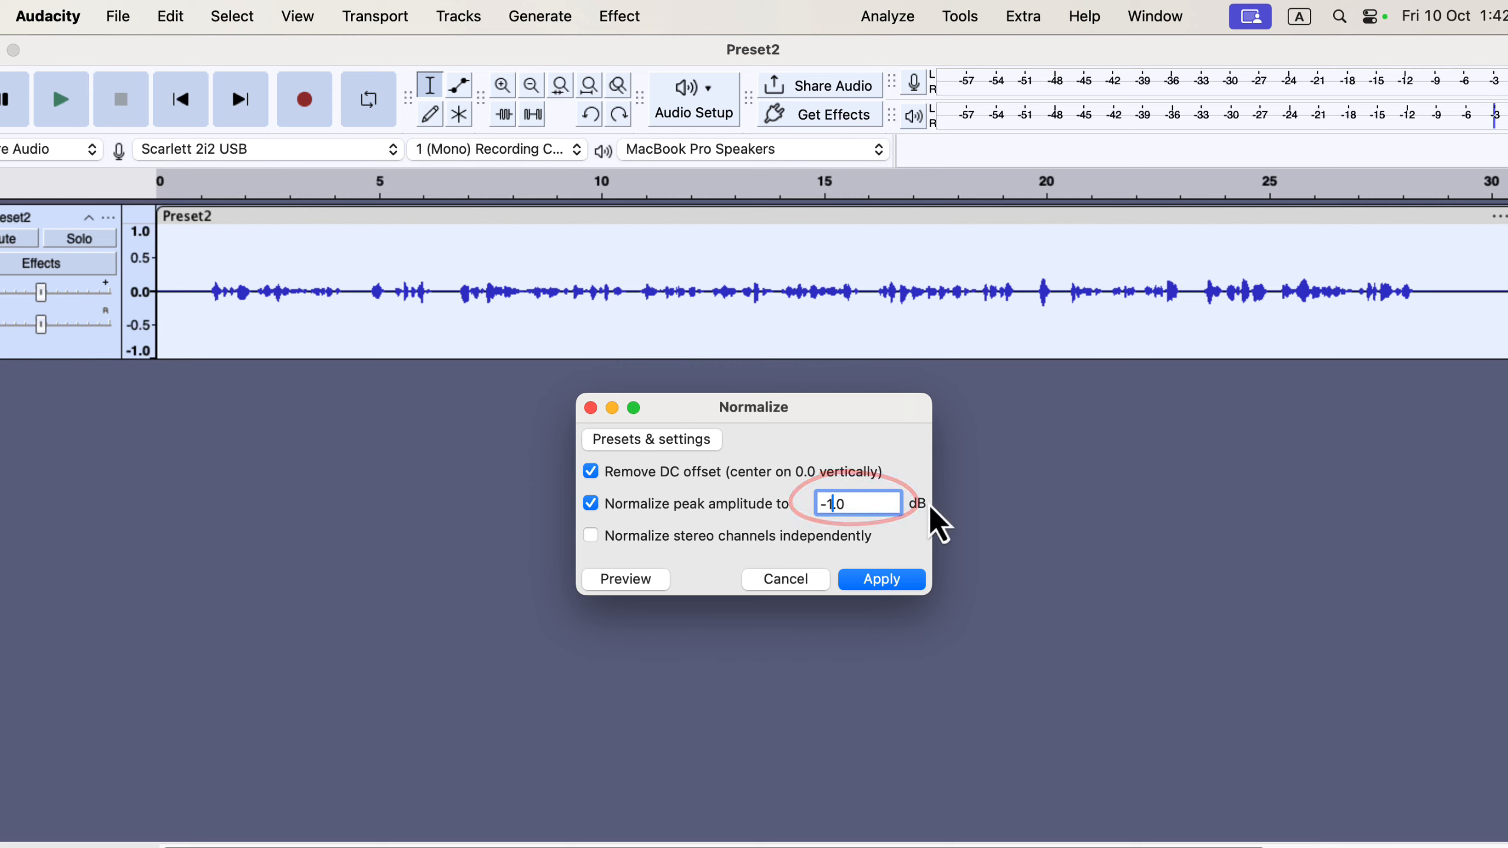
text(3)
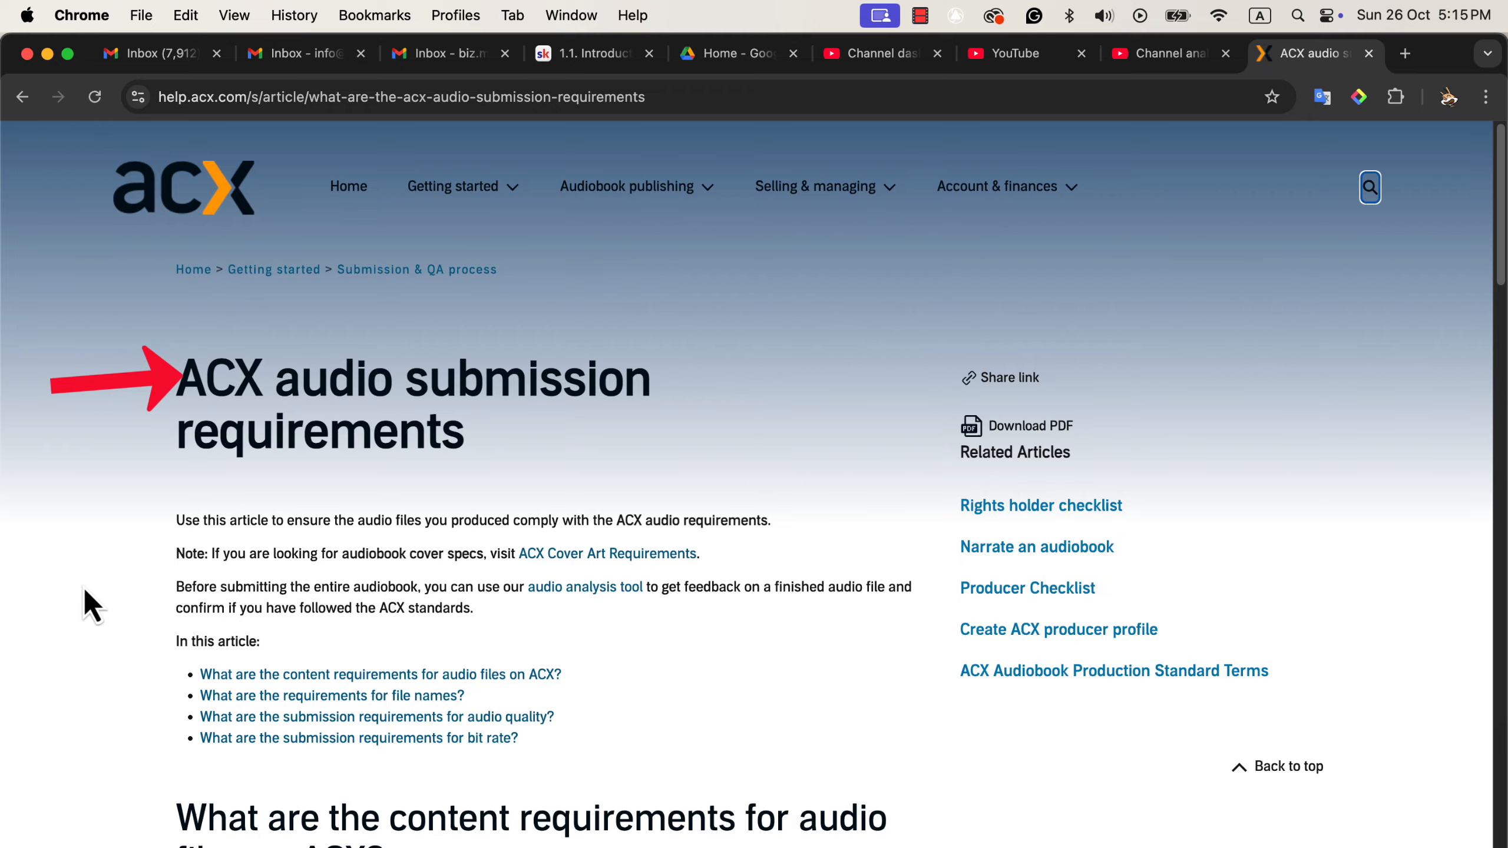
Step: Switch to Chrome and read the ACX audio submission requirements article through to its audio quality section
scroll(84, 588, down, 5)
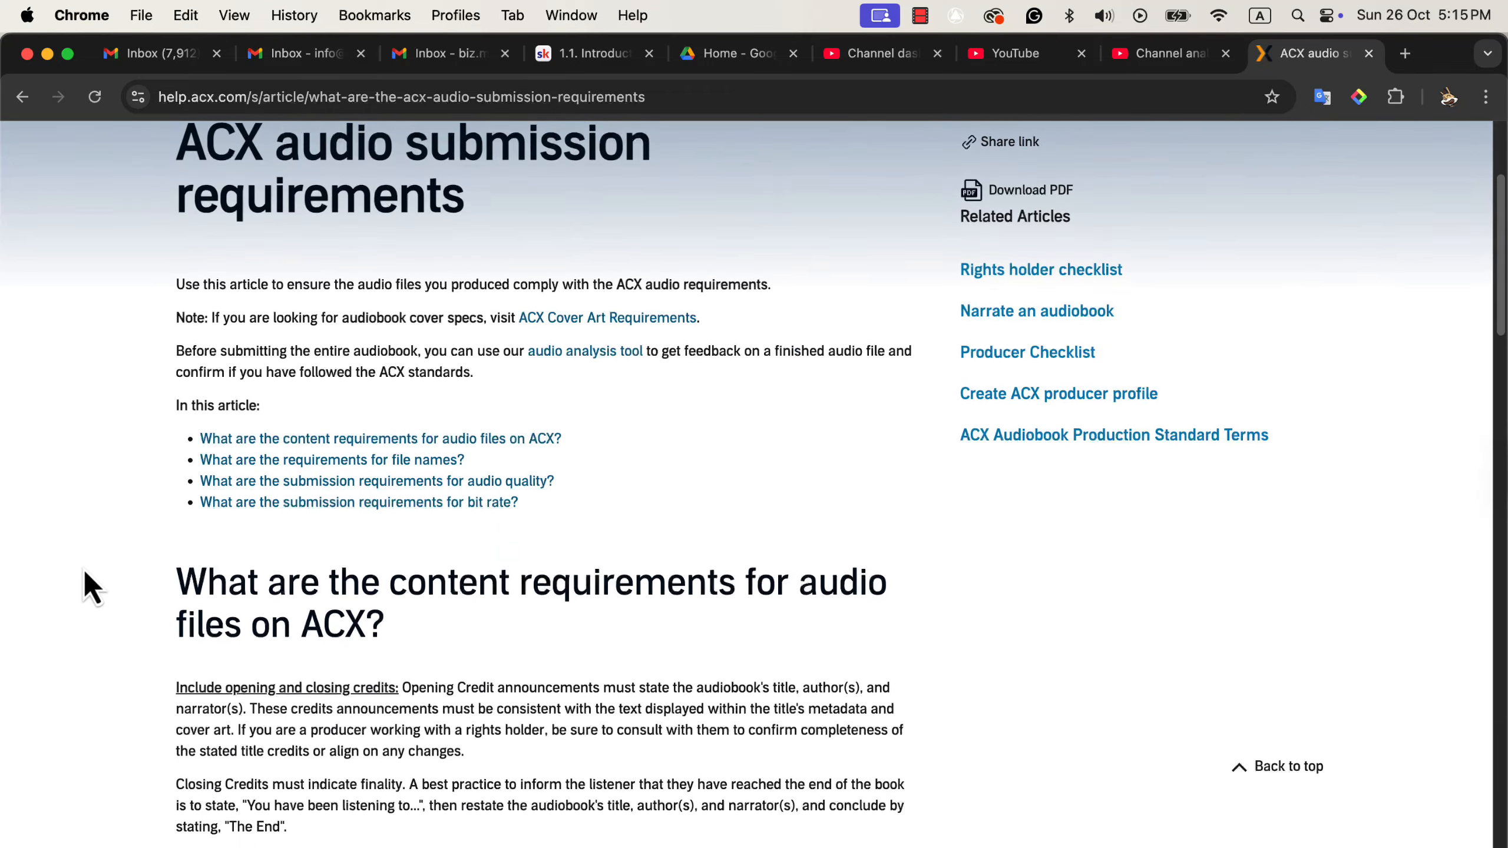
scroll(84, 571, down, 5)
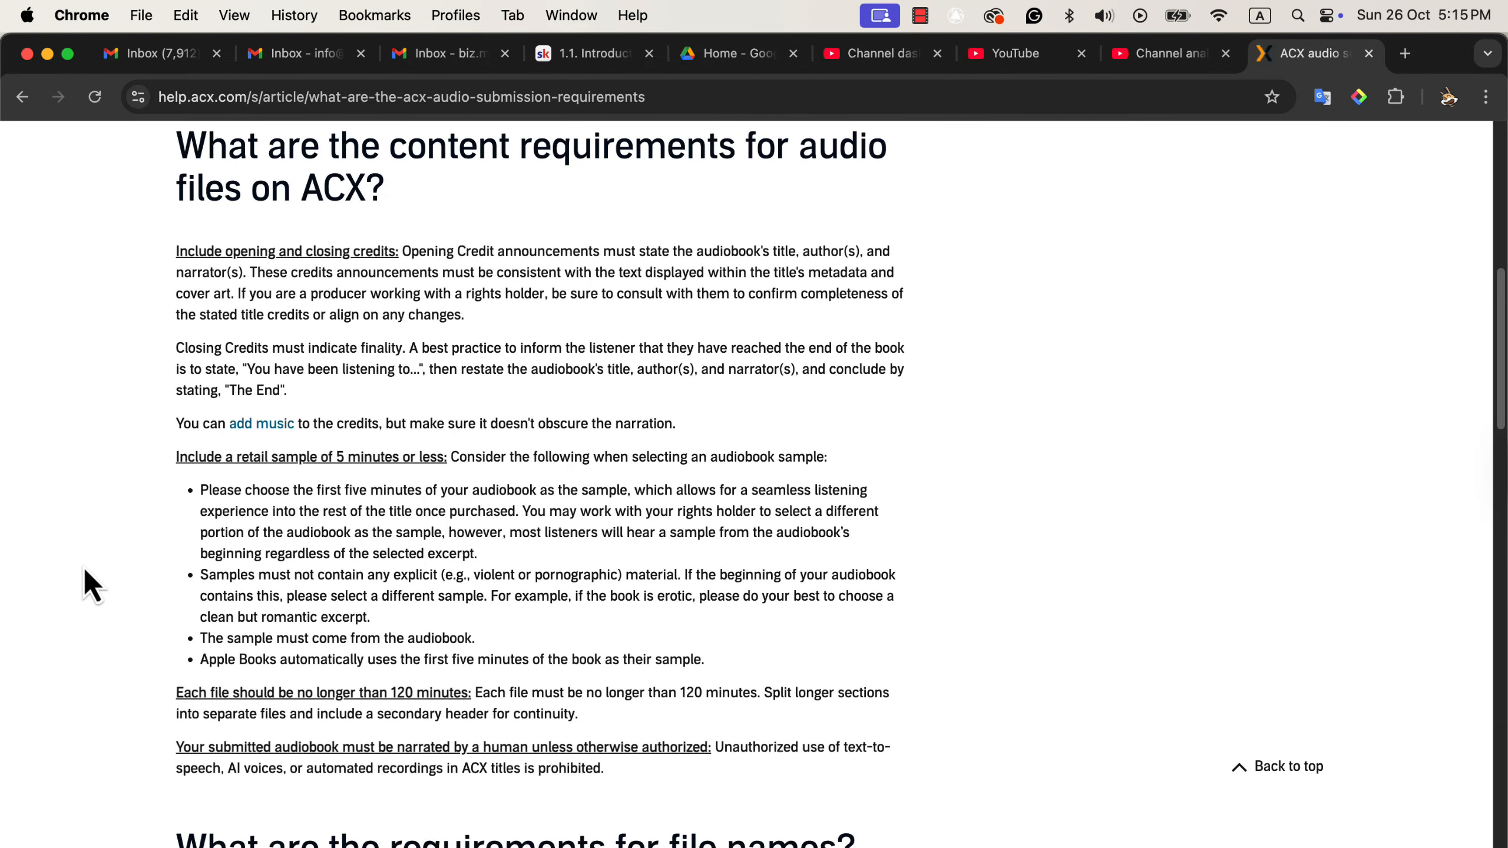
scroll(84, 569, down, 15)
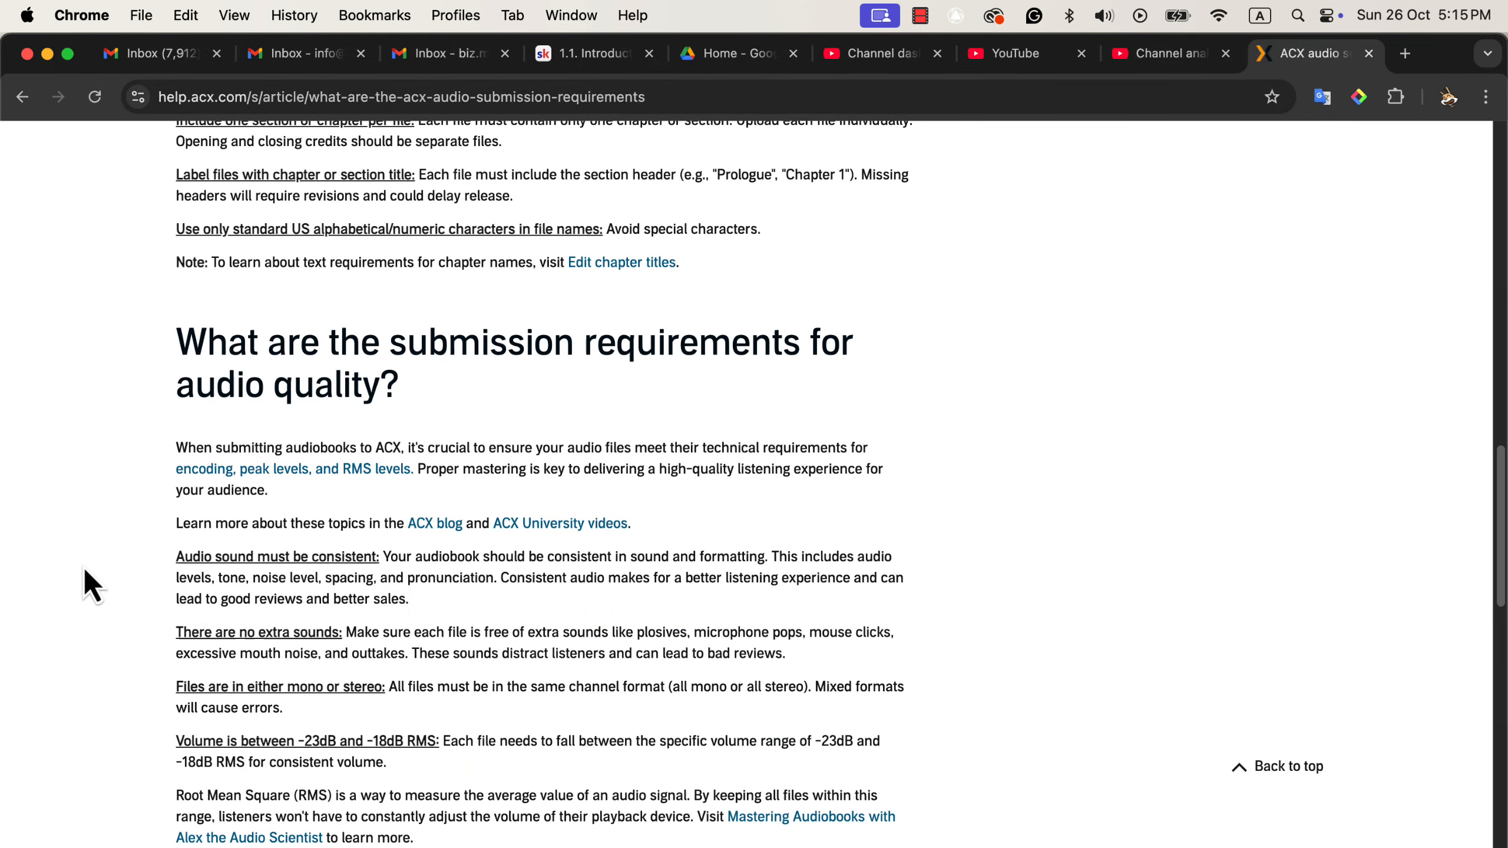
scroll(84, 569, down, 3)
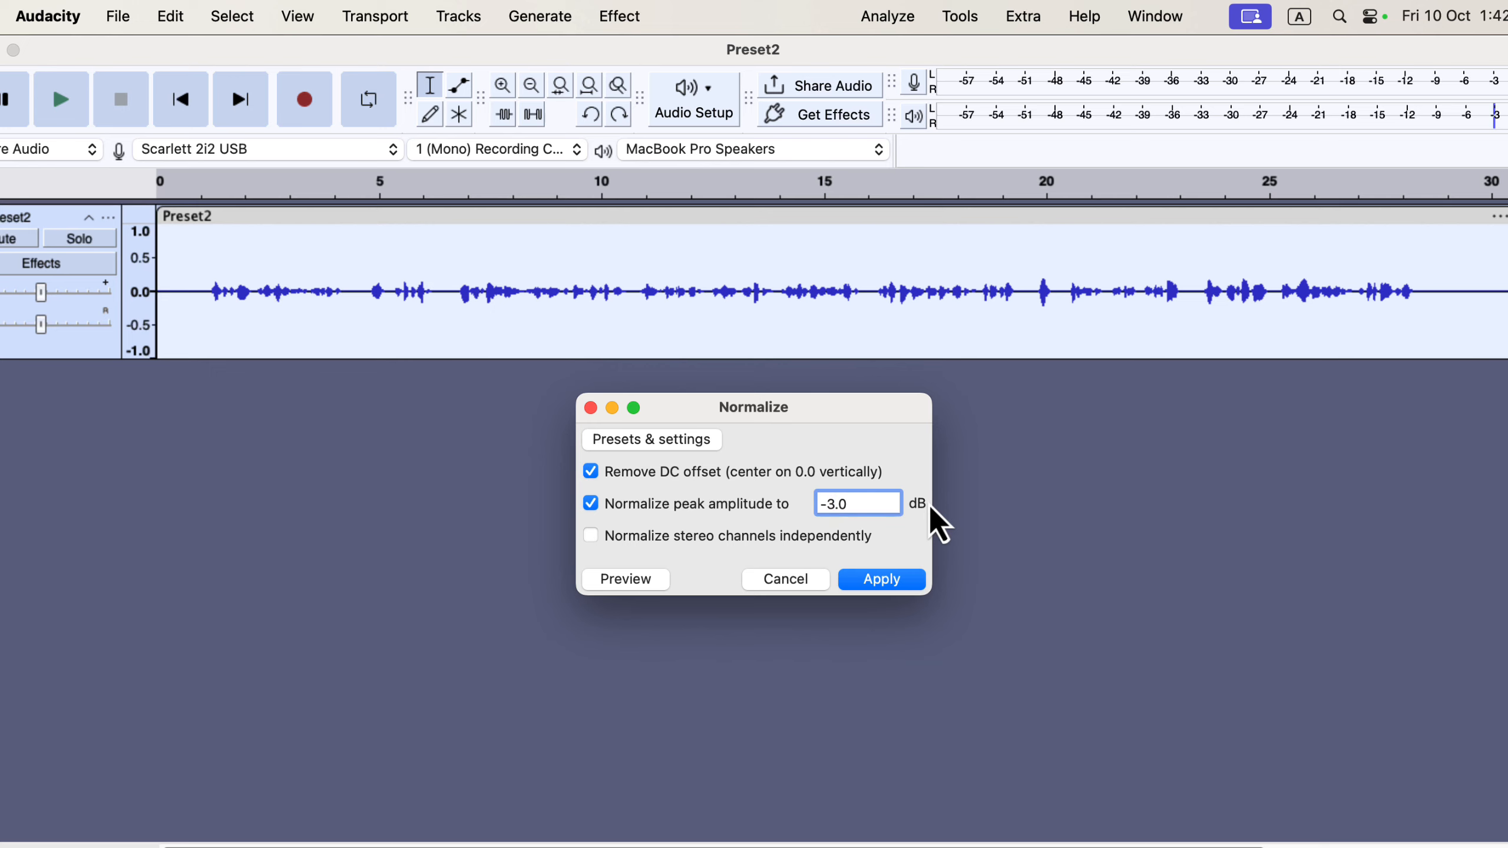
Step: Return to Audacity, close Normalize without applying it, and run ACX Check on the Preset2 track
click(590, 408)
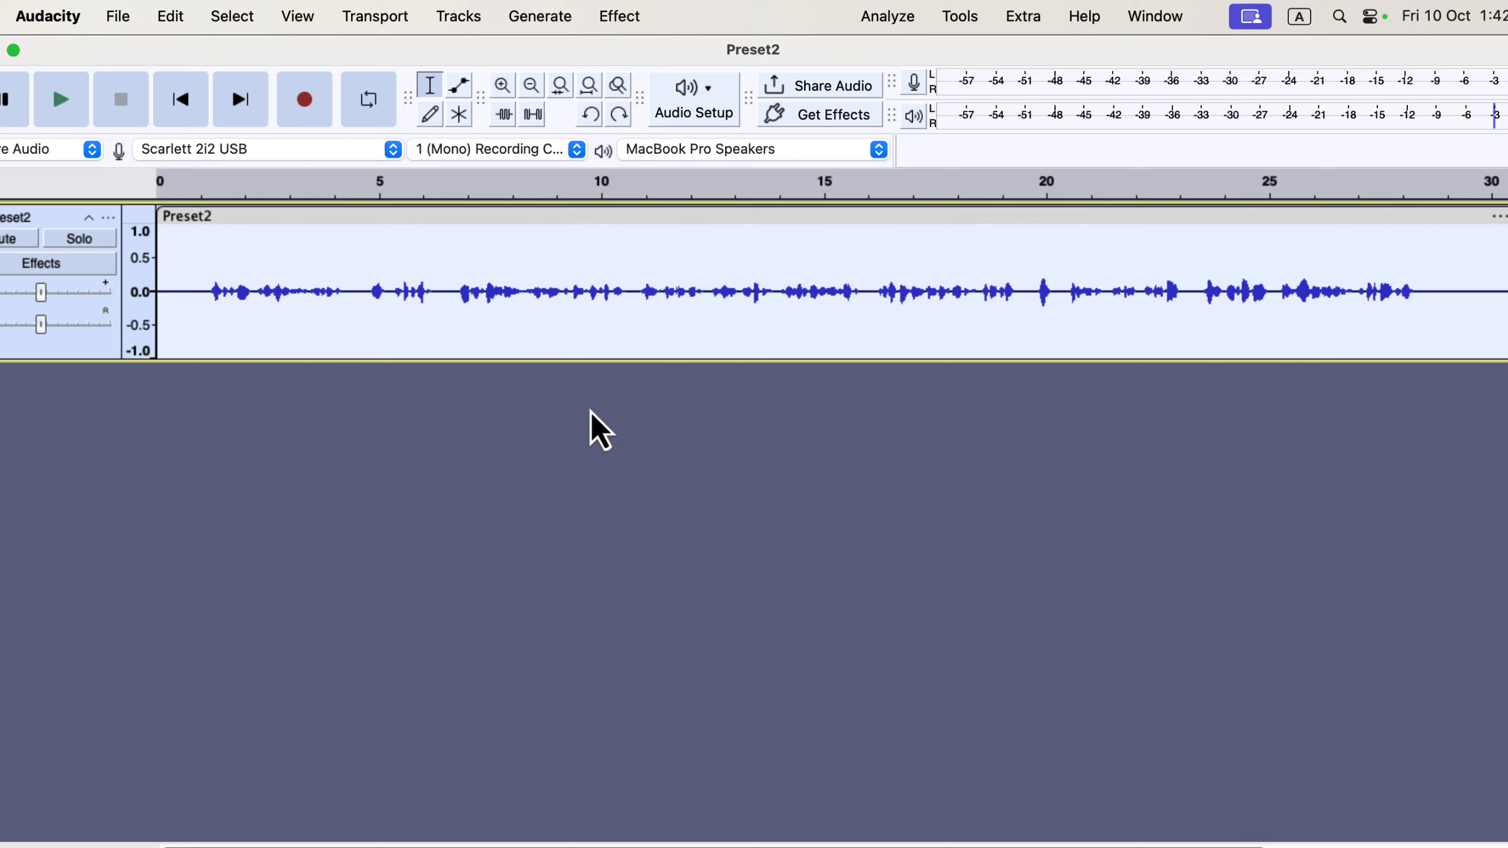
click(888, 17)
click(914, 250)
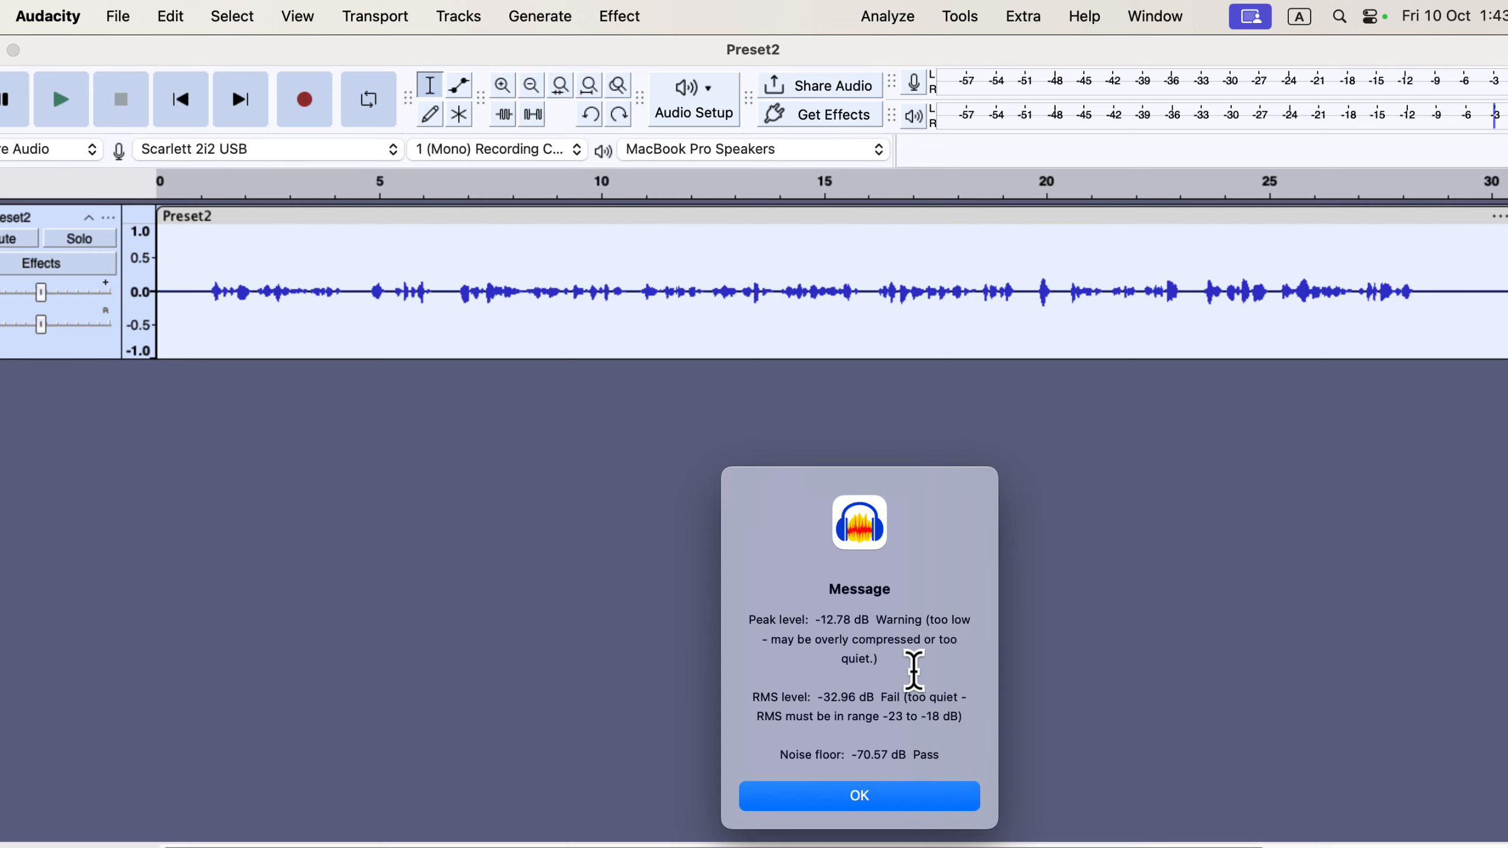
click(866, 799)
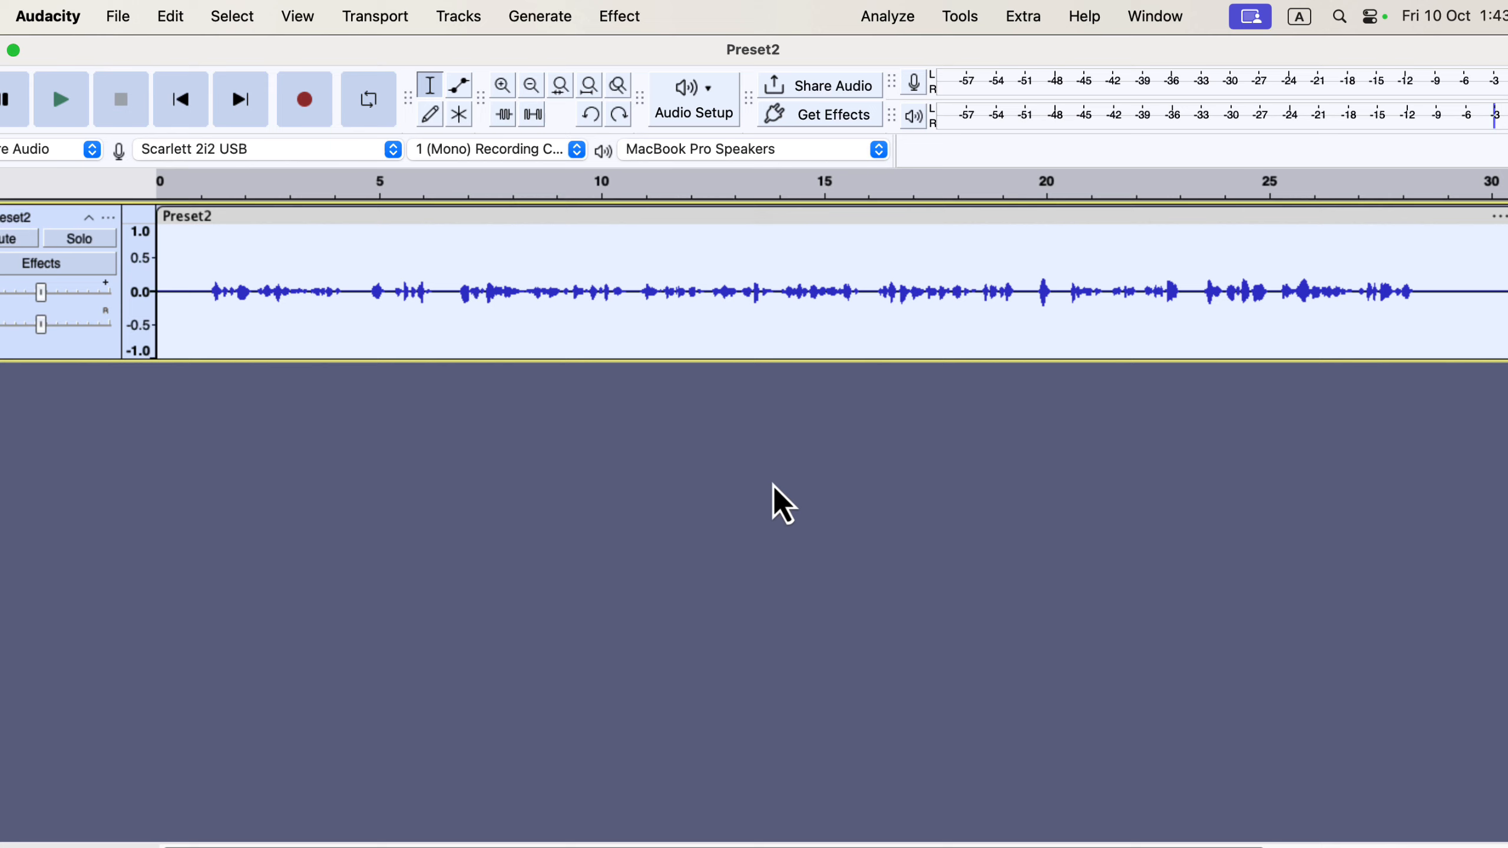
Step: Normalize the Preset2 track to a peak amplitude of -3.0 dB with DC offset removal on
click(619, 16)
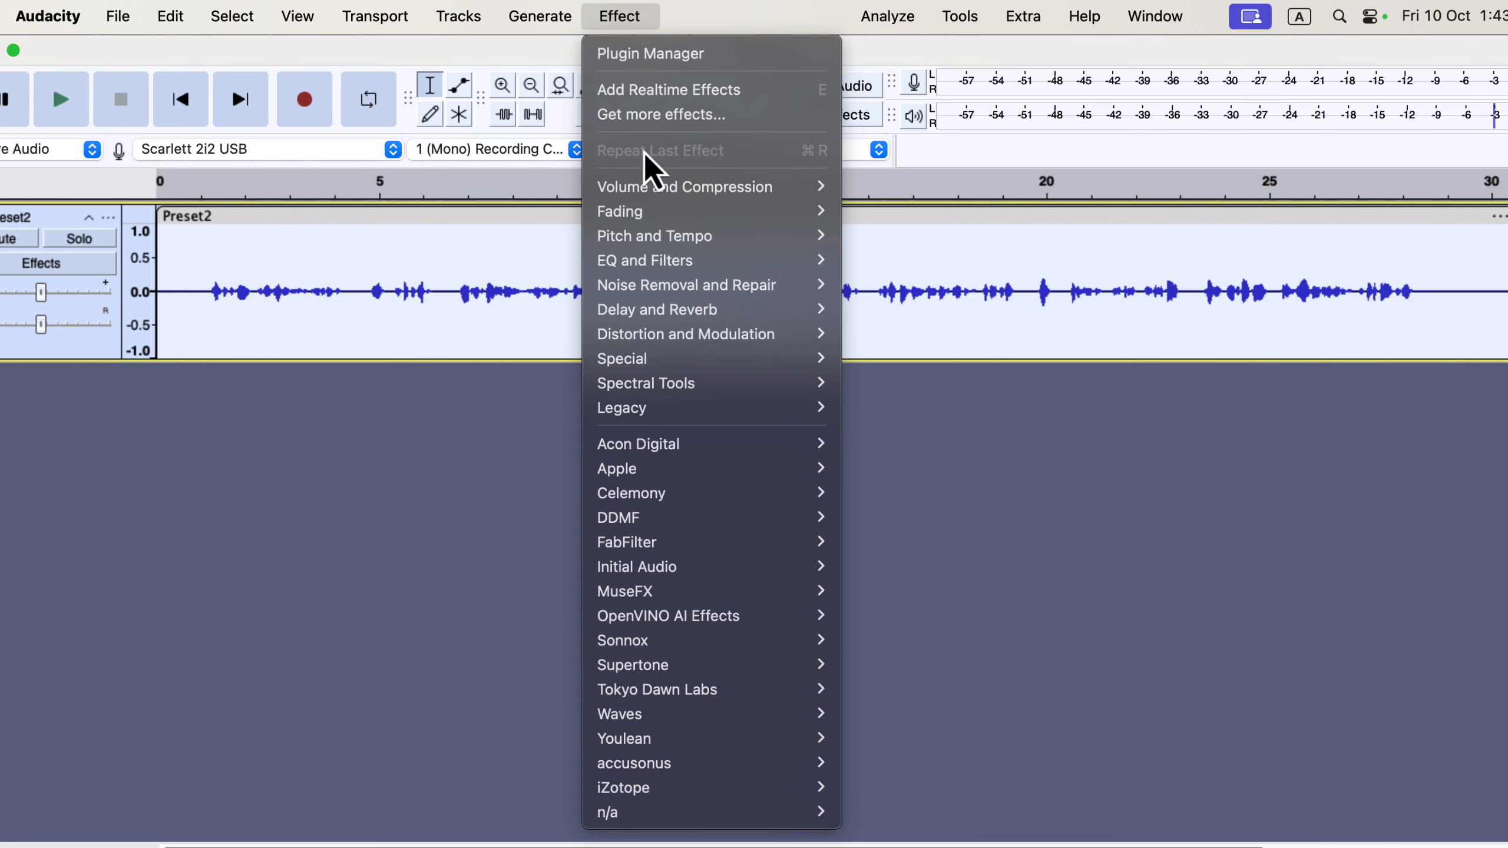
mouse_move(665, 189)
click(861, 312)
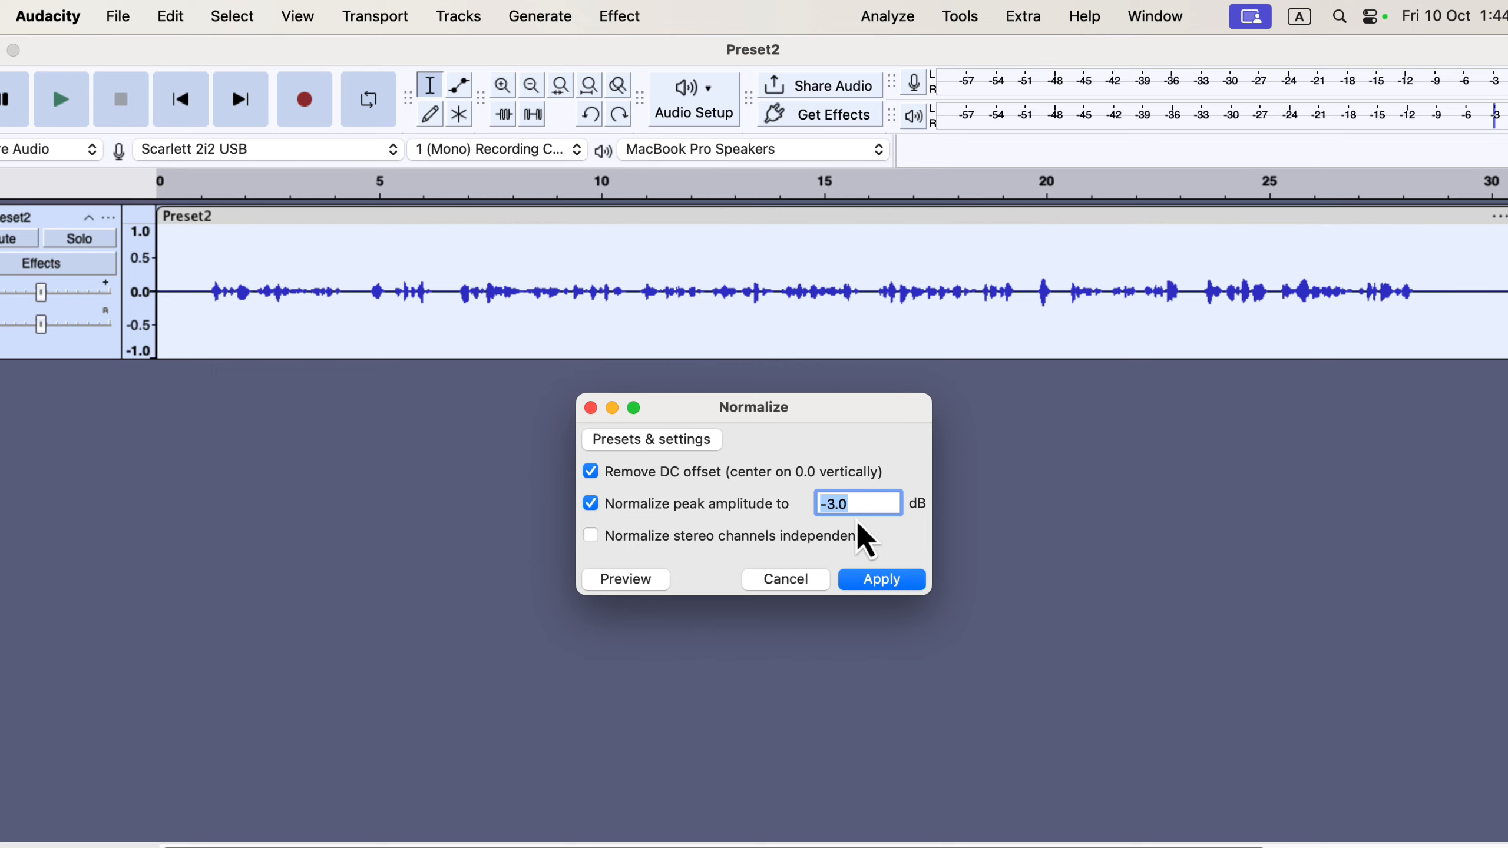
click(888, 585)
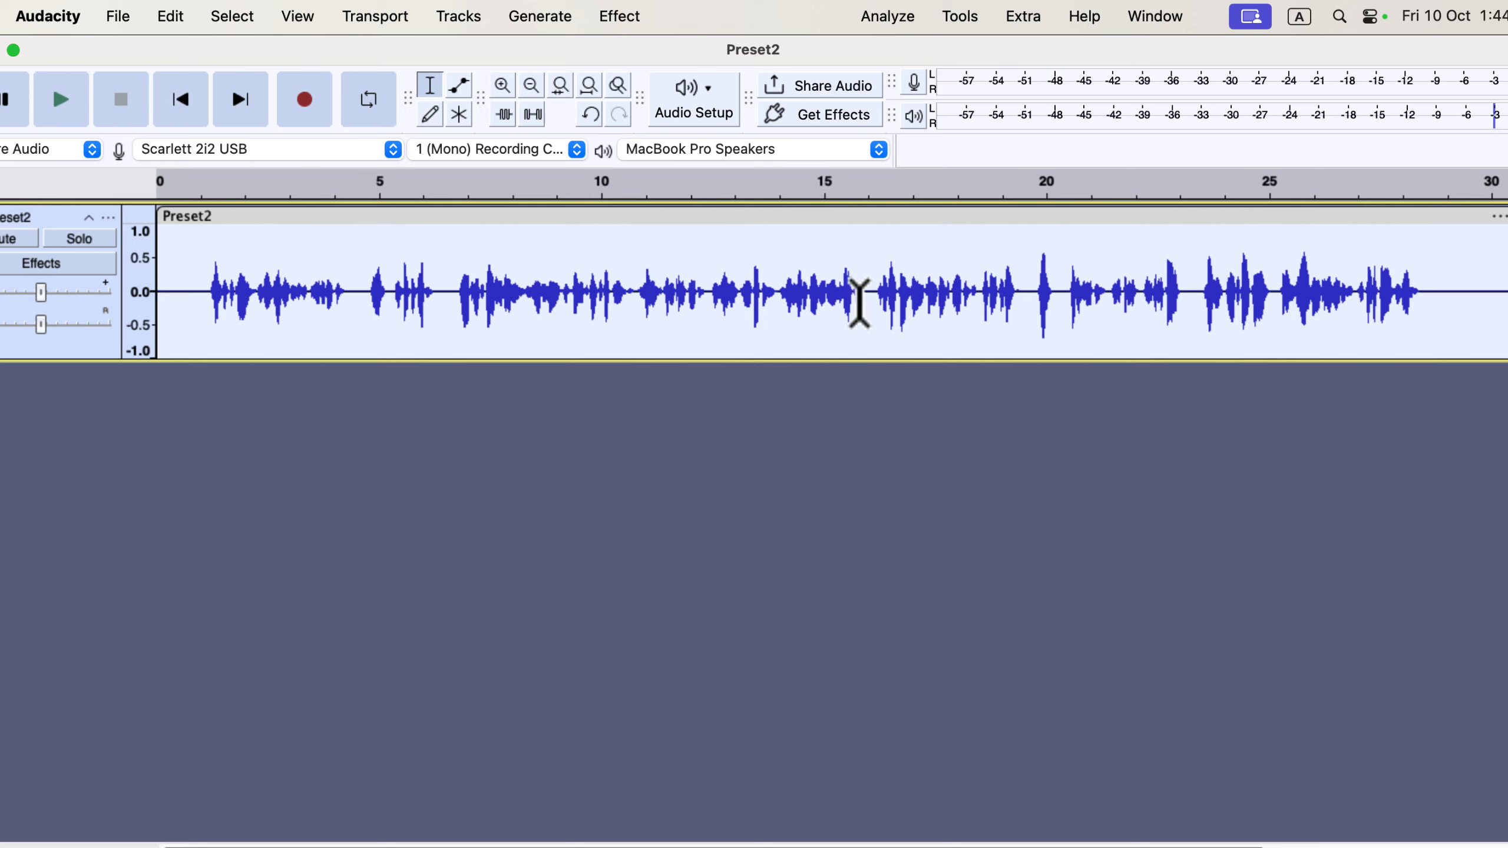
Step: Run ACX Check on the normalized Preset2 track to examine its peak, RMS and noise floor levels
click(878, 18)
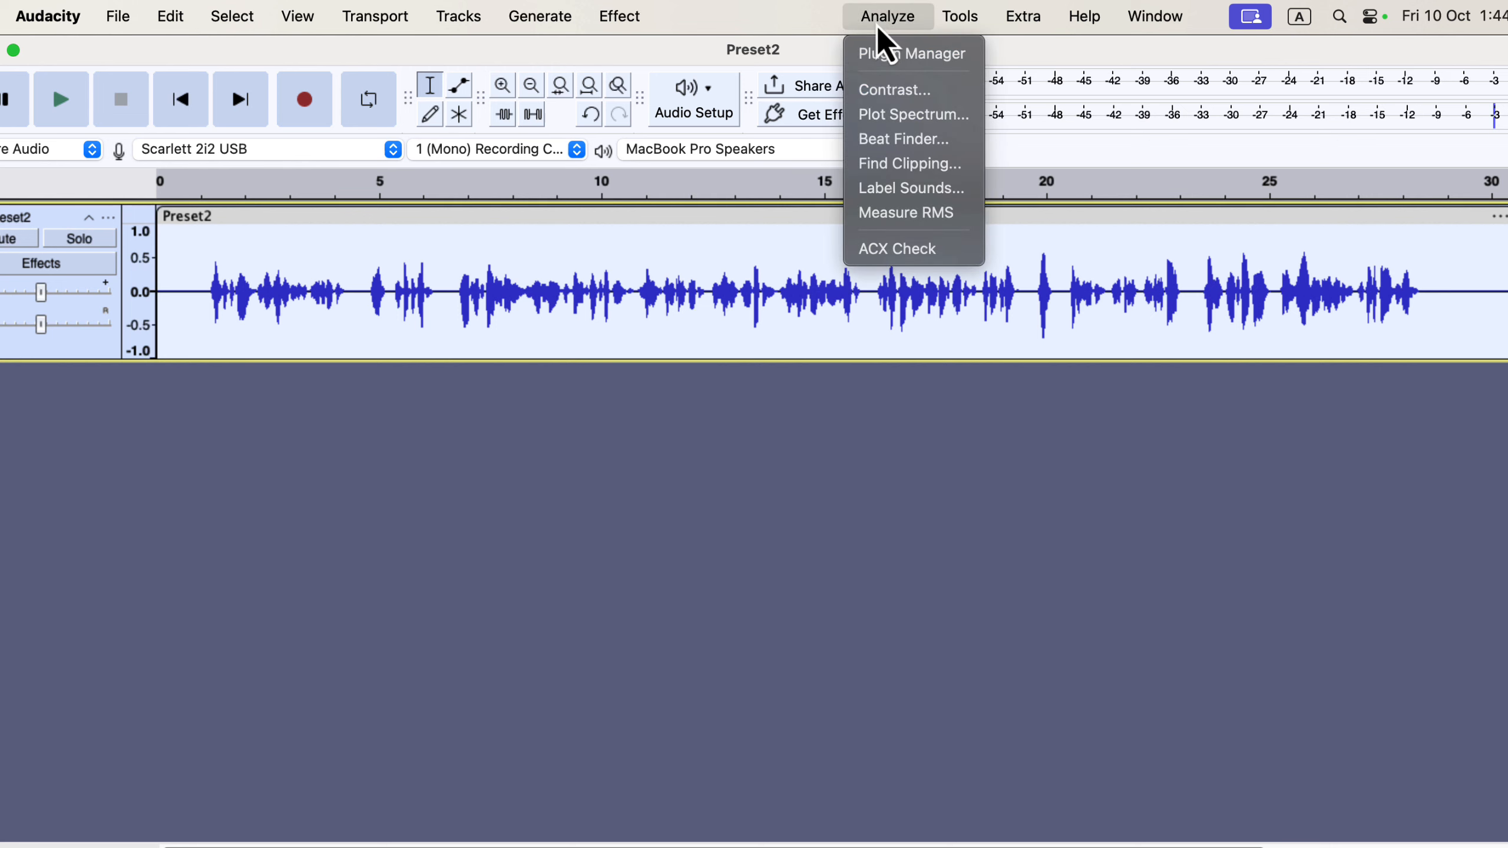
click(967, 251)
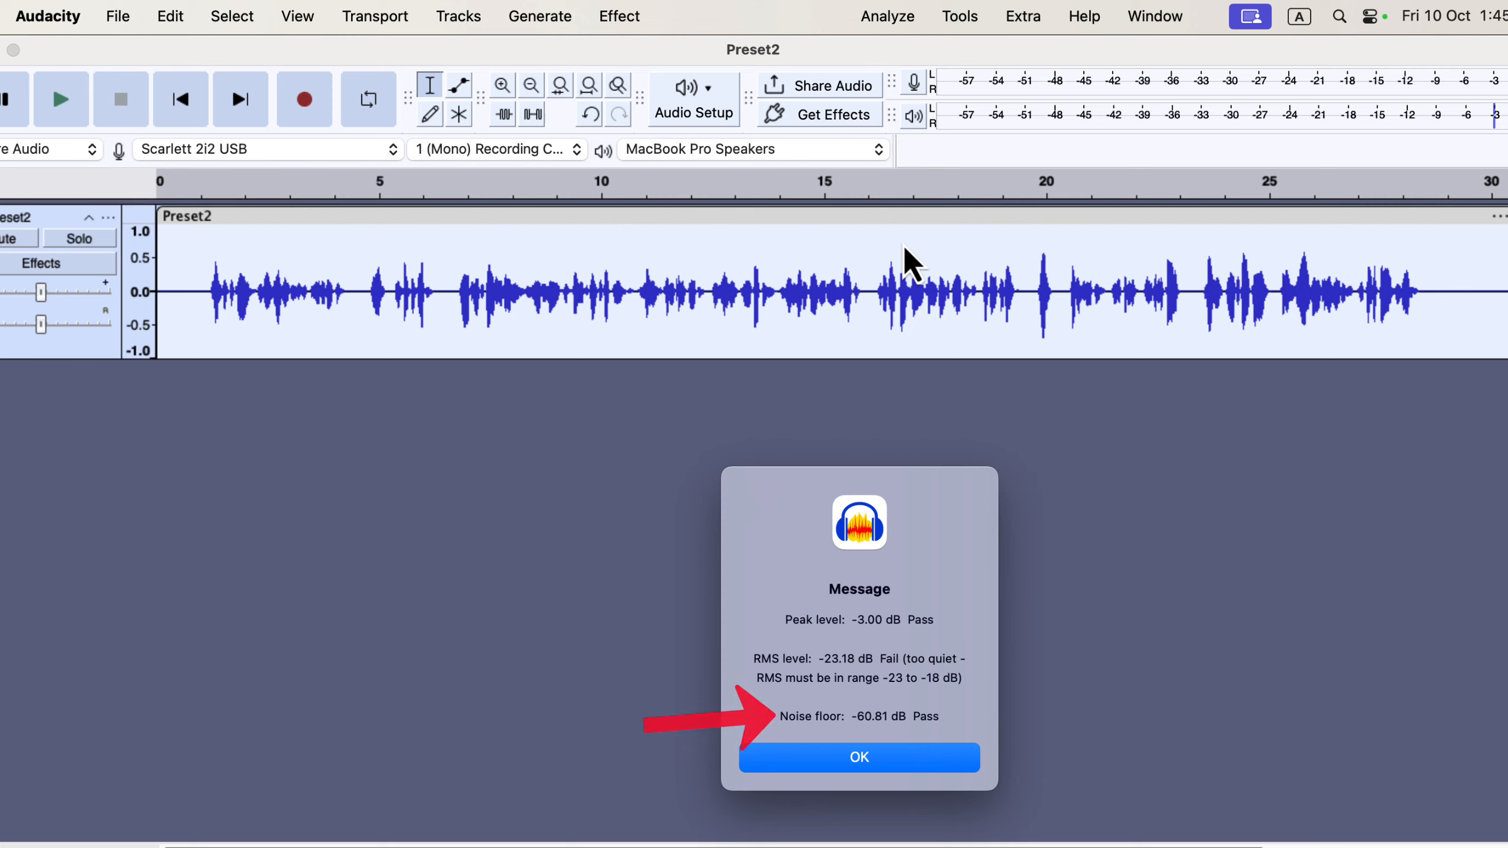
click(869, 757)
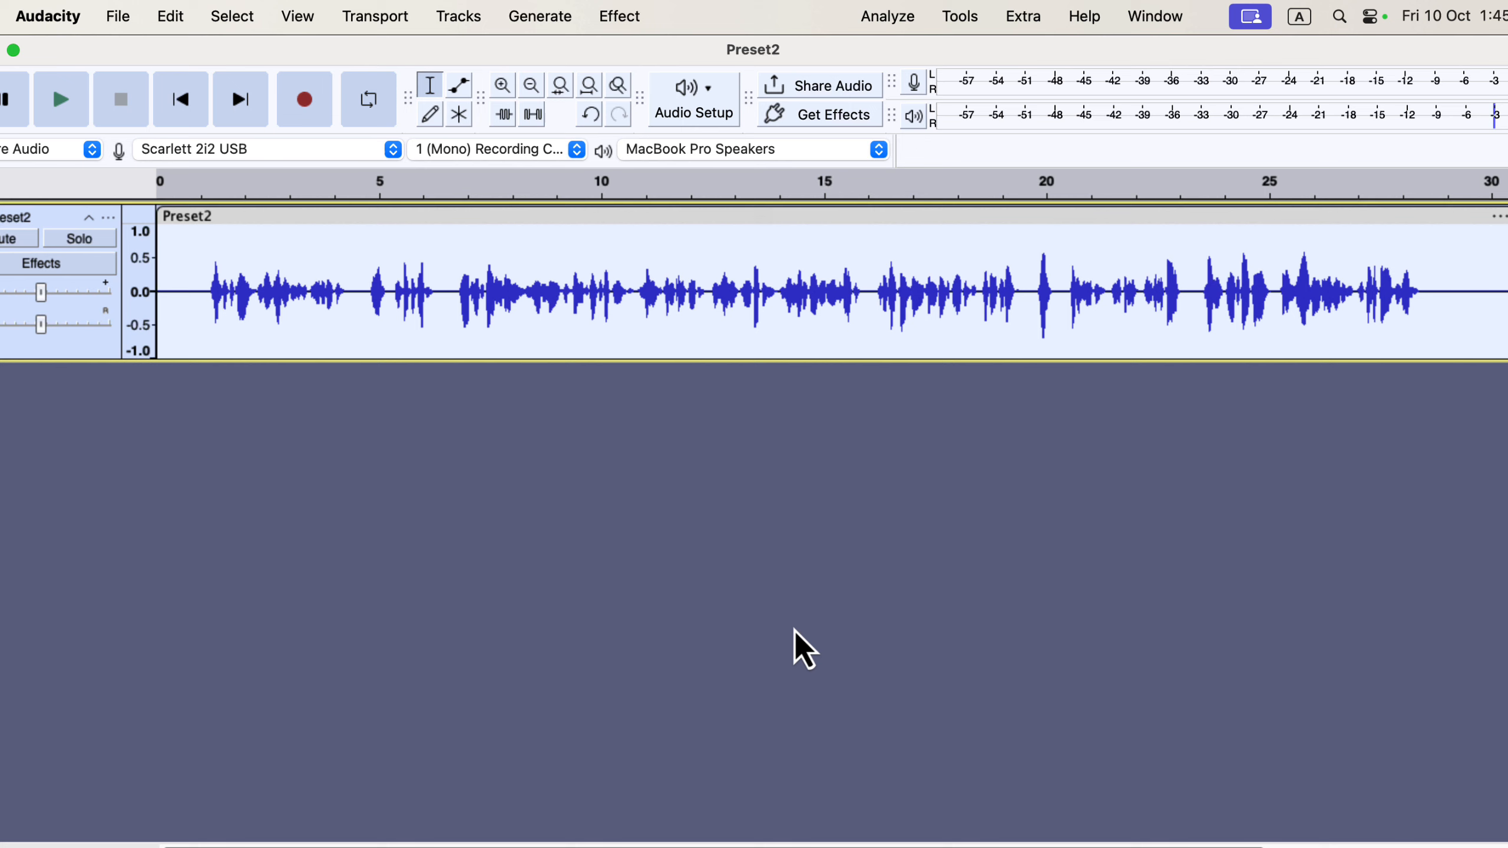
Step: Capture a noise profile for Noise Reduction from about the first second of silence in the Preset2 track
drag(208, 312, 151, 312)
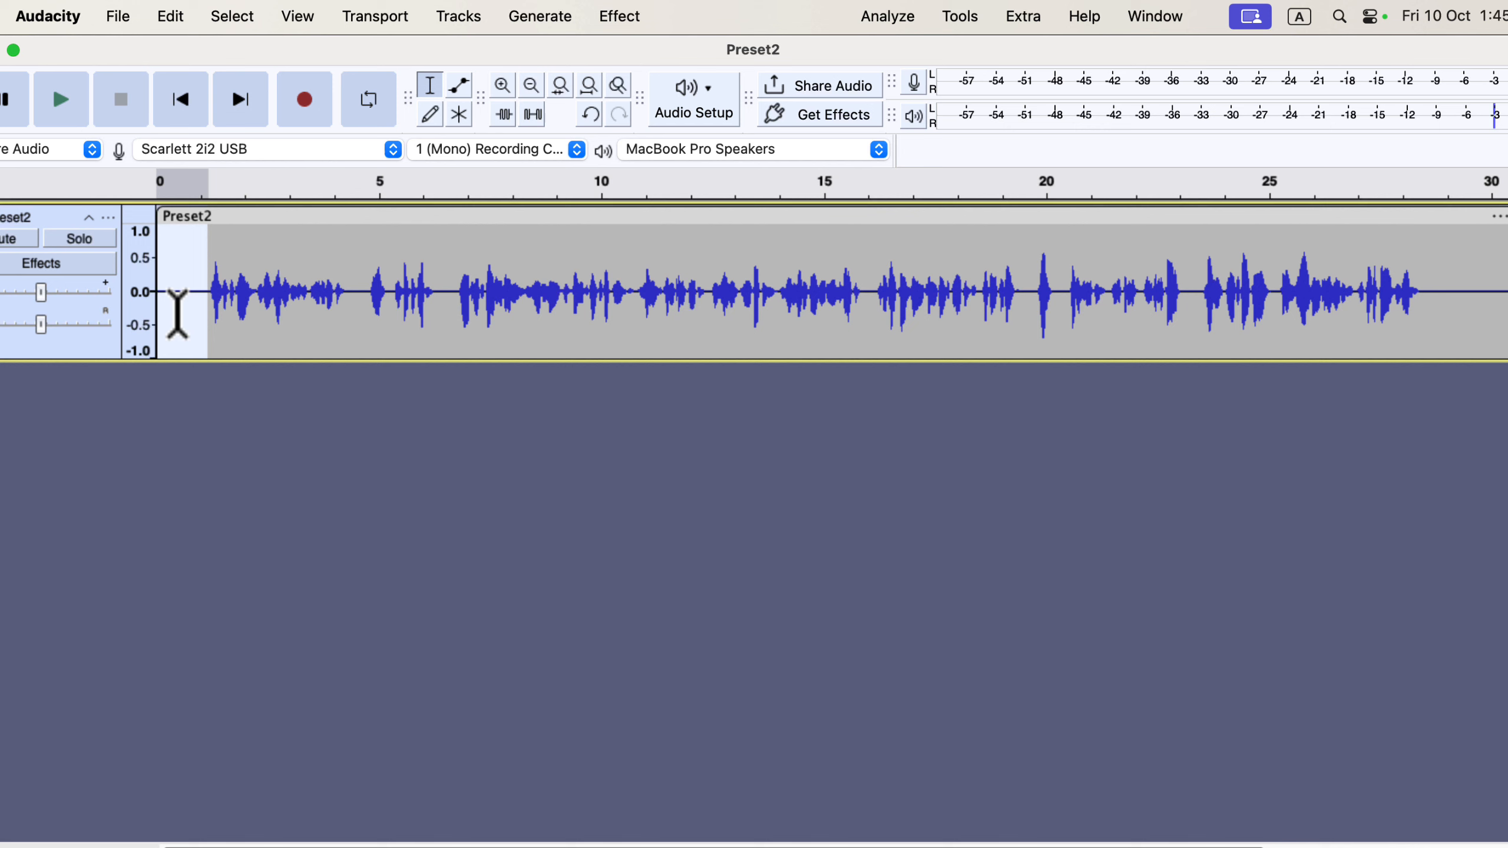
click(616, 20)
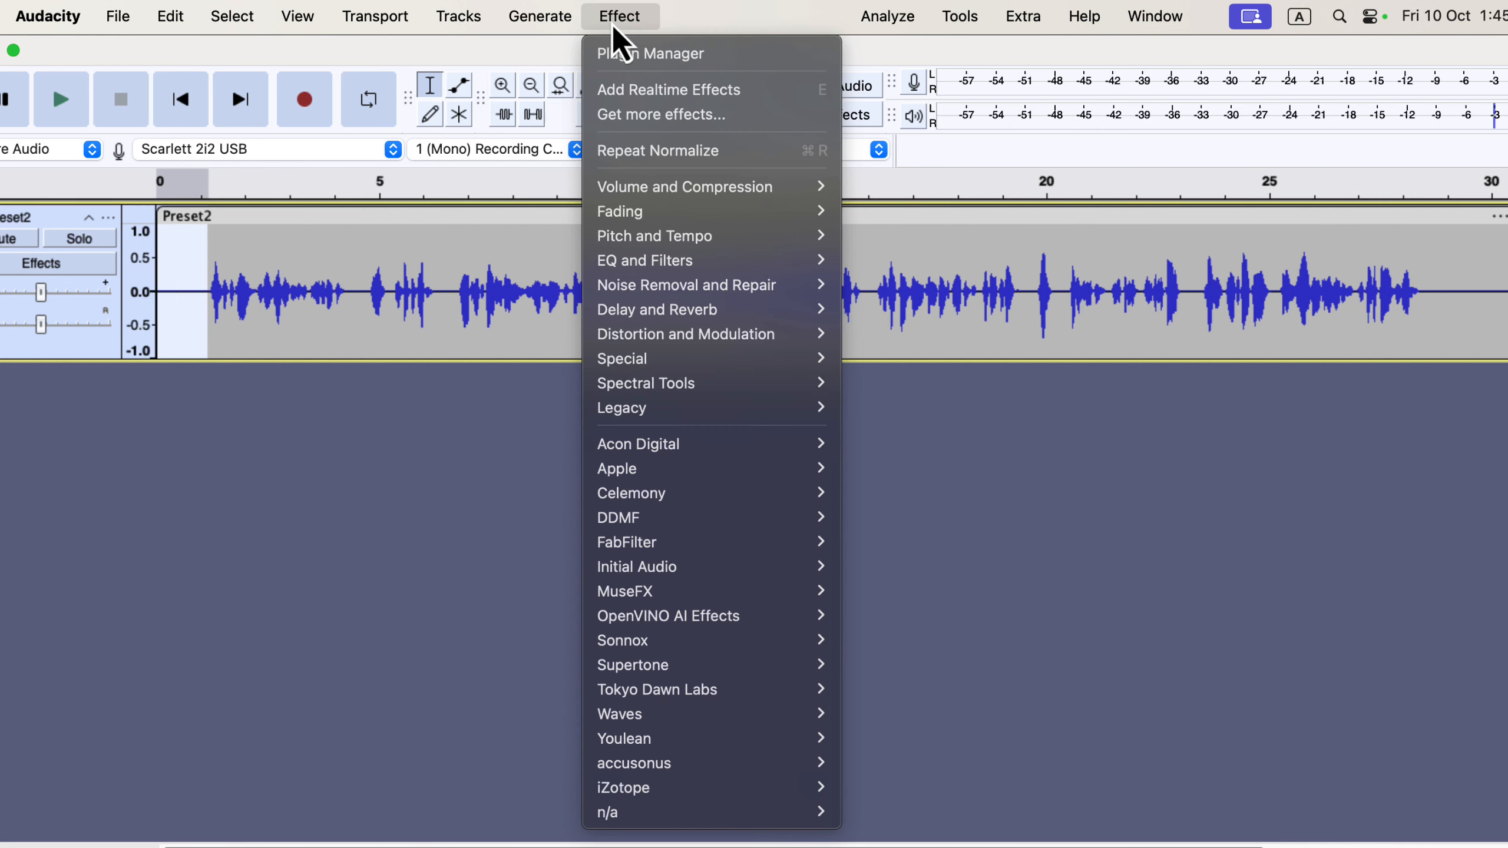
mouse_move(738, 286)
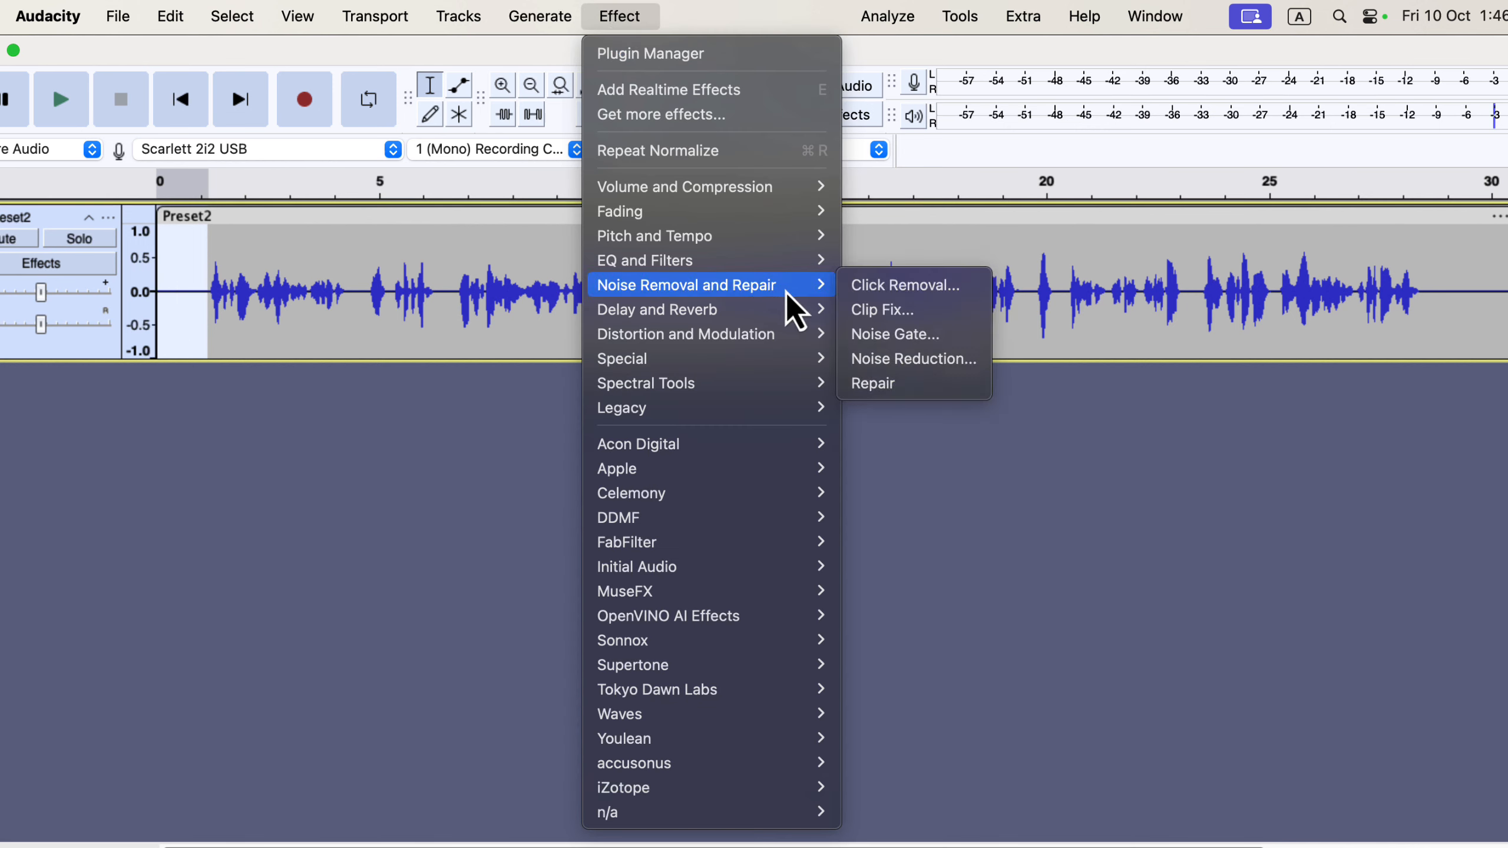
click(895, 360)
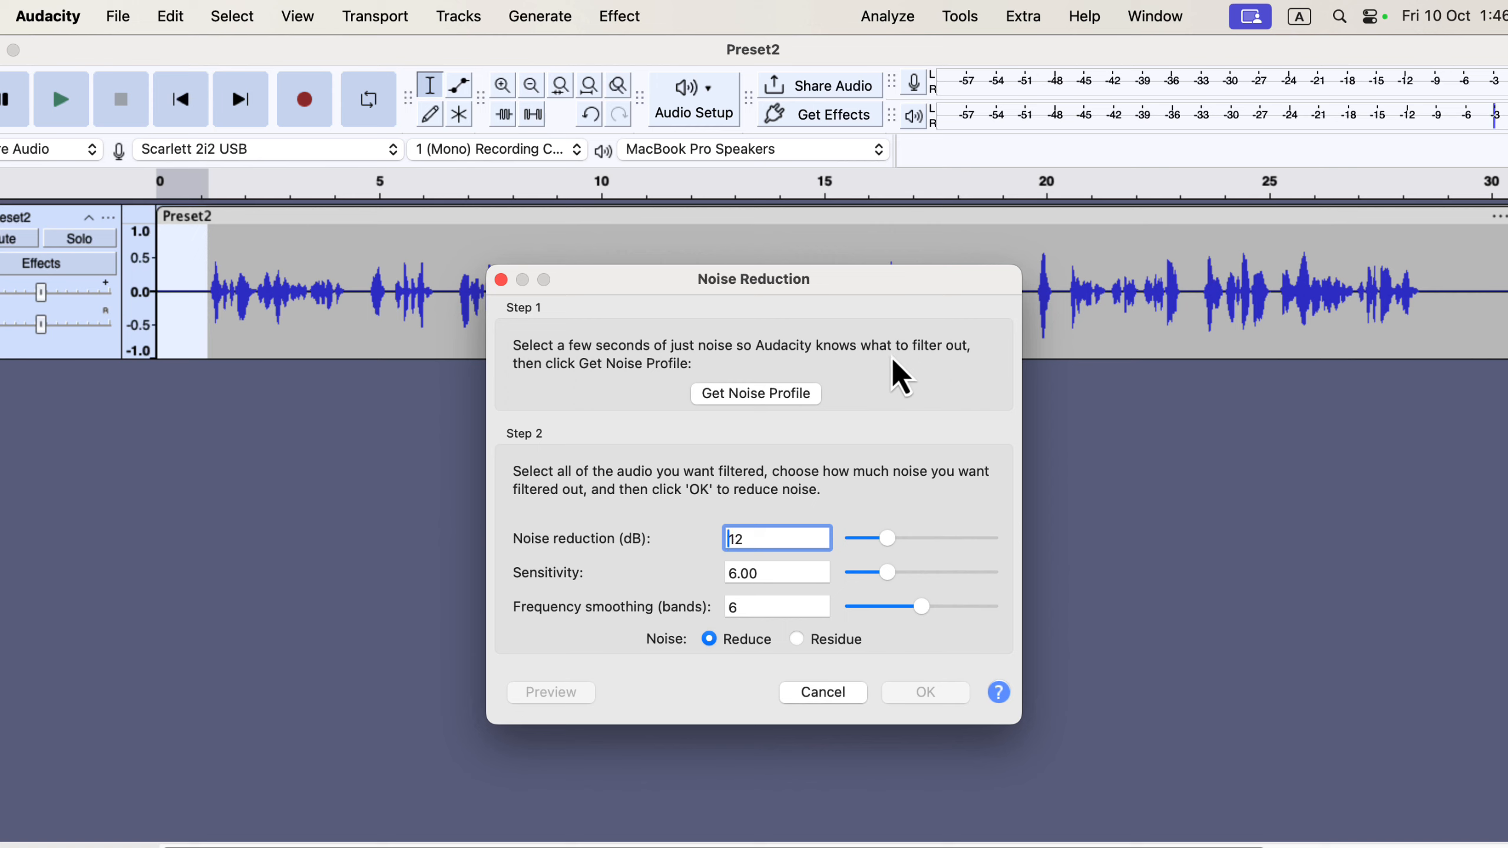
click(752, 392)
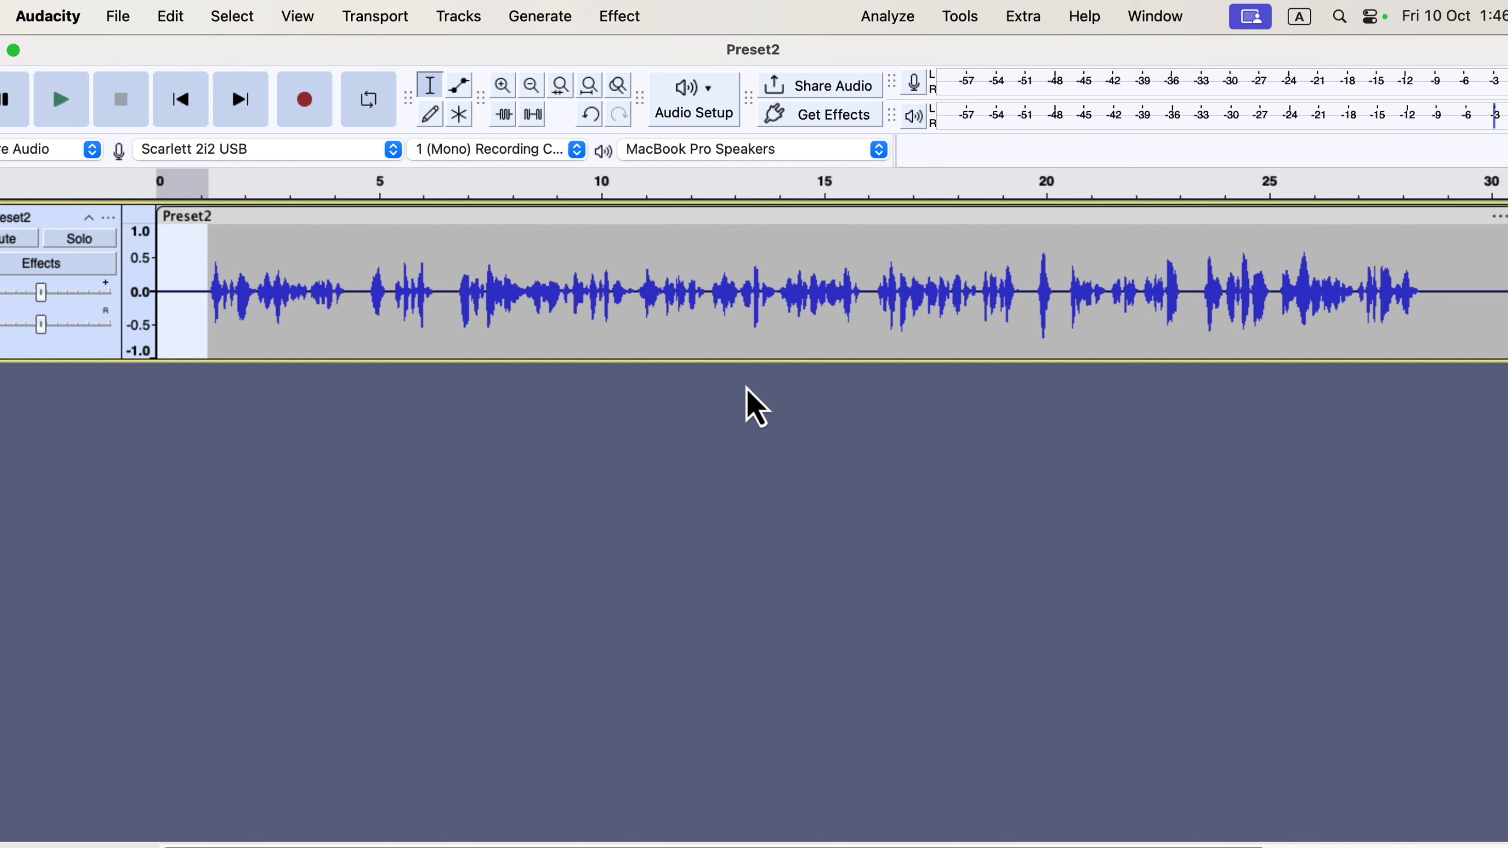
Step: Apply Noise Reduction to the whole Preset2 track with 12 dB reduction, sensitivity 6.00 and frequency smoothing 6
double_click(663, 300)
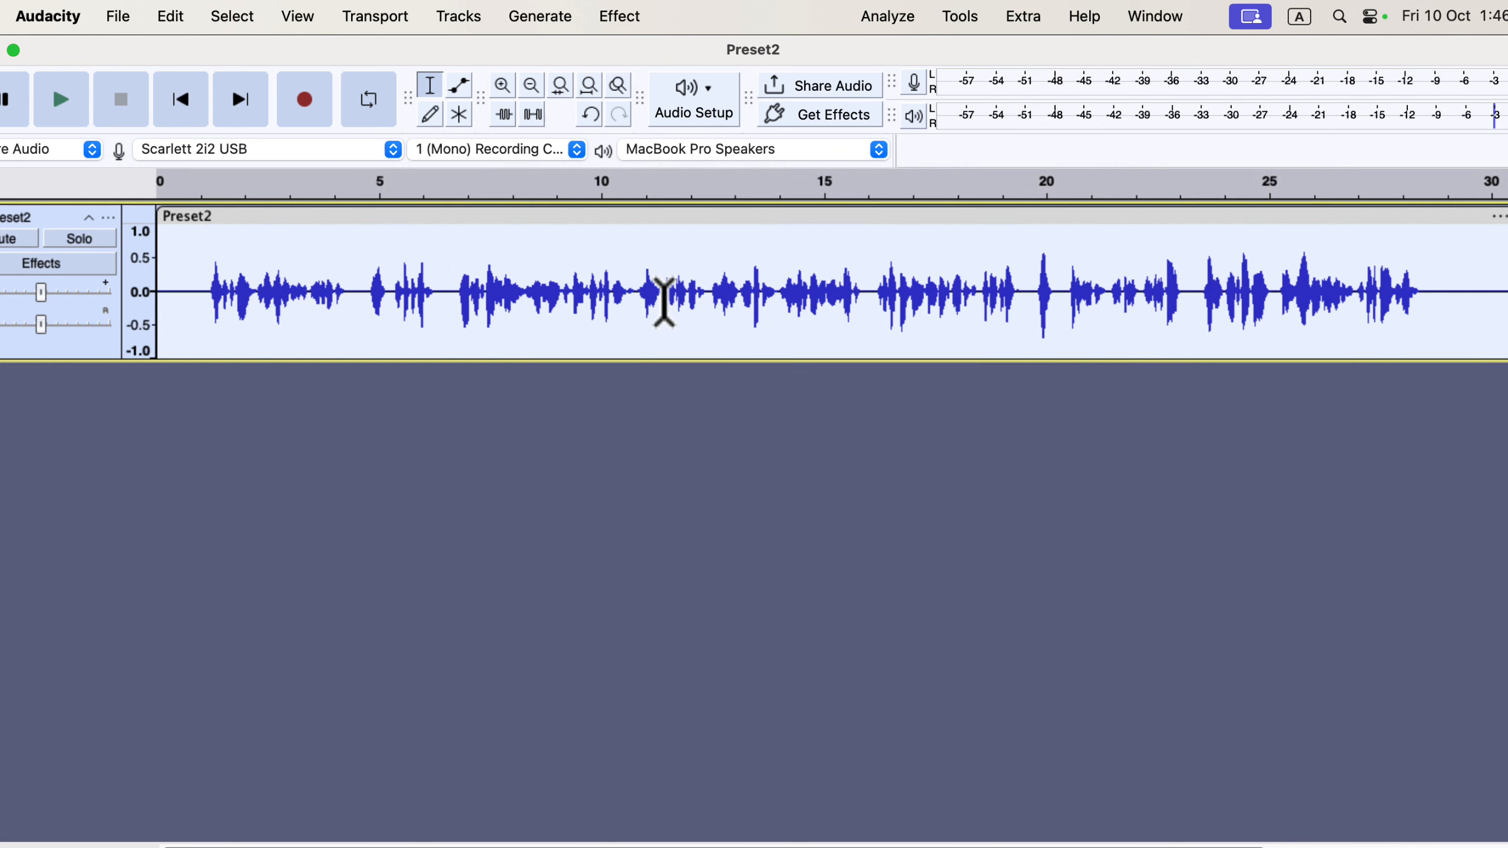
click(626, 17)
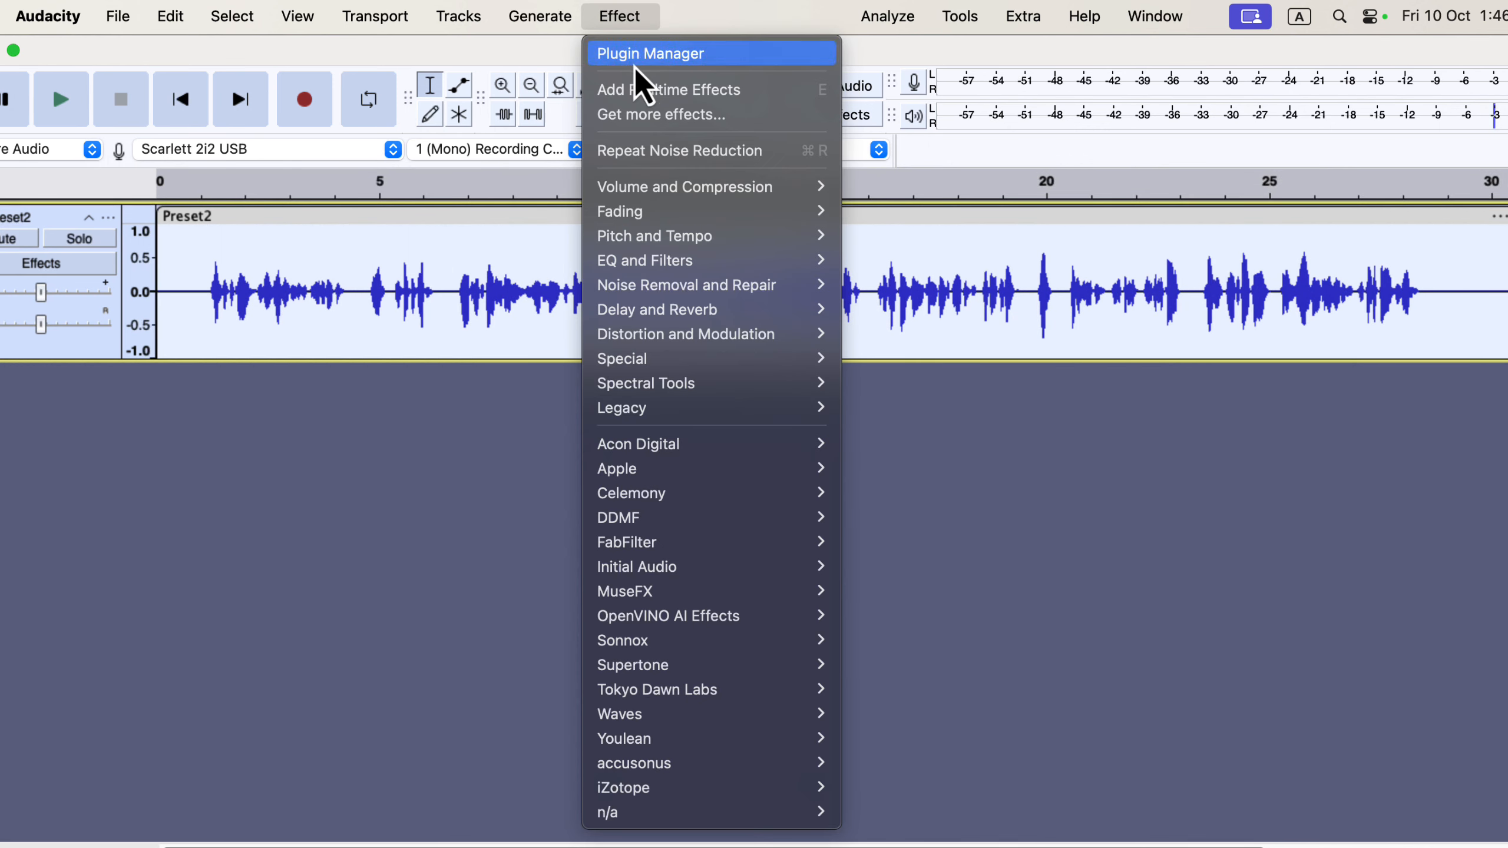
mouse_move(697, 284)
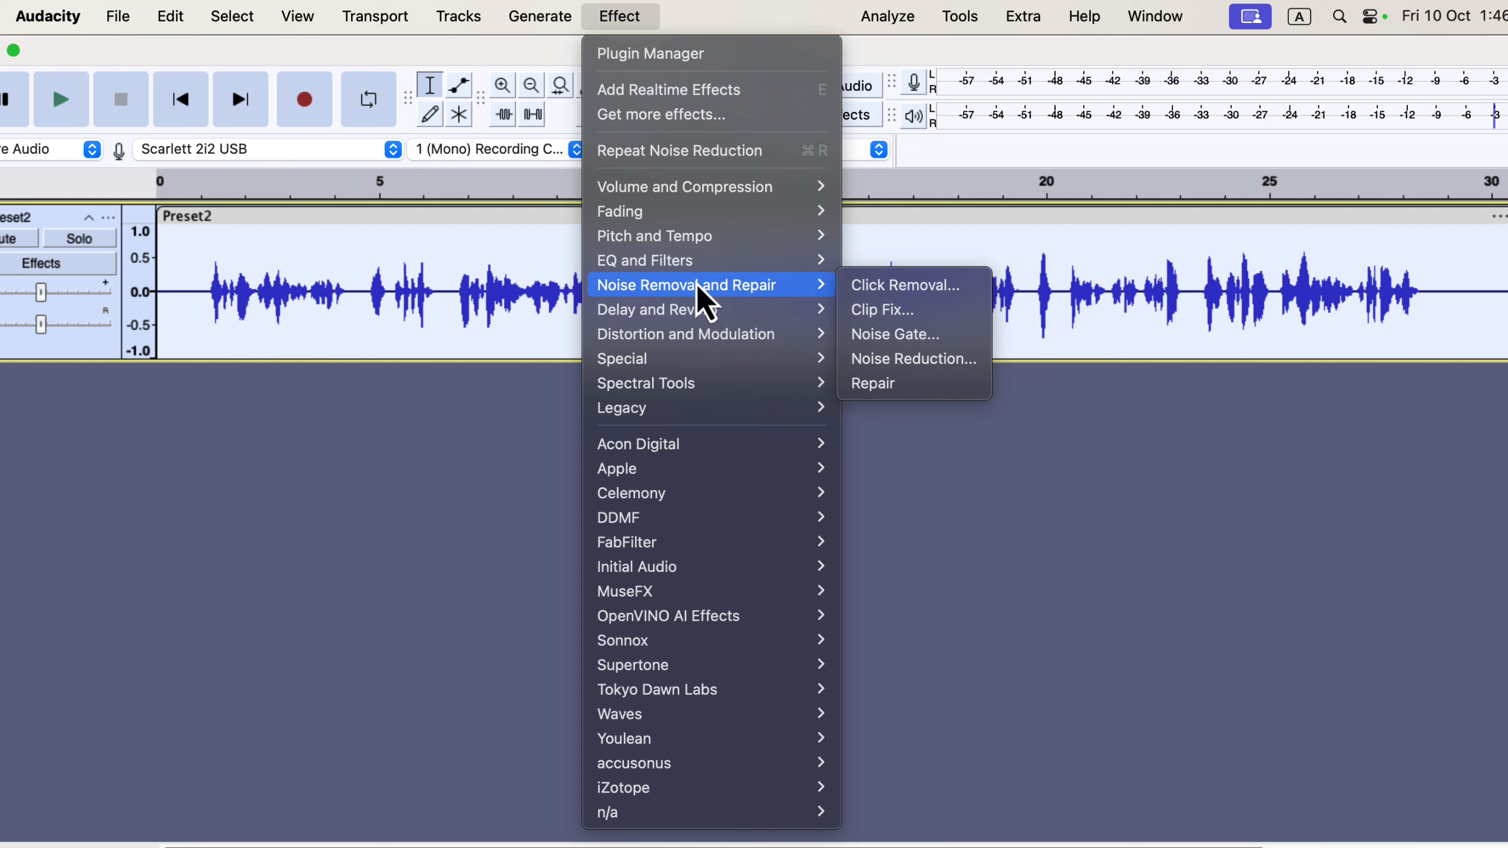
click(915, 358)
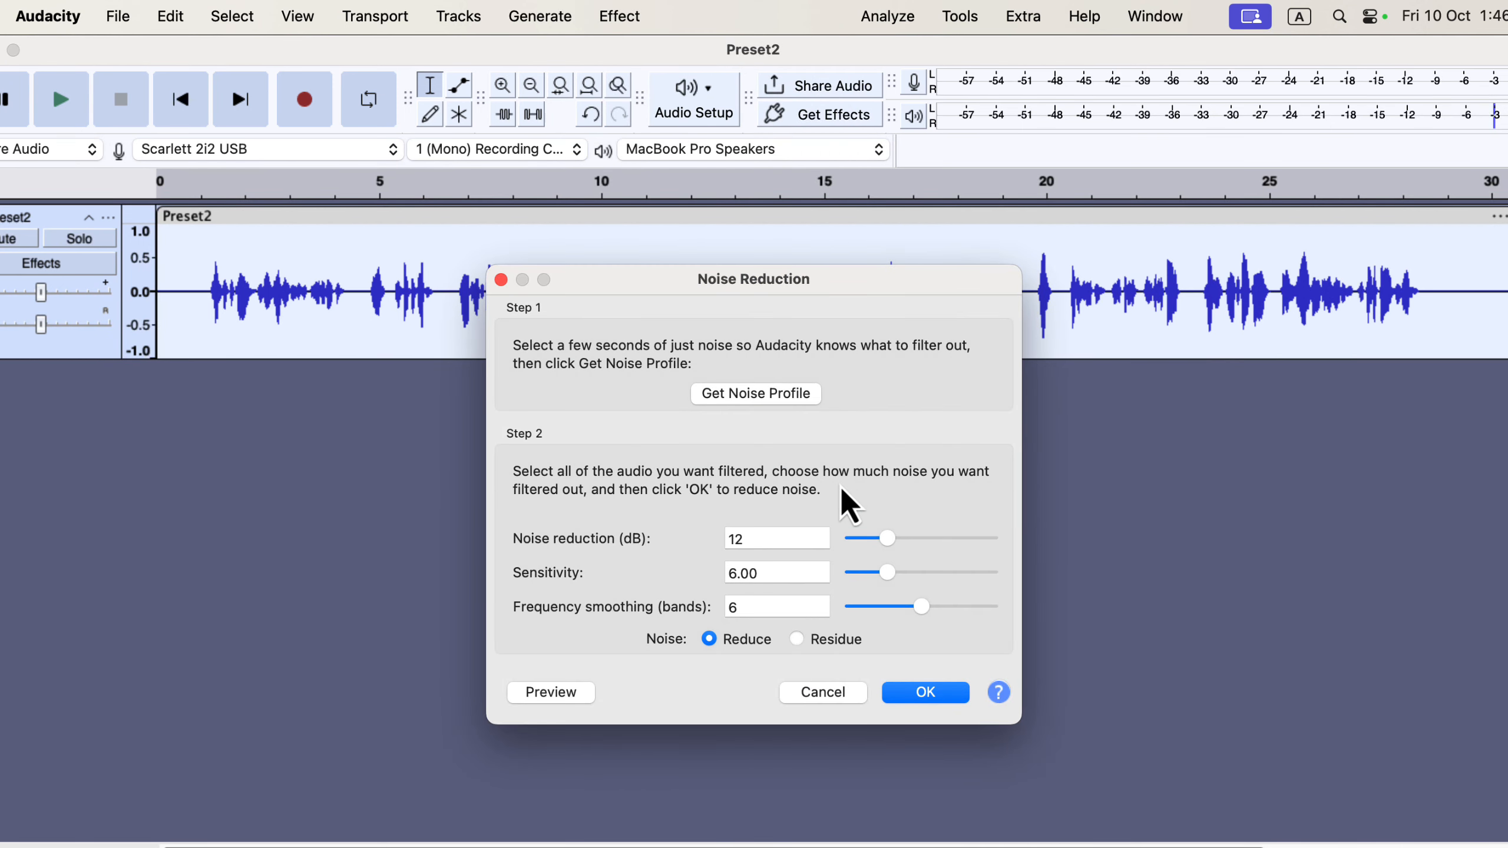
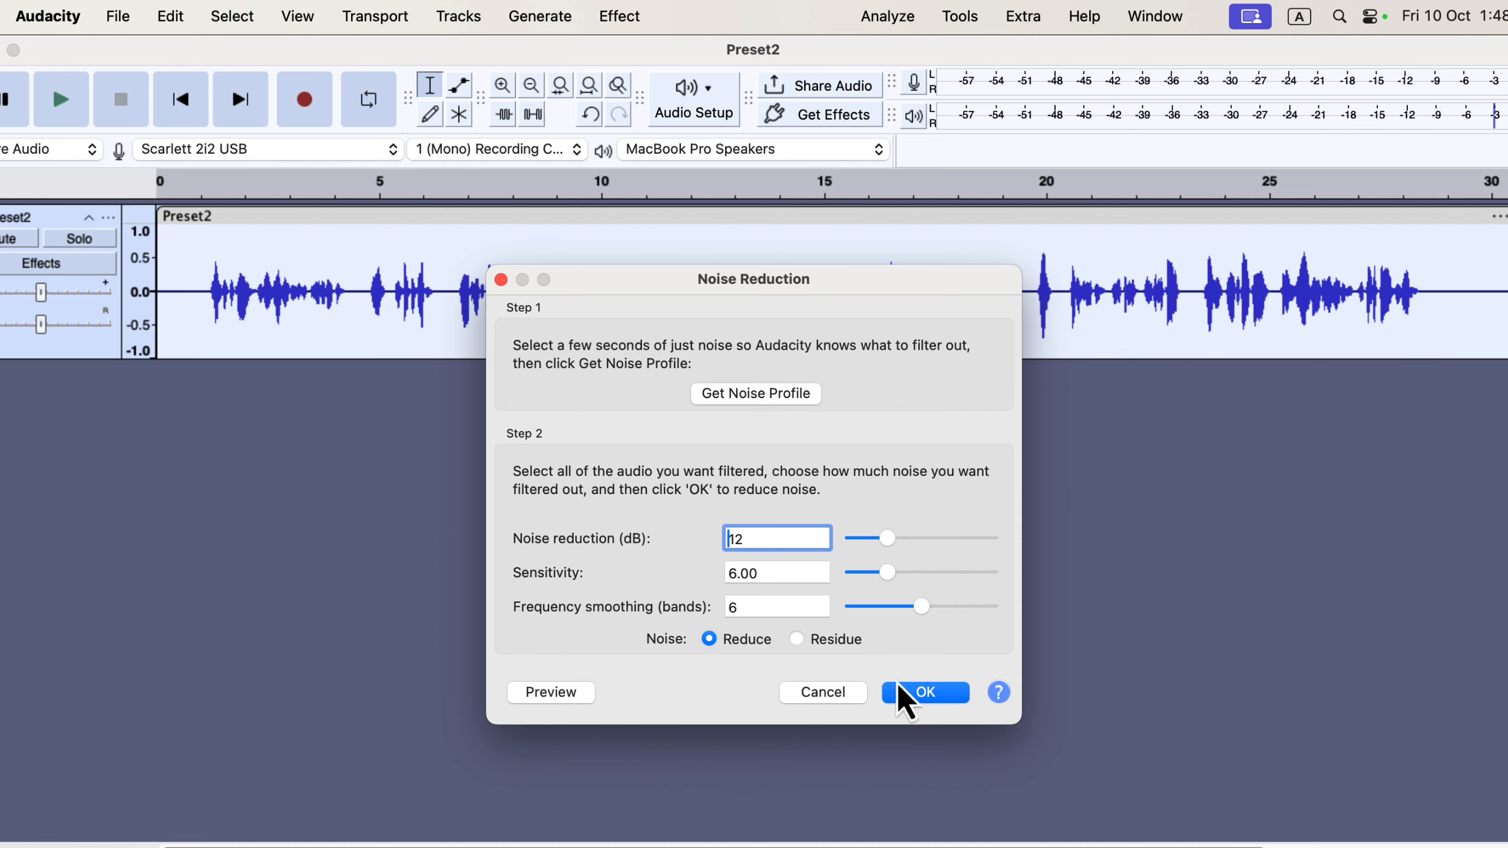
click(920, 694)
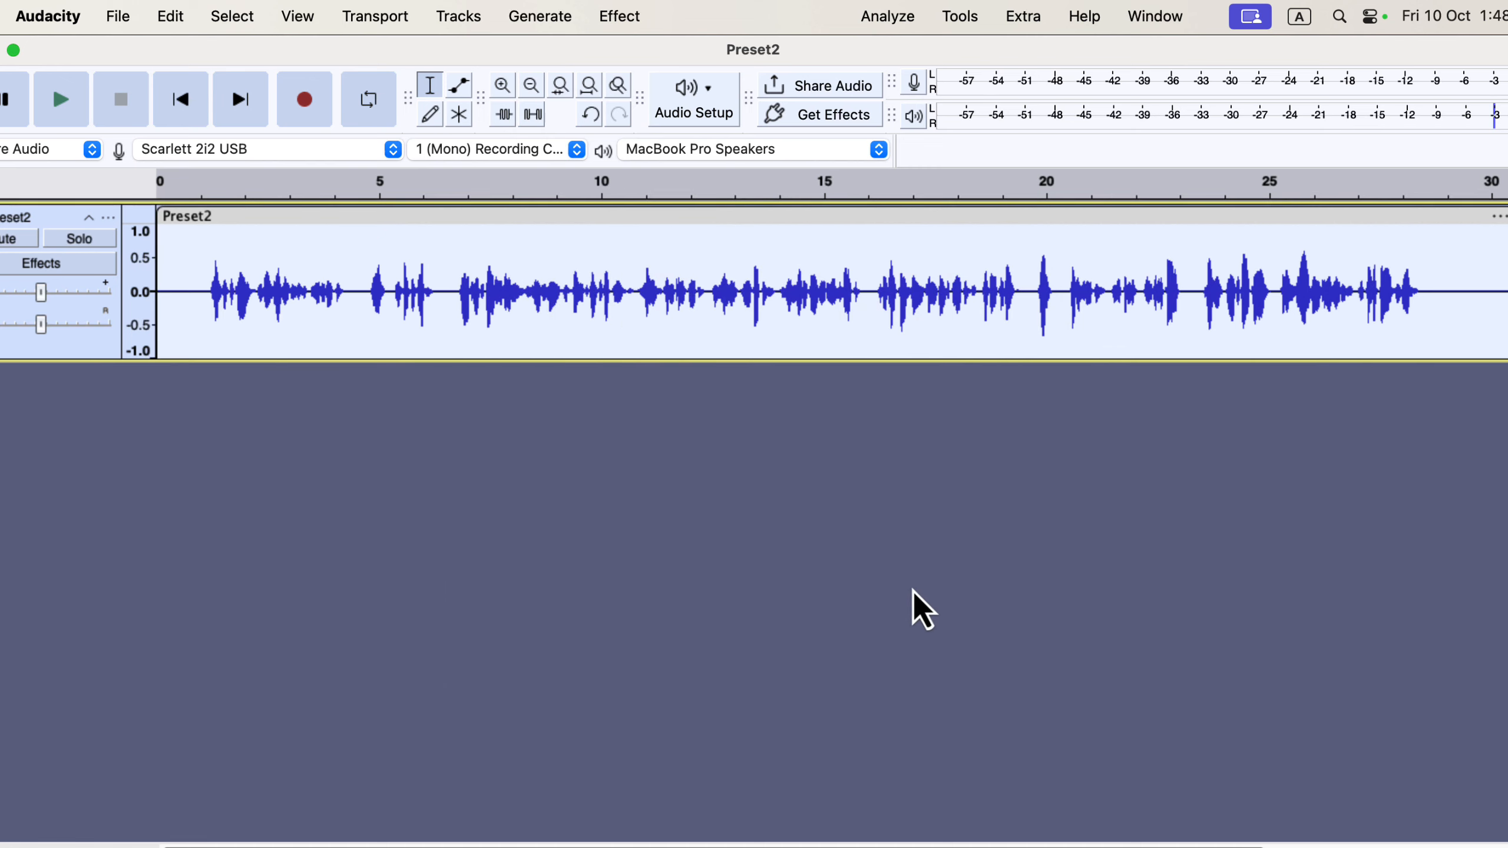
Step: Run ACX Check on the noise-reduced Preset2 track to compare its levels with the ACX requirements
click(893, 17)
click(914, 249)
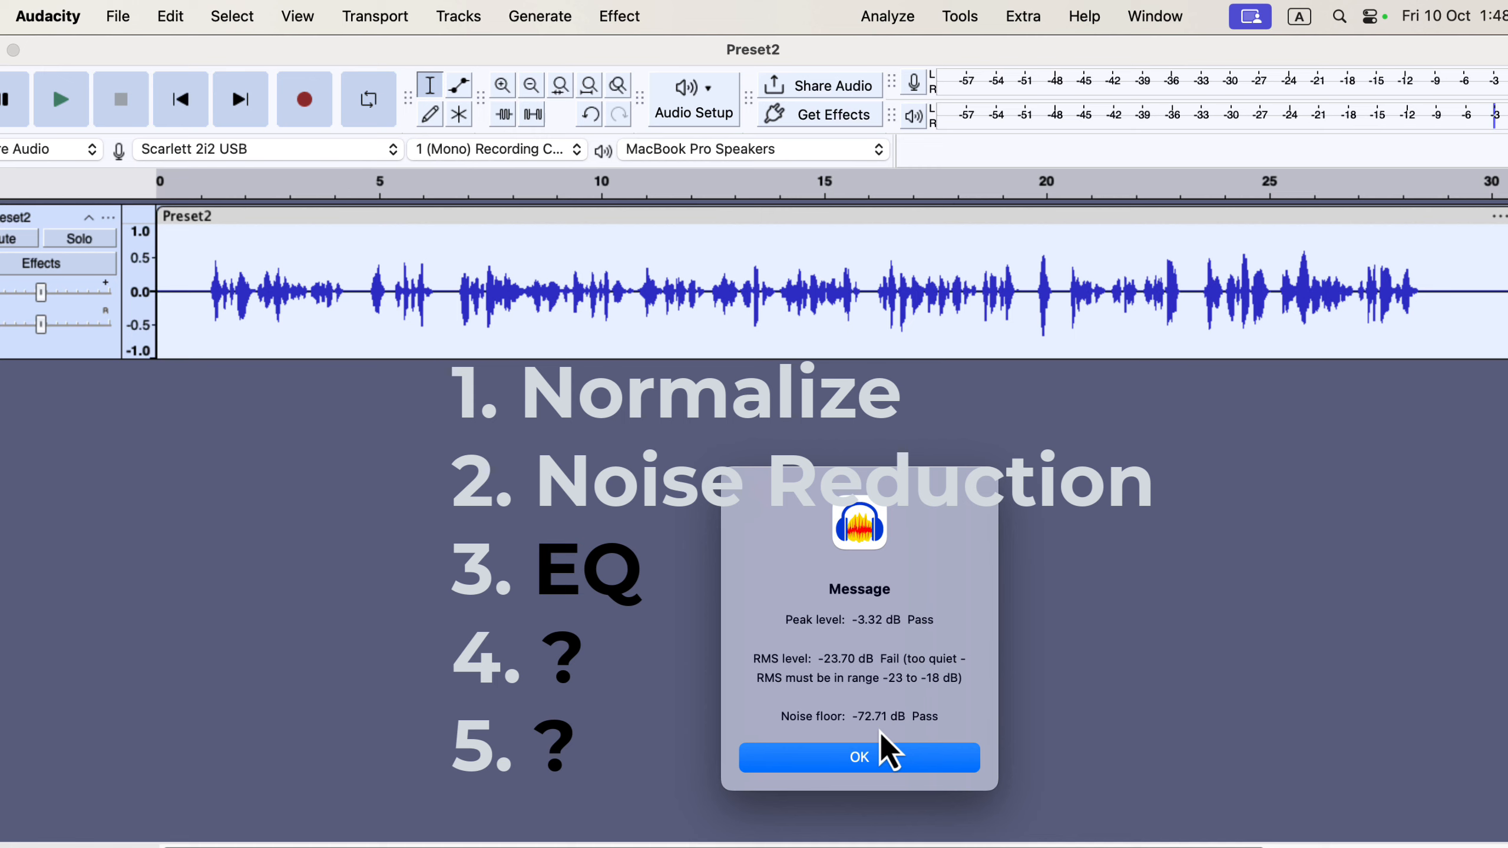
Step: Close the ACX Check results and consult the Chrome document Sound better Guide Audacity 3.7.5 up to Step 3, EQ or High-Pass Filter
click(862, 756)
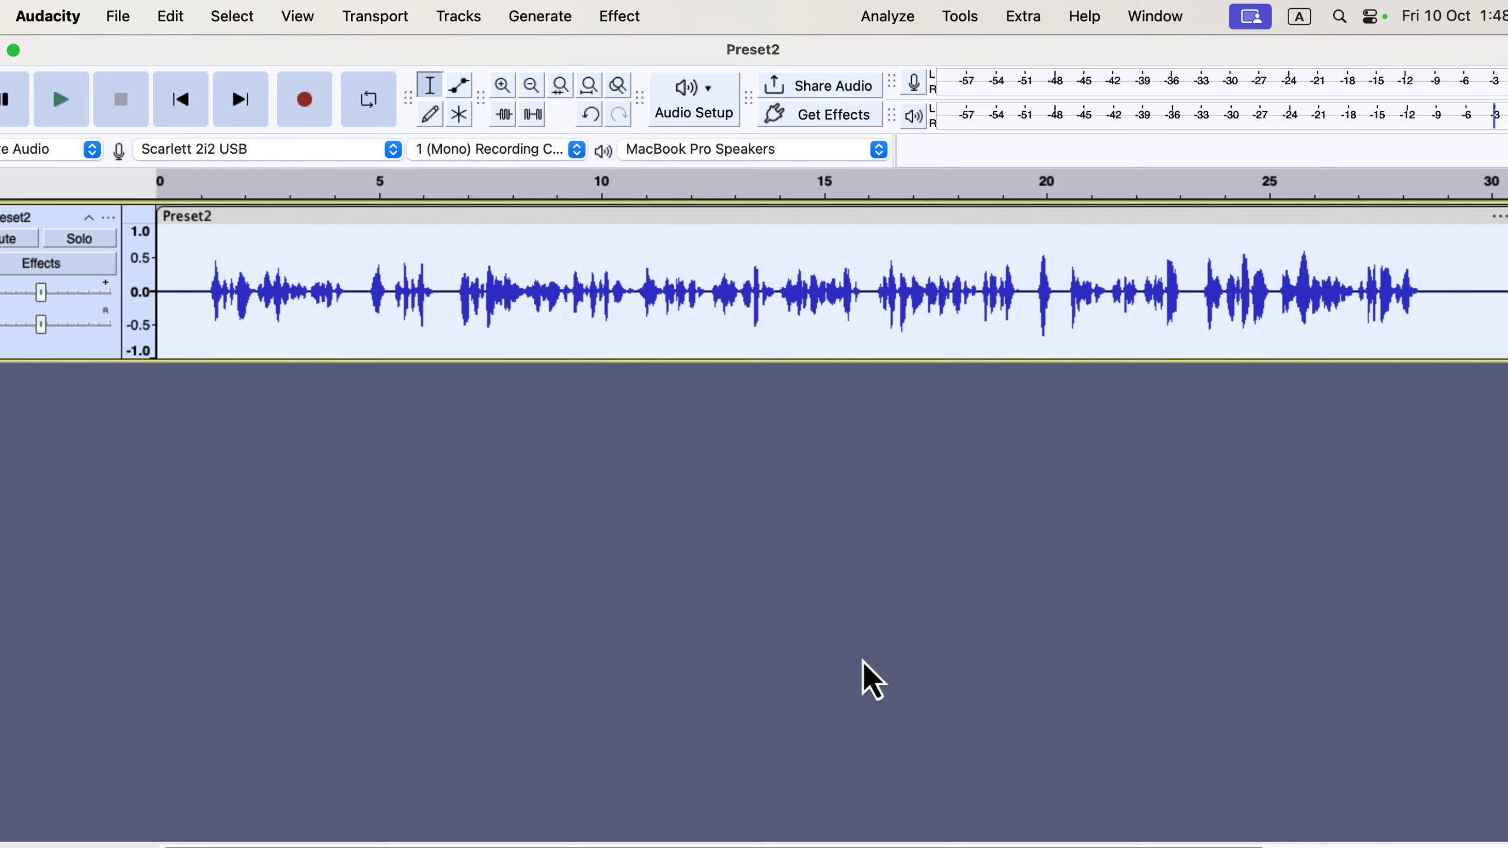
key(super+Tab)
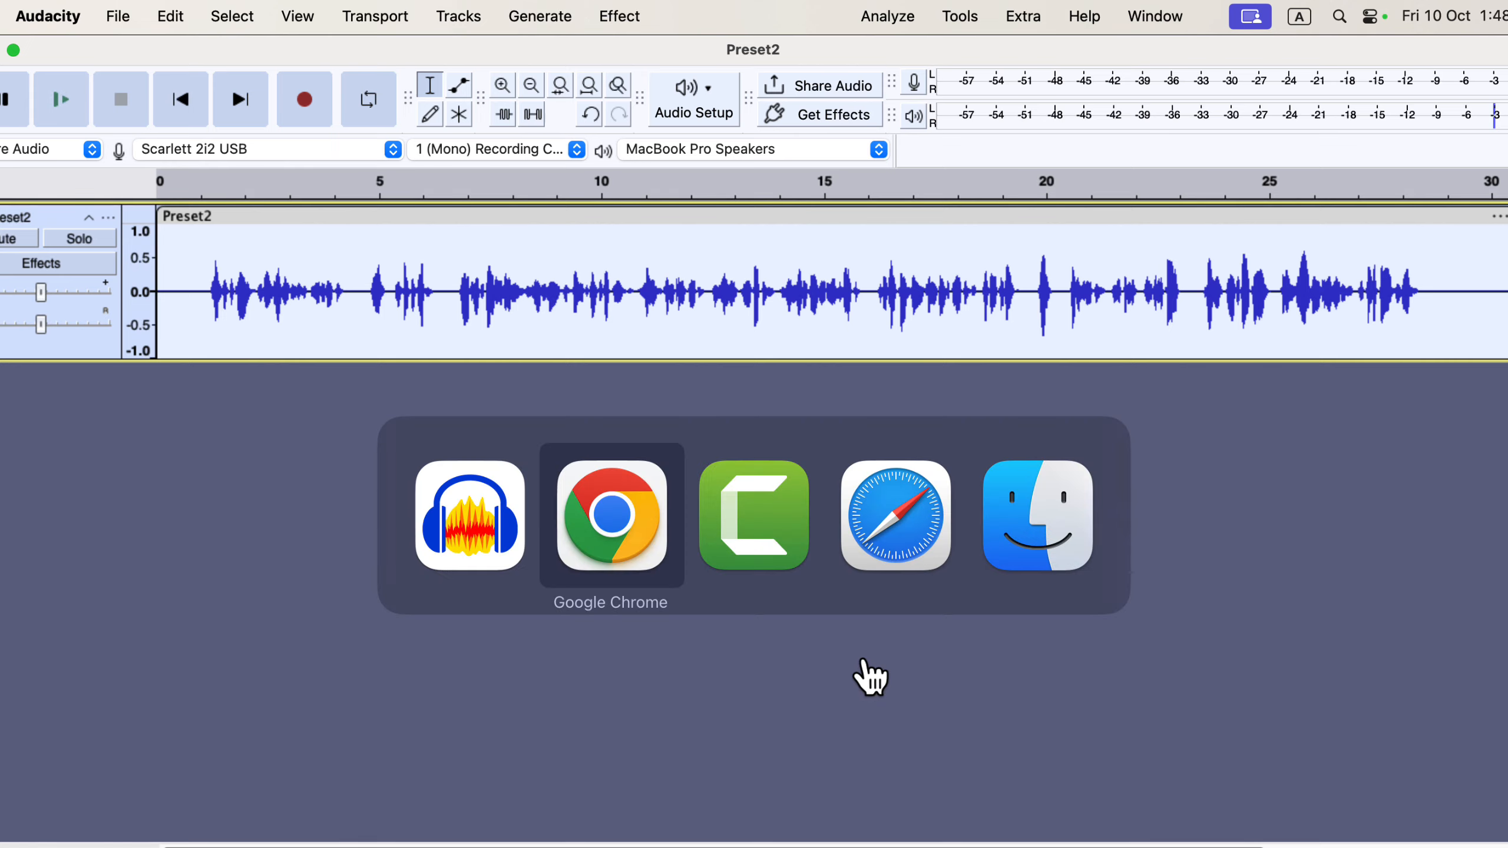
scroll(666, 413, down, 10)
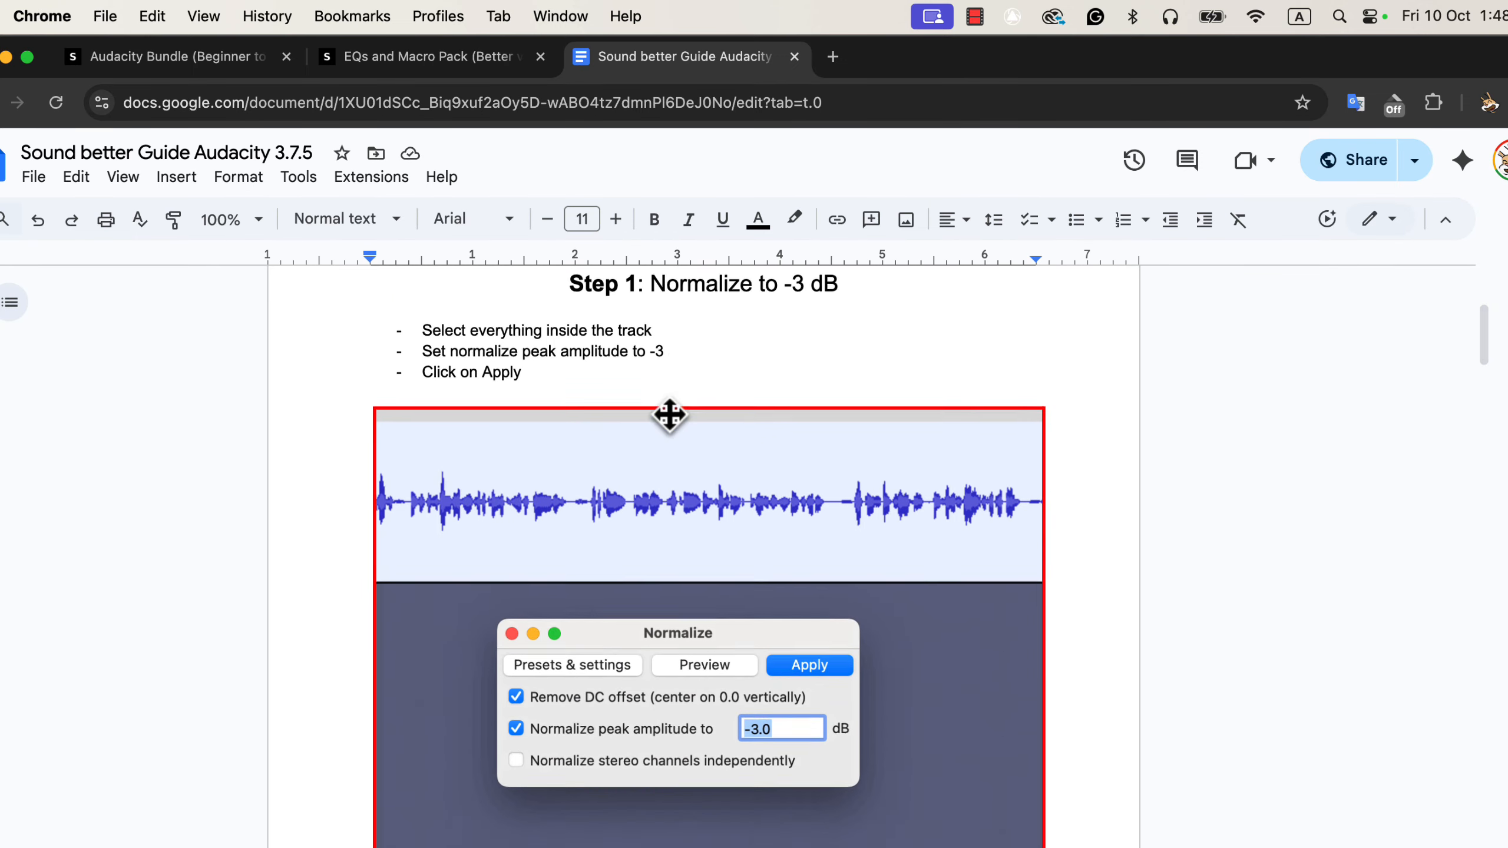
scroll(666, 421, down, 10)
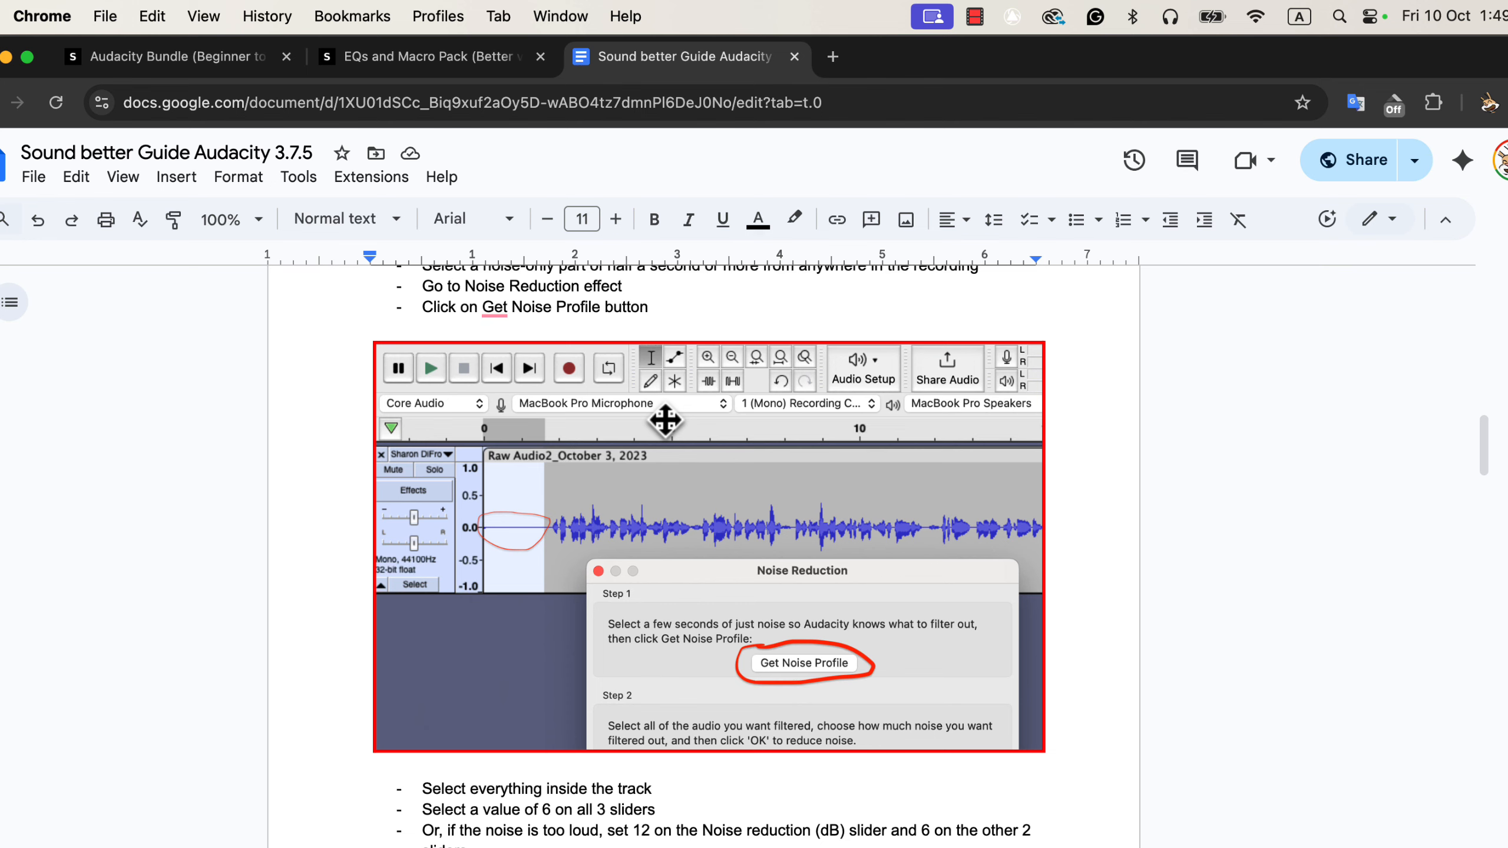
scroll(666, 419, down, 15)
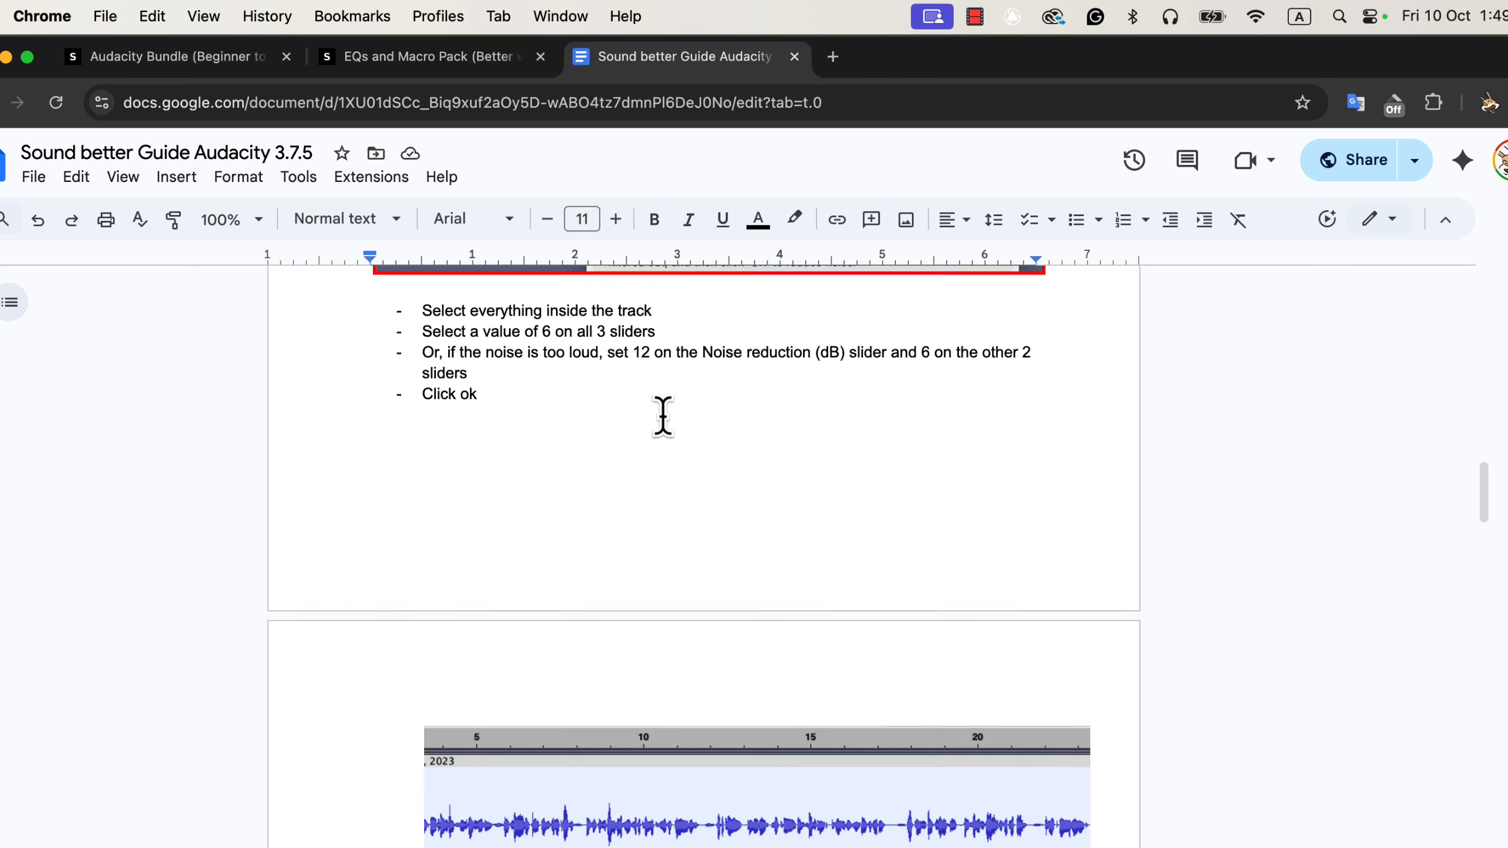
scroll(662, 416, down, 6)
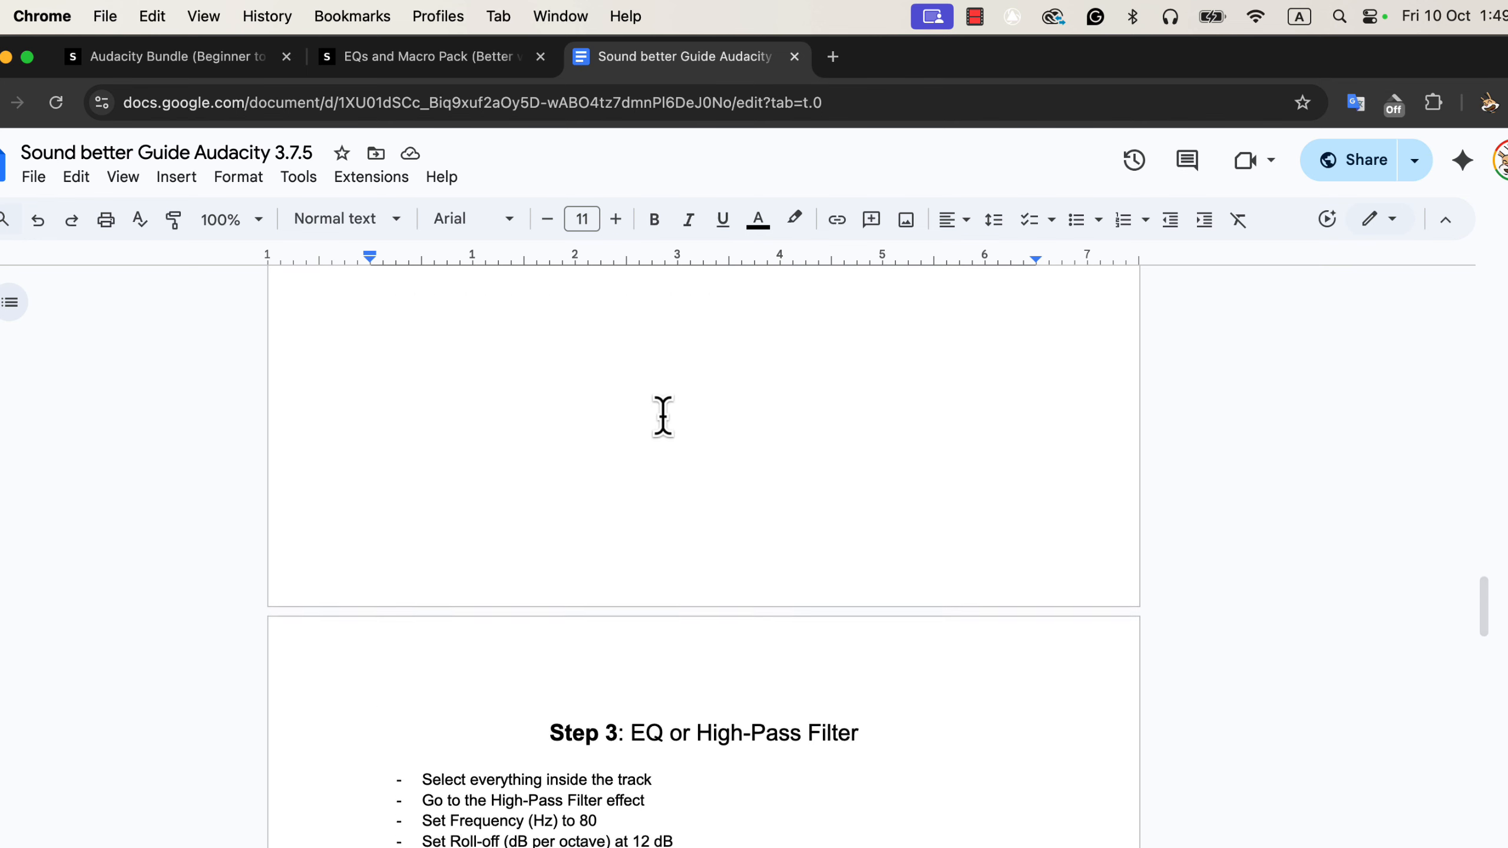
key(super+Tab)
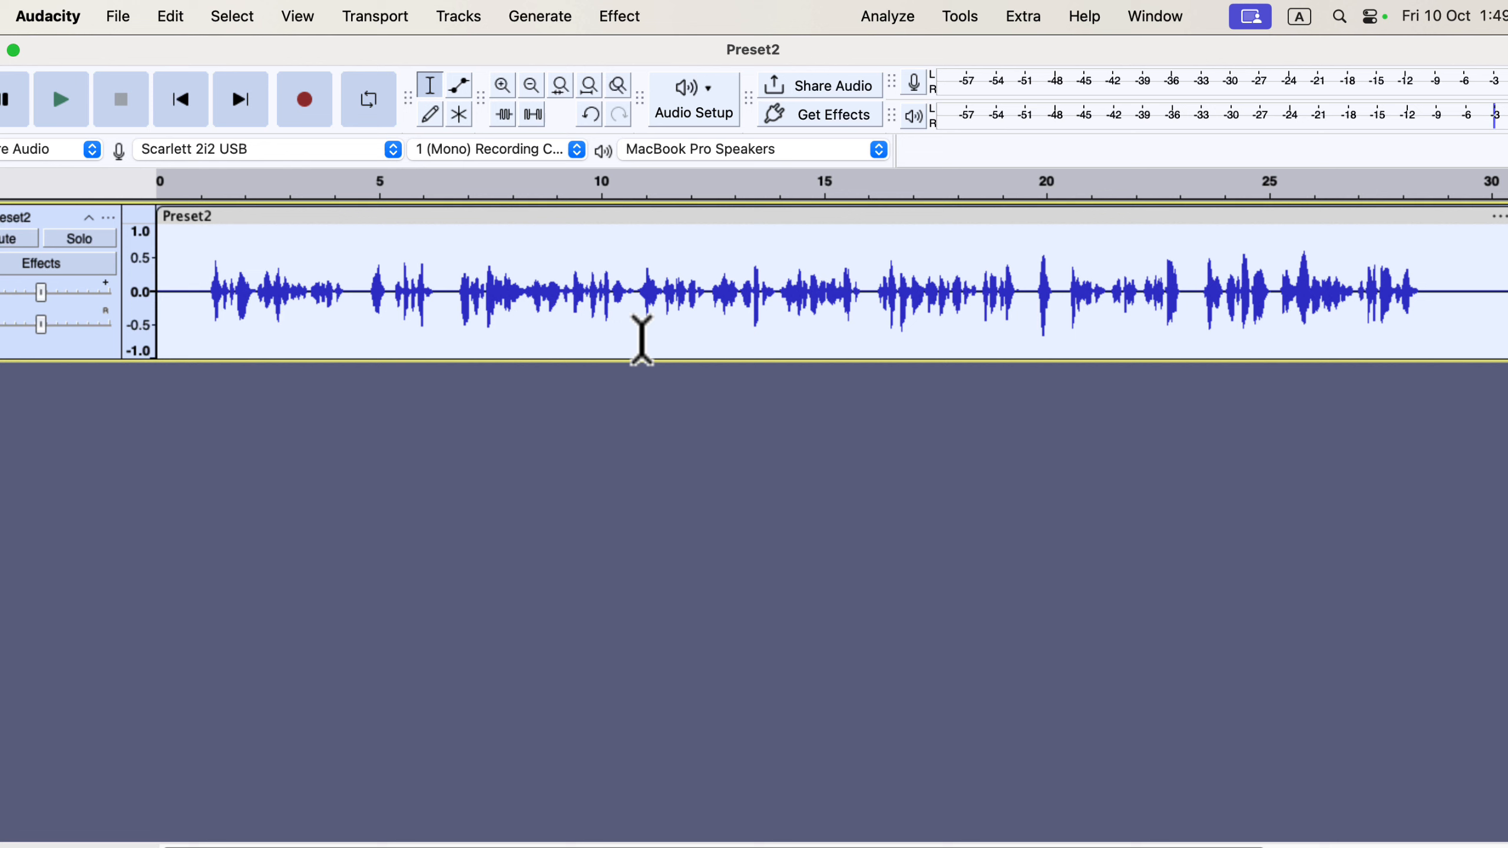
Step: Open Filter Curve EQ for the Preset2 track, reset it to Defaults, and load the Low rolloff for speech factory preset
click(611, 16)
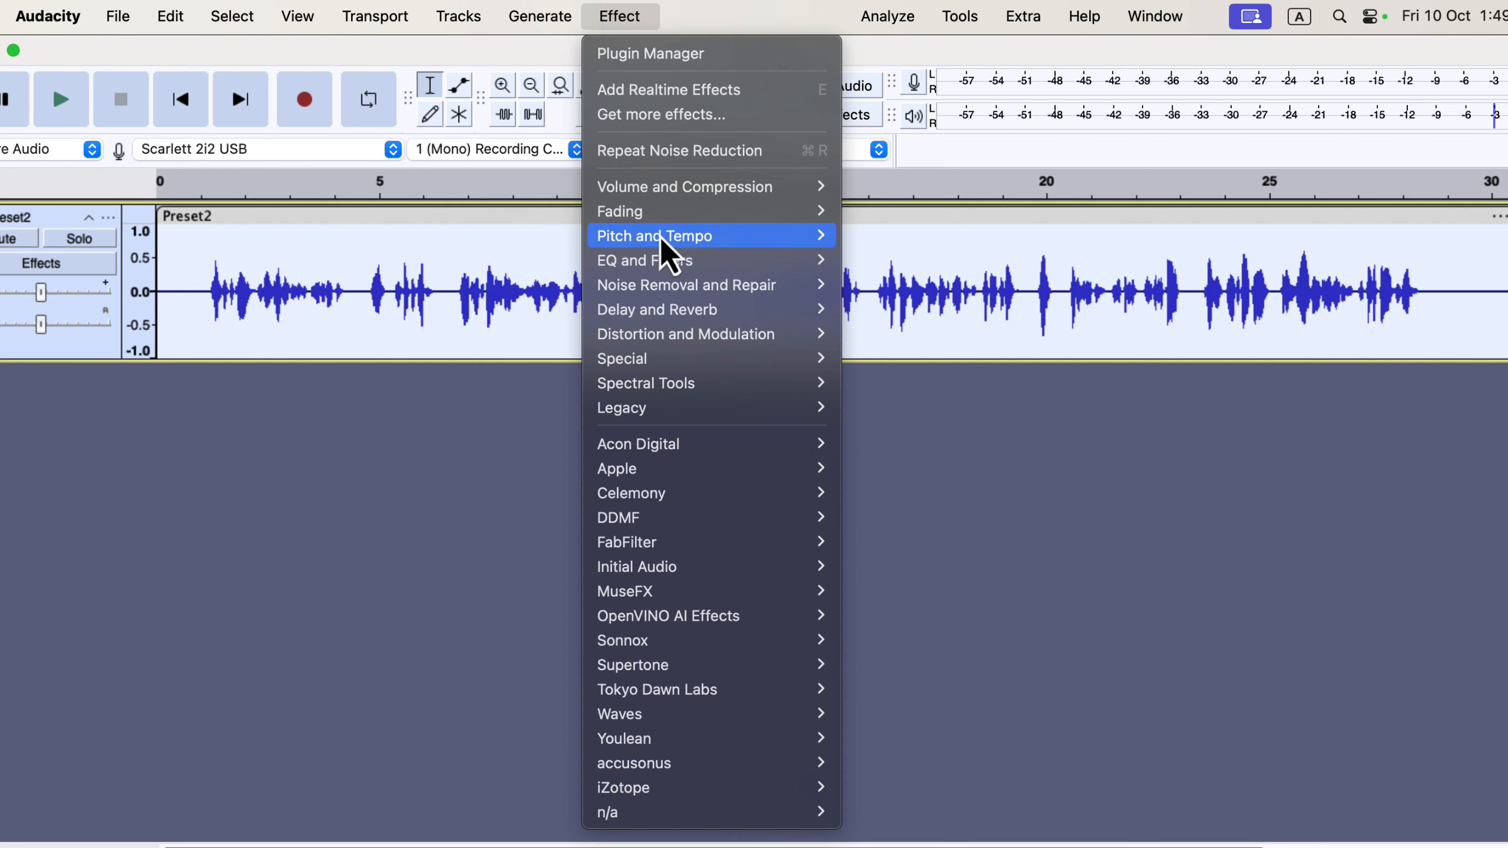
mouse_move(663, 264)
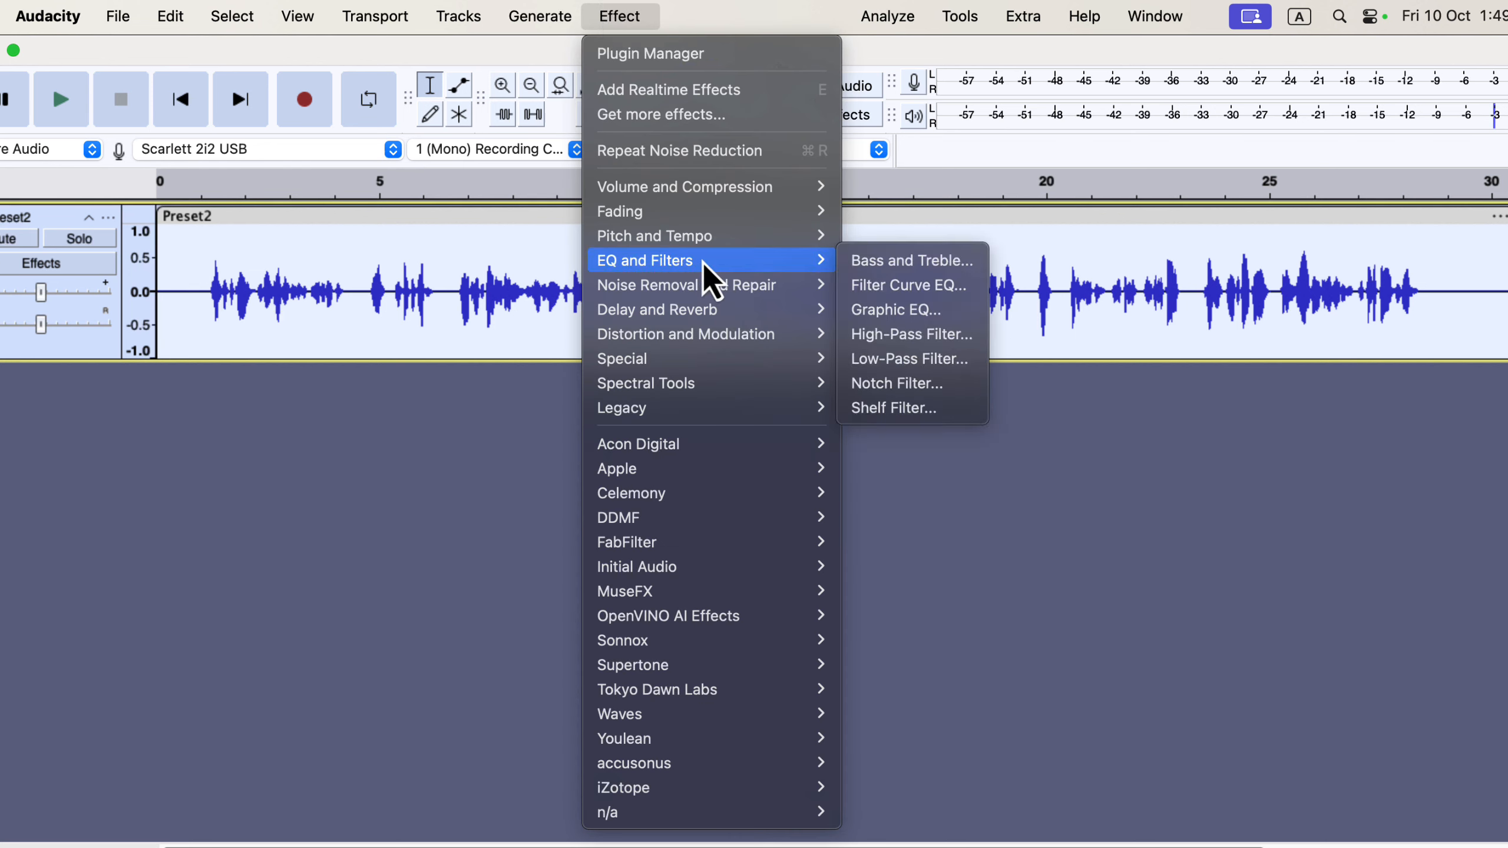
click(957, 294)
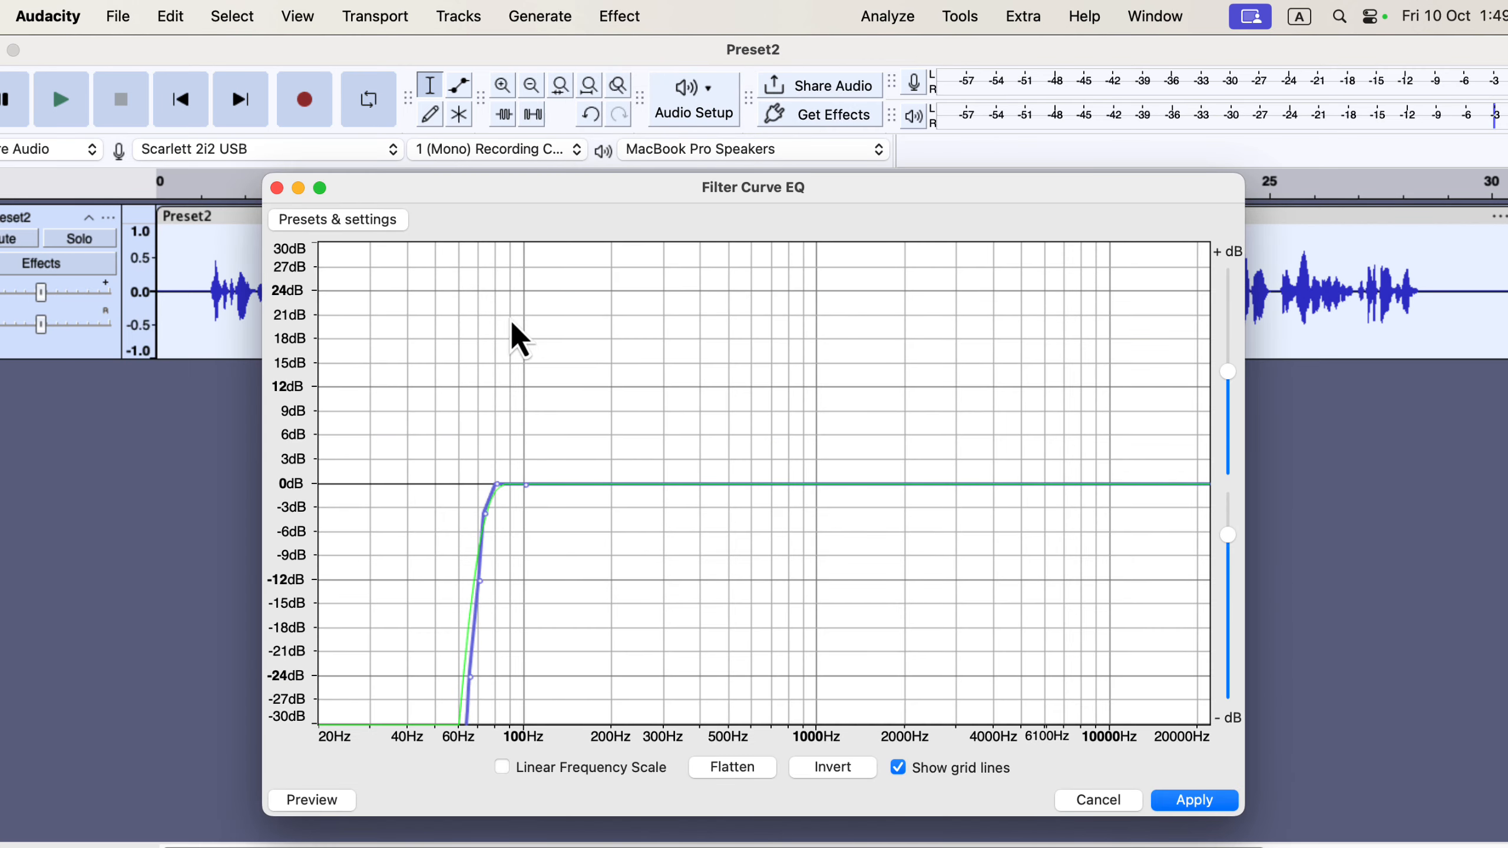
click(383, 224)
mouse_move(403, 333)
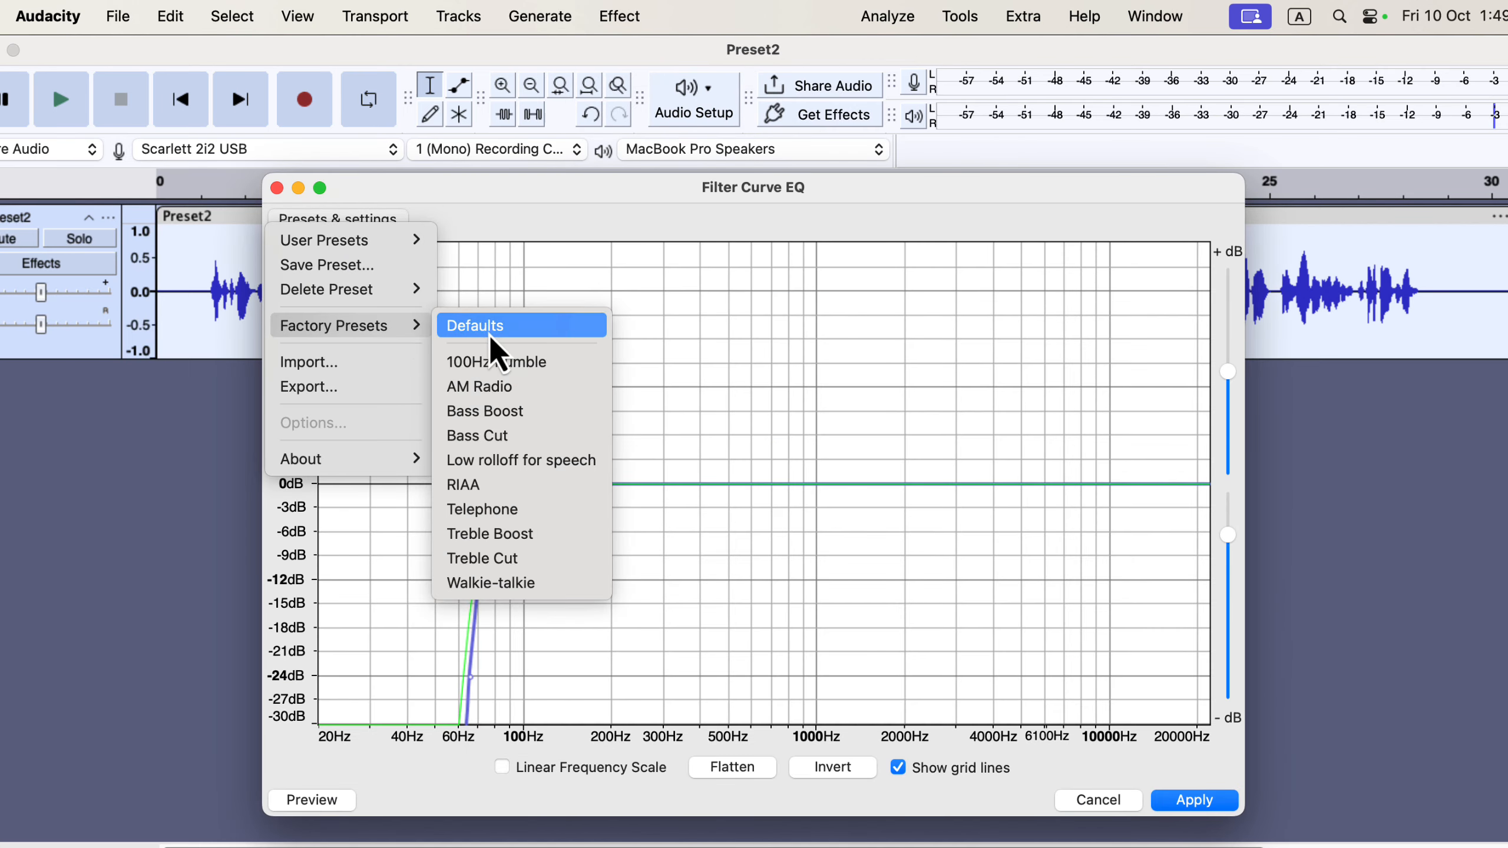
click(493, 326)
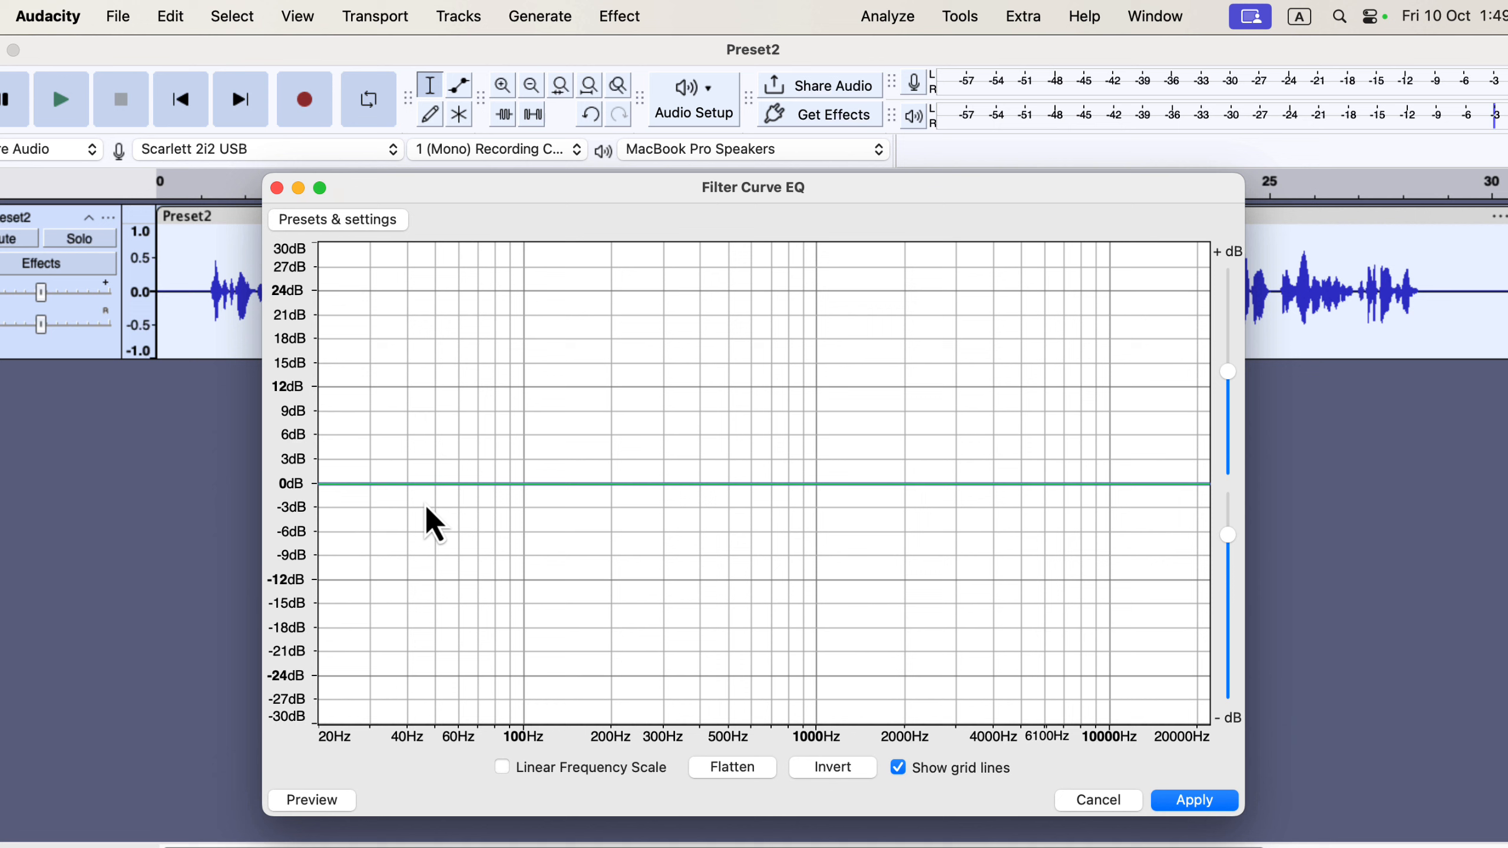
click(322, 224)
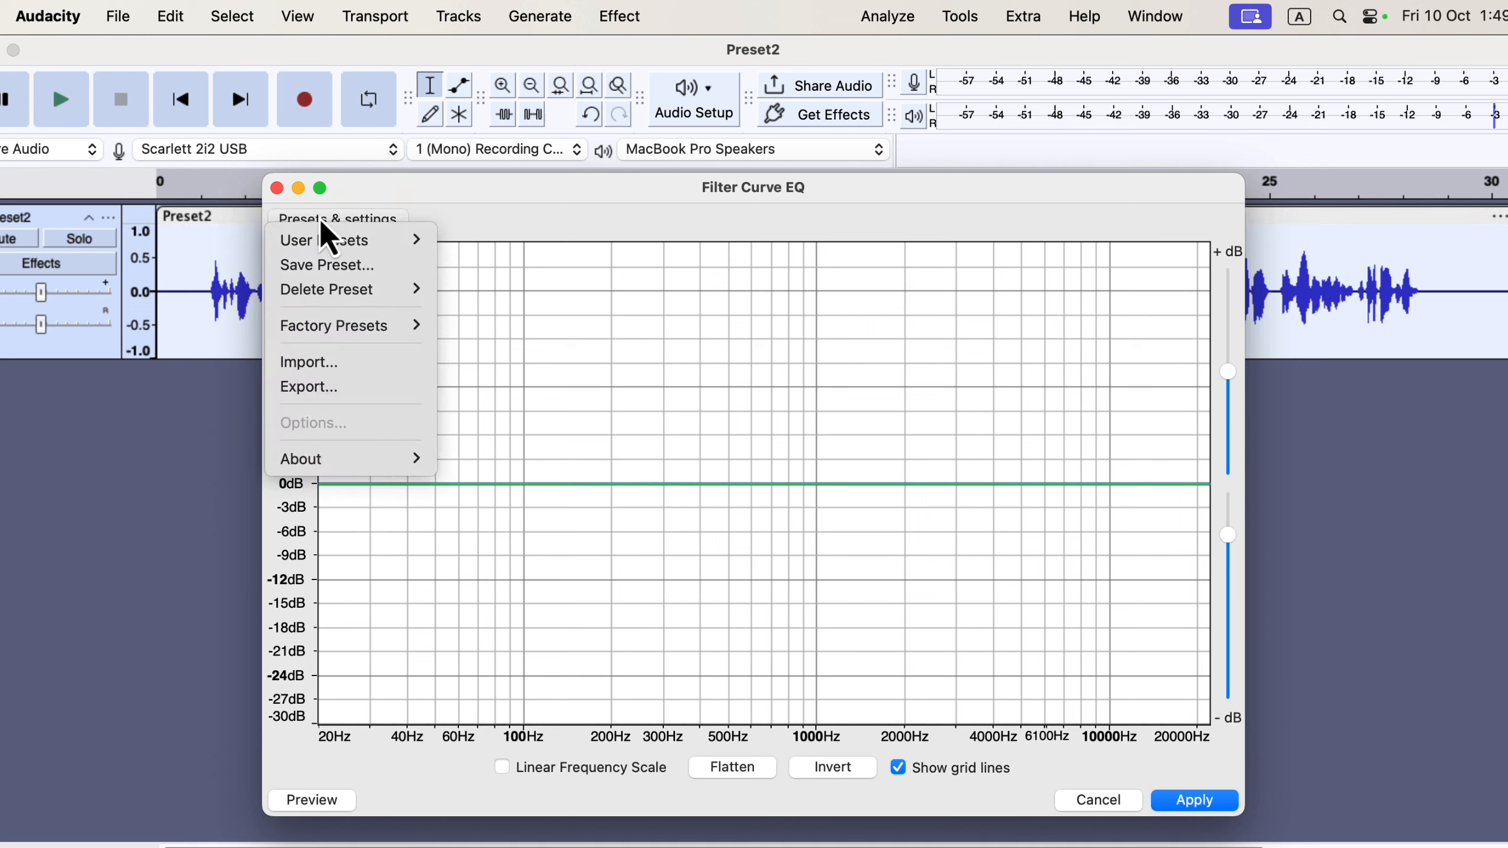
mouse_move(345, 337)
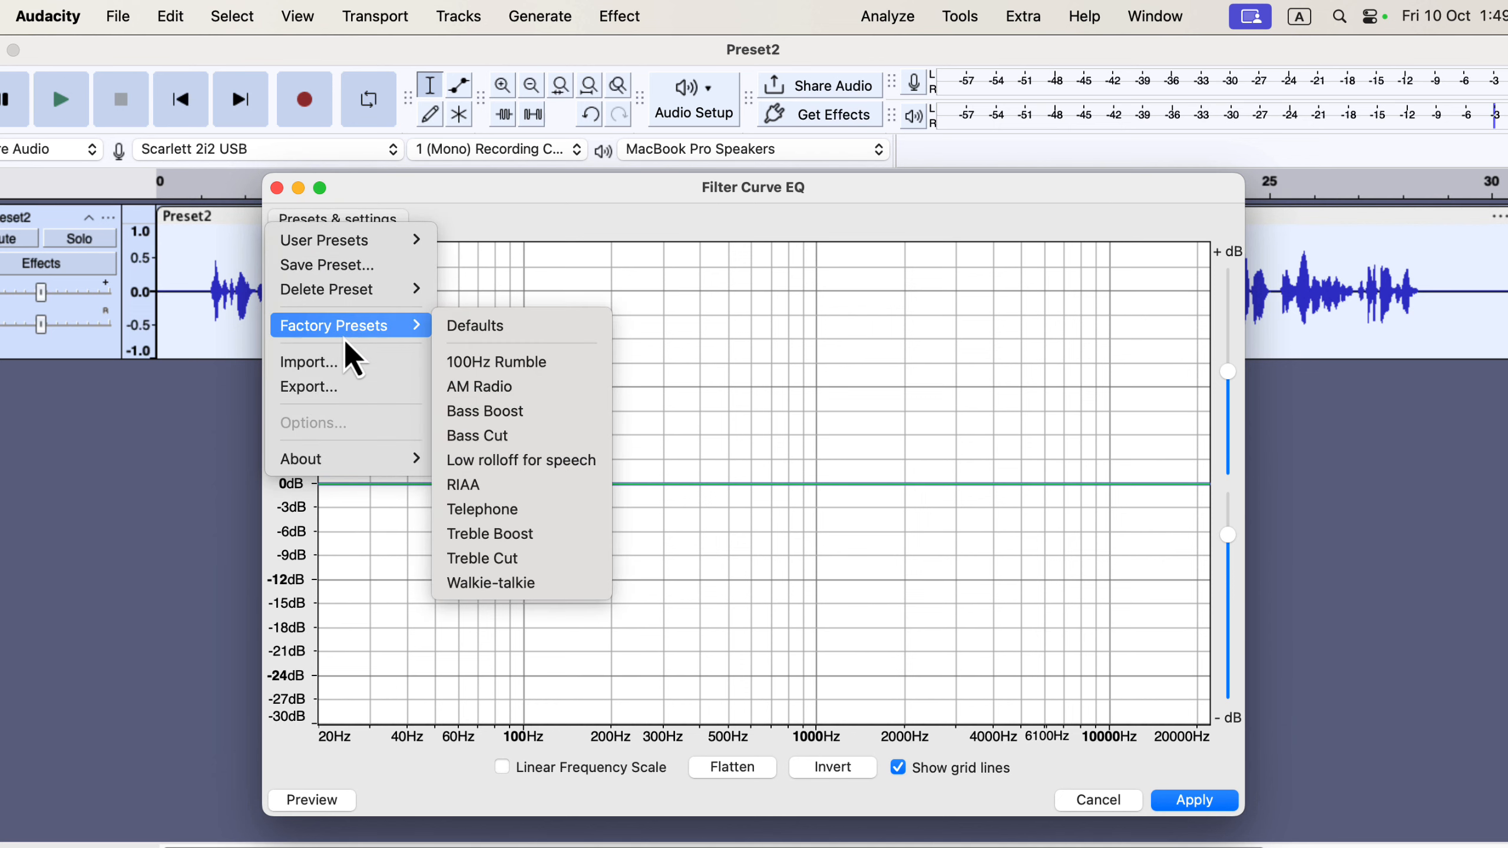
click(580, 464)
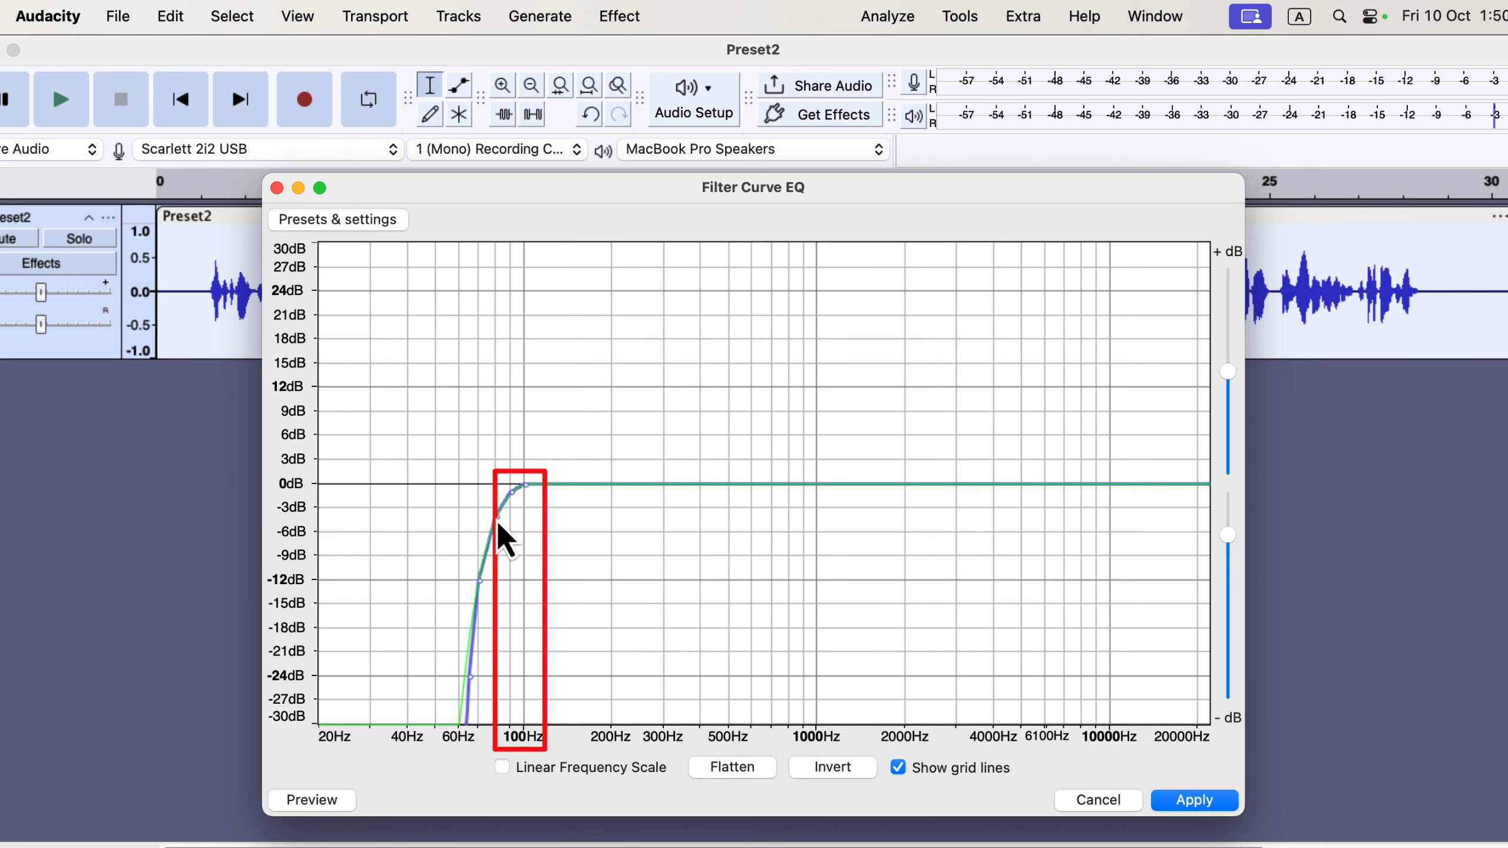
Step: Steepen the low rolloff by raising the point near 80 Hz to 0 dB and placing one at about 74 Hz, -4 dB
mouse_move(497, 517)
mouse_down()
mouse_move(479, 514)
mouse_move(494, 486)
mouse_up()
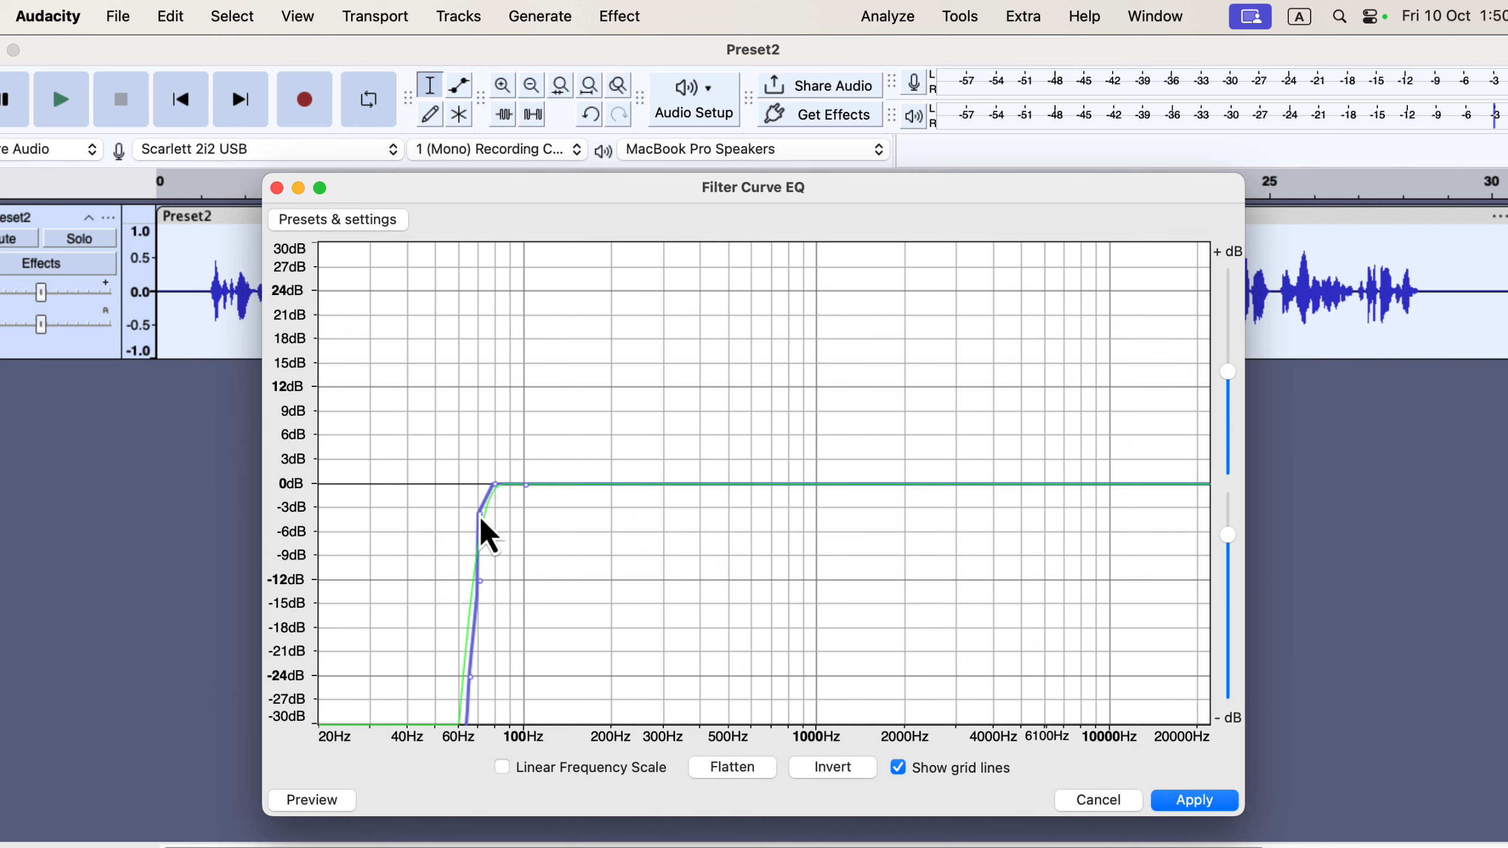
drag(478, 513, 484, 516)
Step: Try a high-frequency boost of about 3 dB near 8500 Hz on the EQ curve, and remove the added points
click(1010, 481)
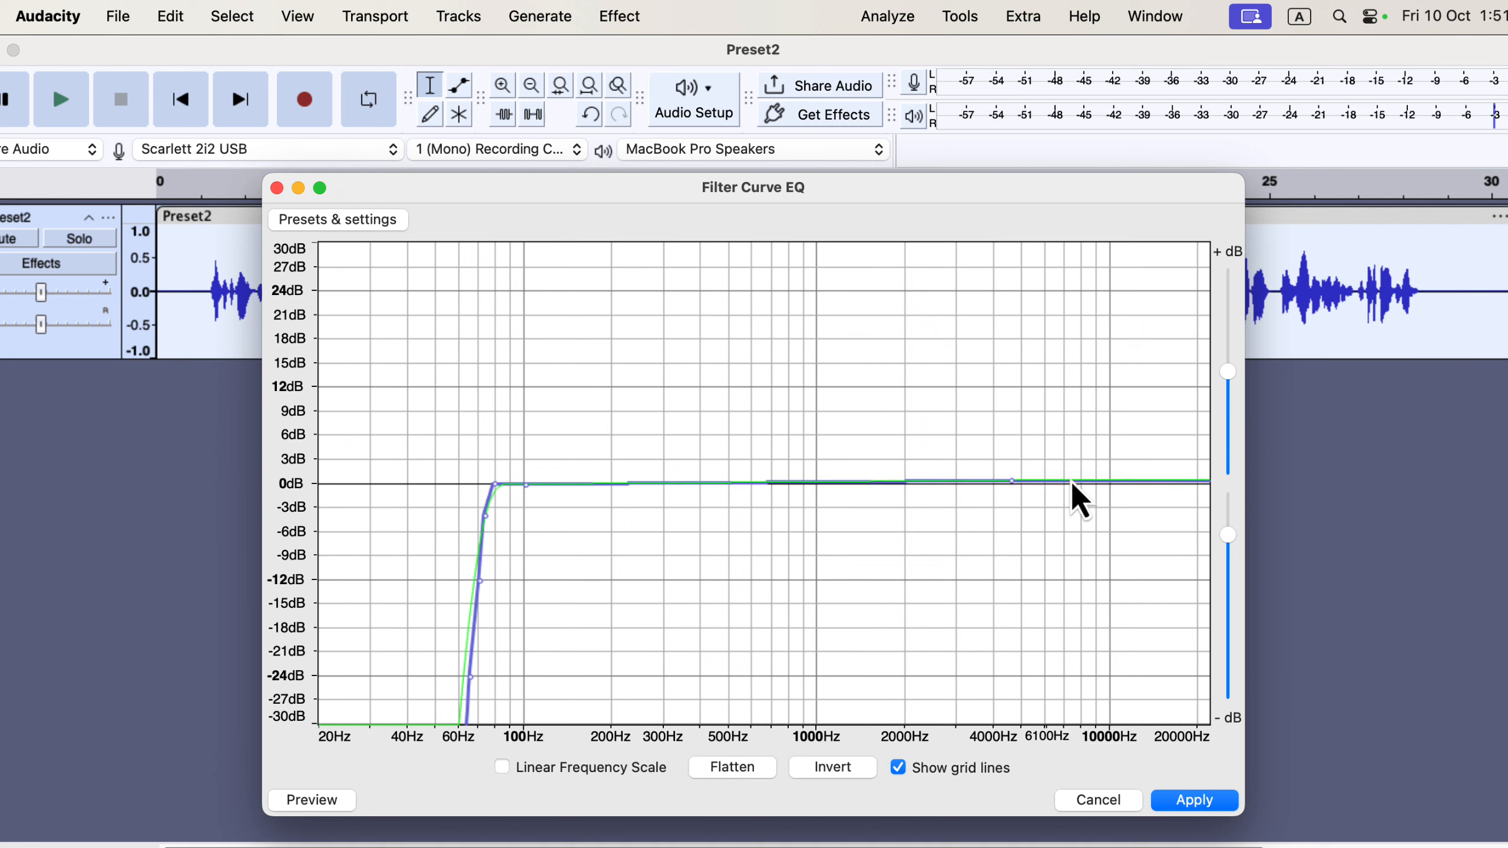
drag(1088, 484, 1088, 456)
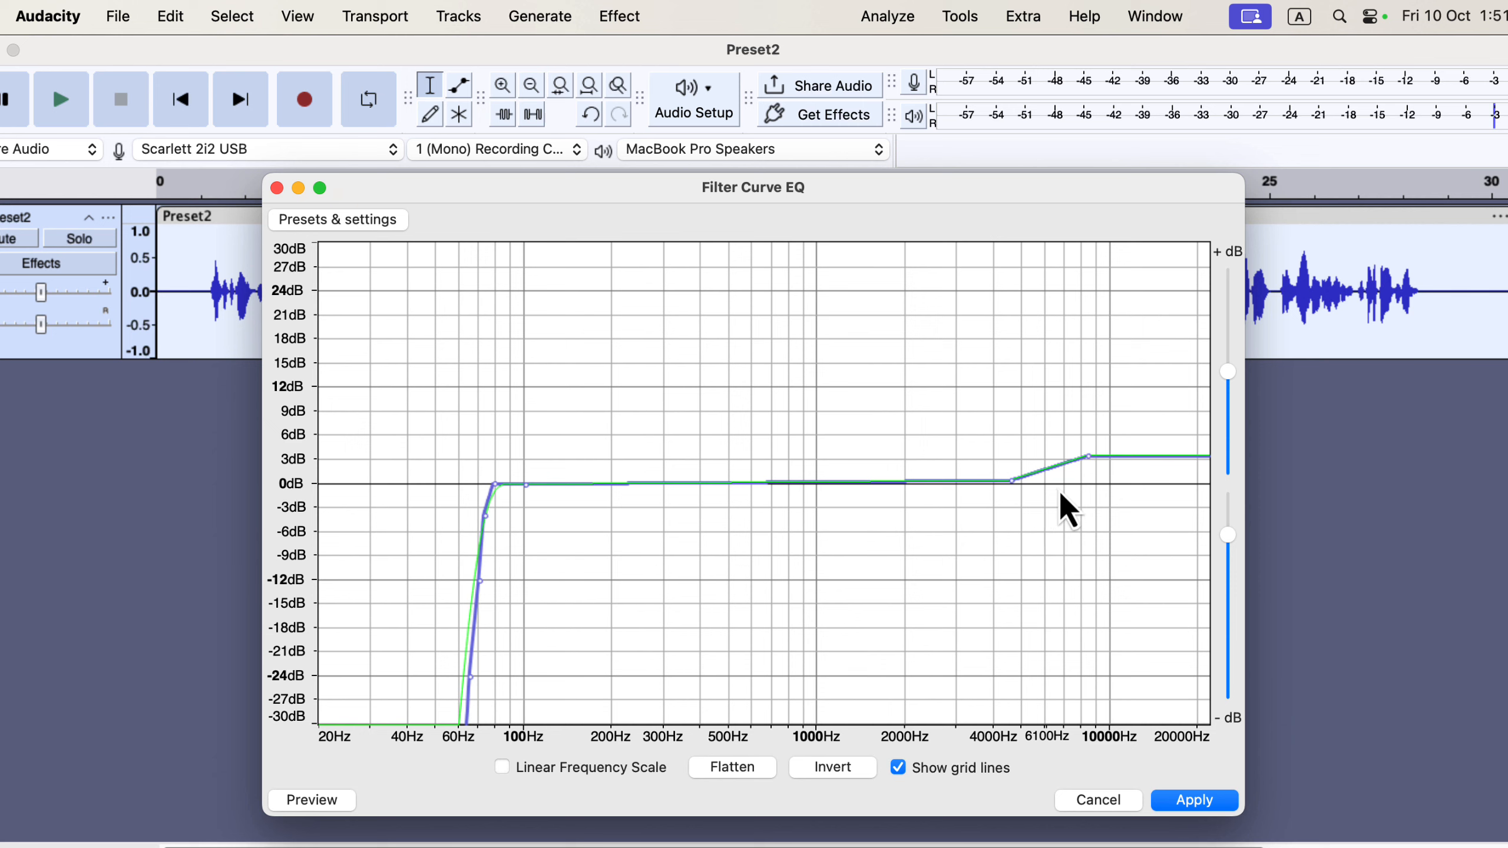
drag(1089, 458, 1427, 479)
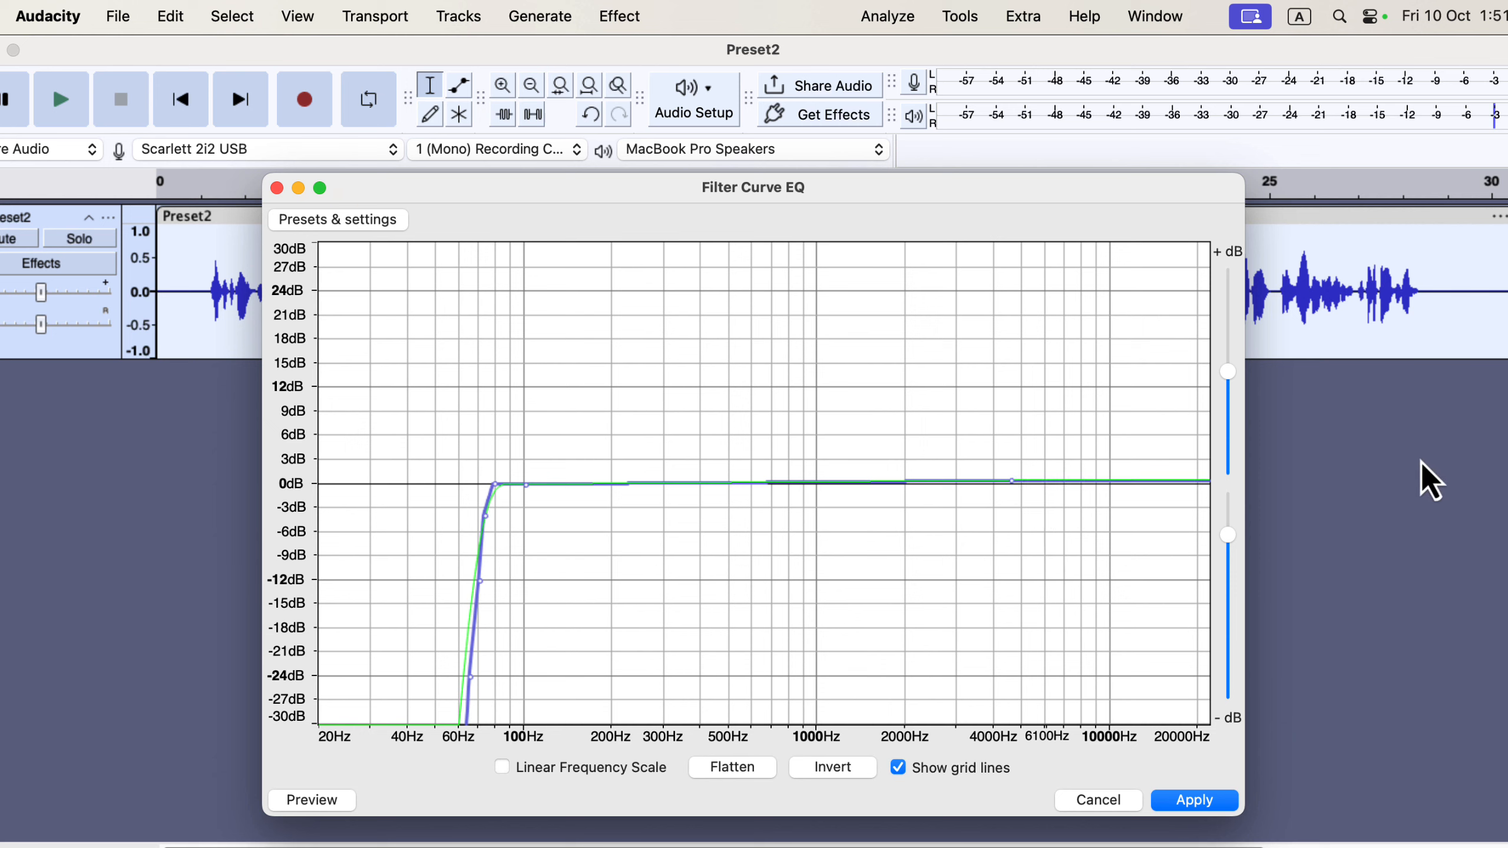
drag(1013, 484, 1061, 490)
drag(1183, 491, 1182, 485)
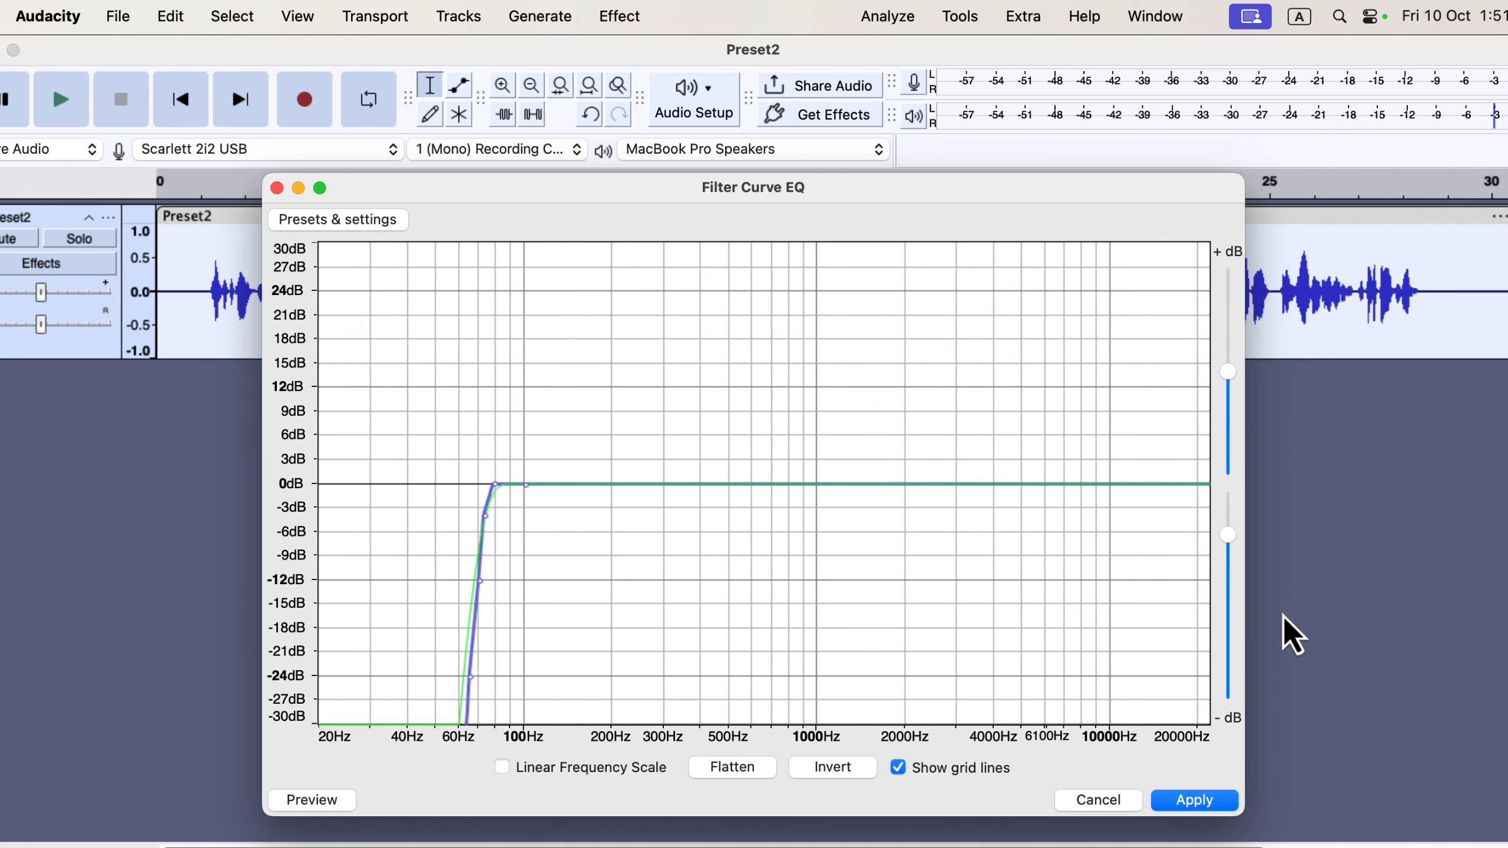
Step: Apply the Filter Curve EQ with the adjusted low rolloff to the Preset2 track
click(1205, 800)
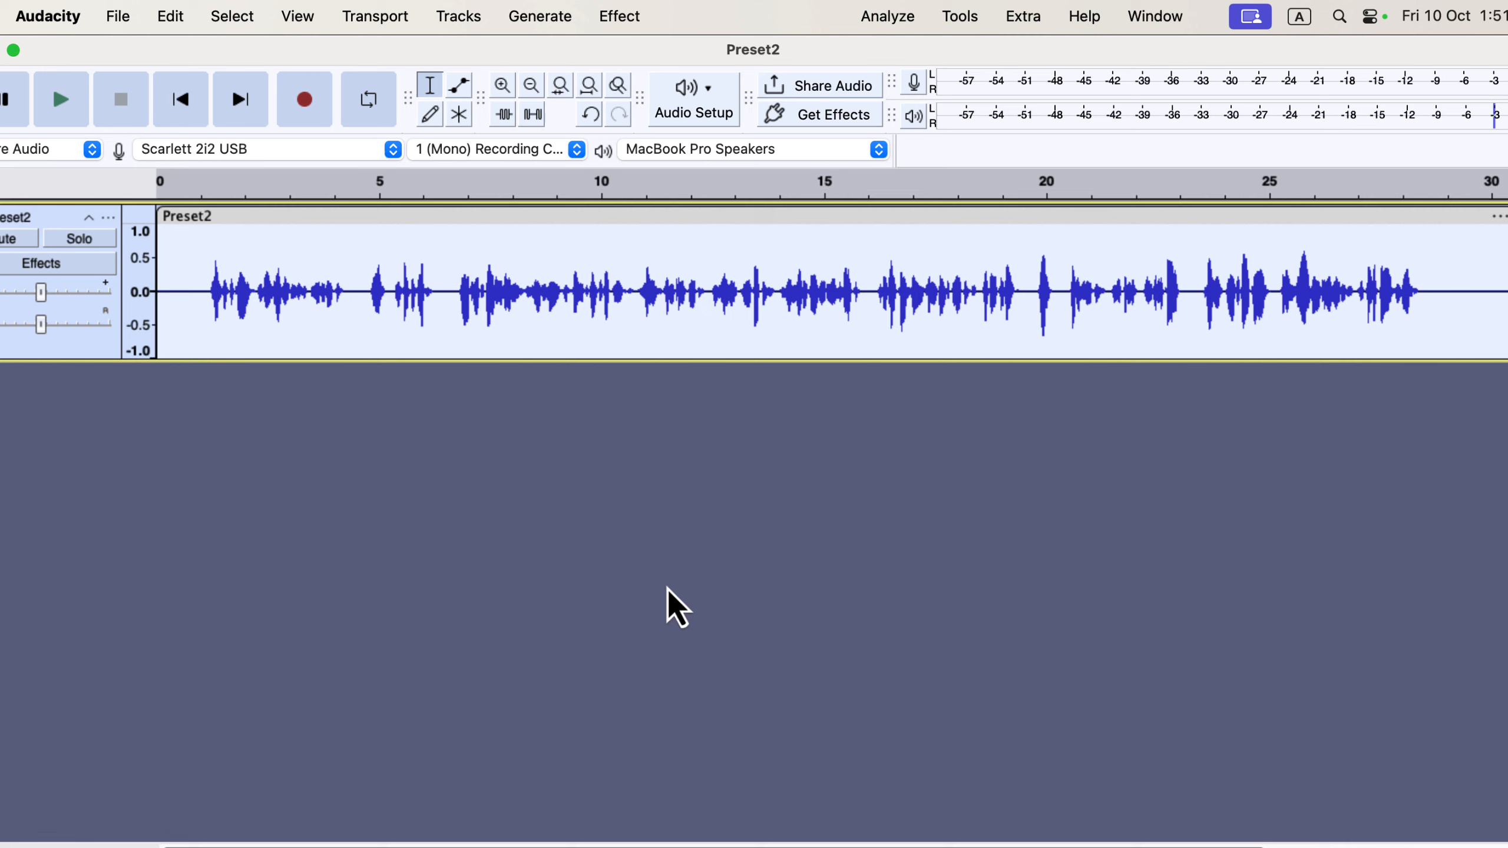
Step: Open the Compressor for the Preset2 track and load the Lead Vocals factory preset
click(619, 16)
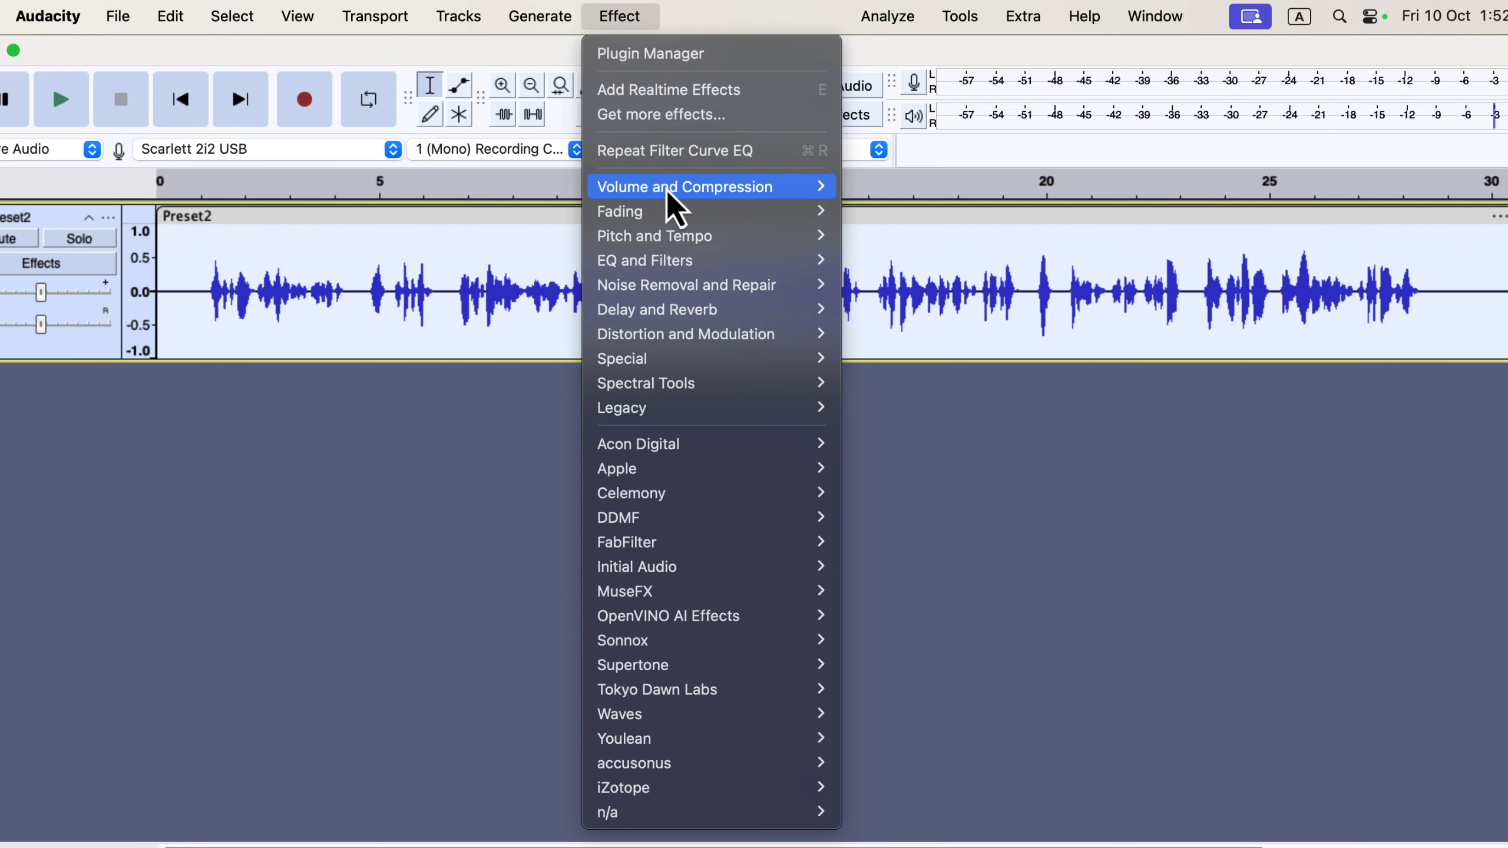
mouse_move(668, 191)
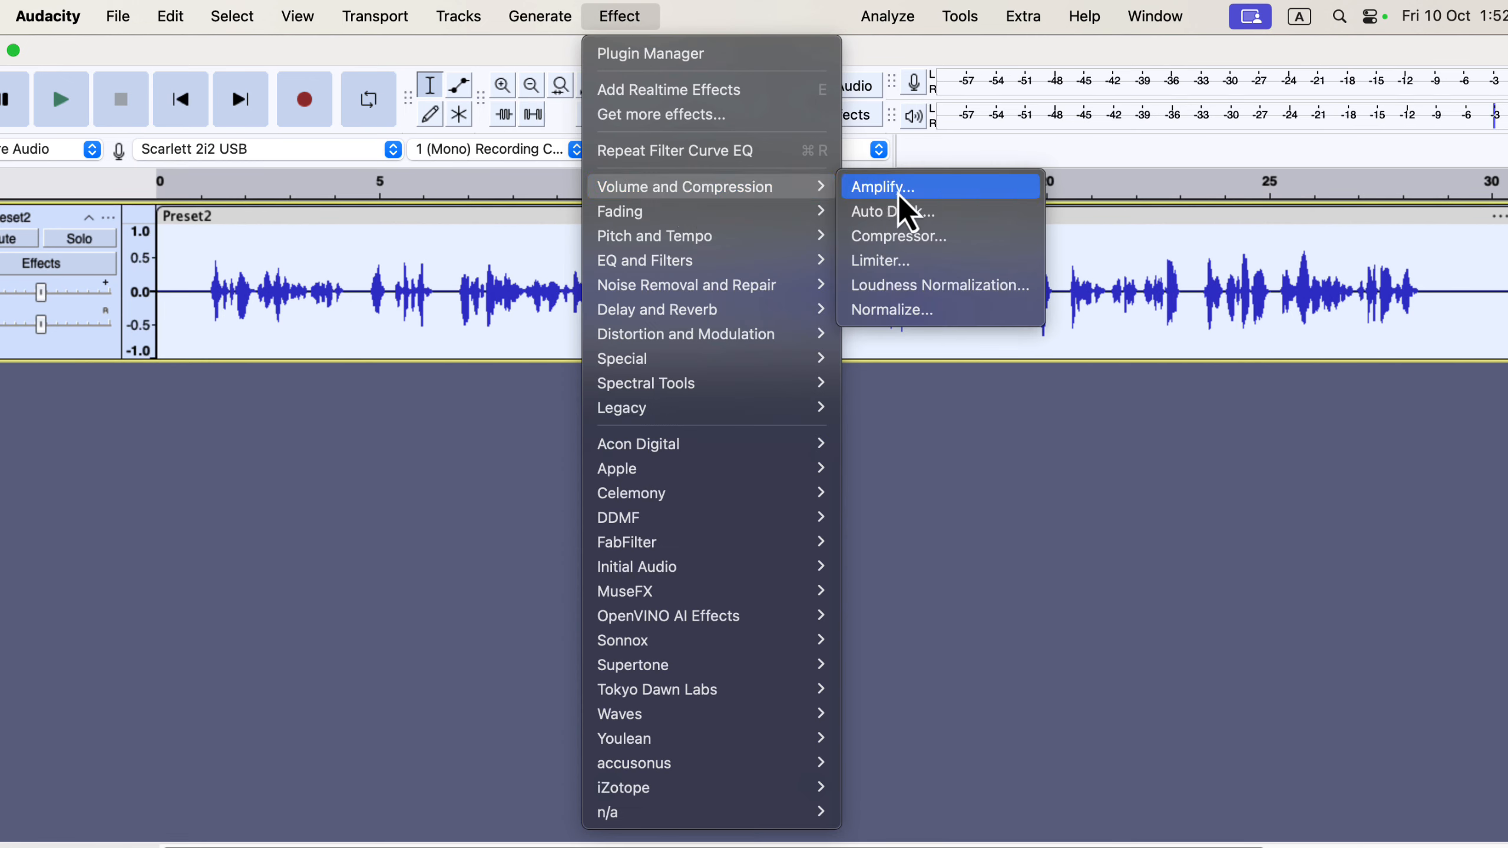
click(962, 241)
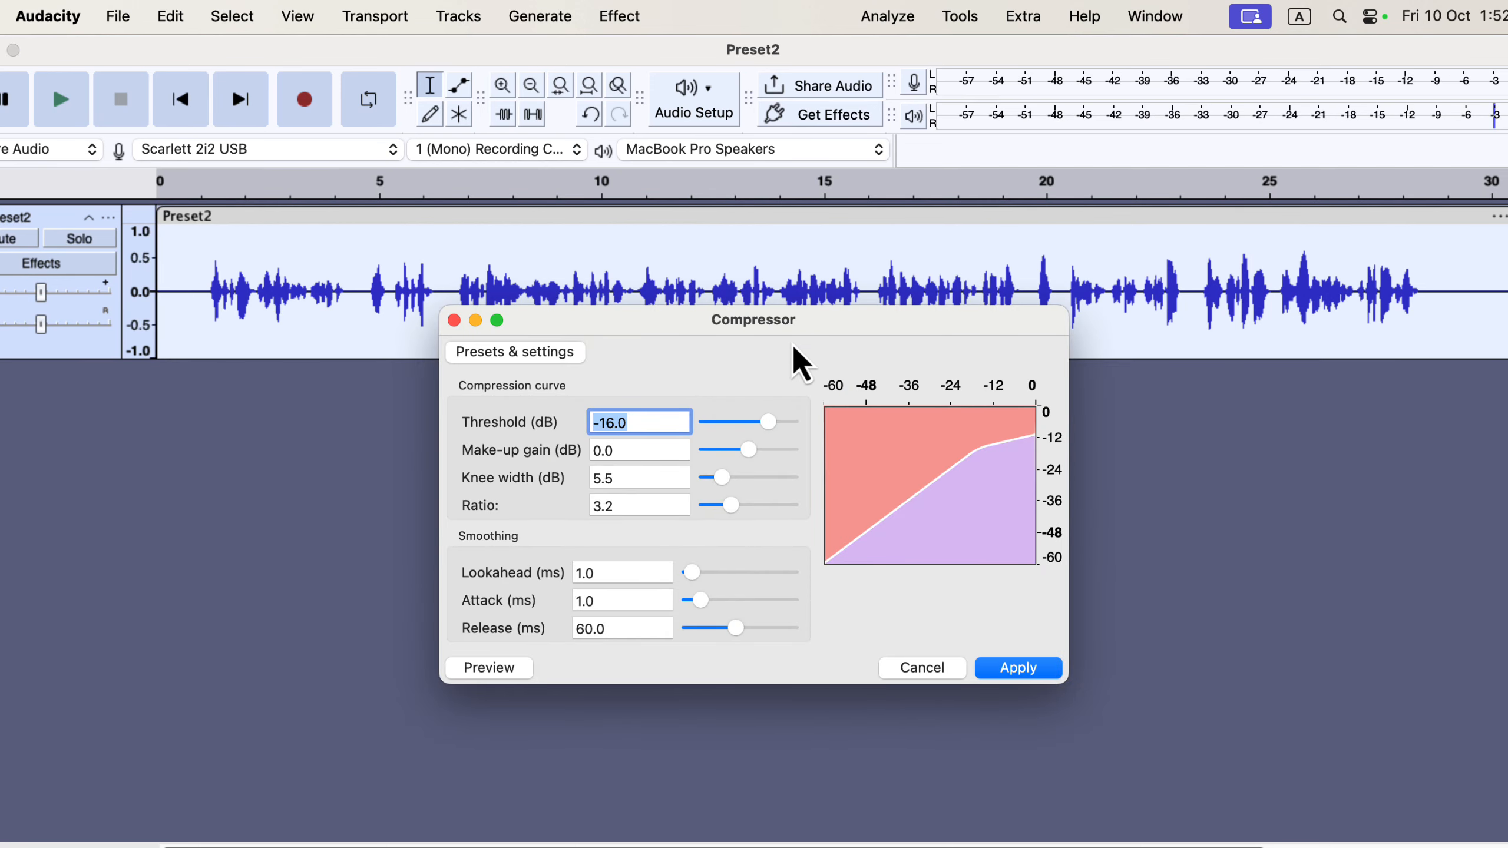
drag(789, 324, 788, 381)
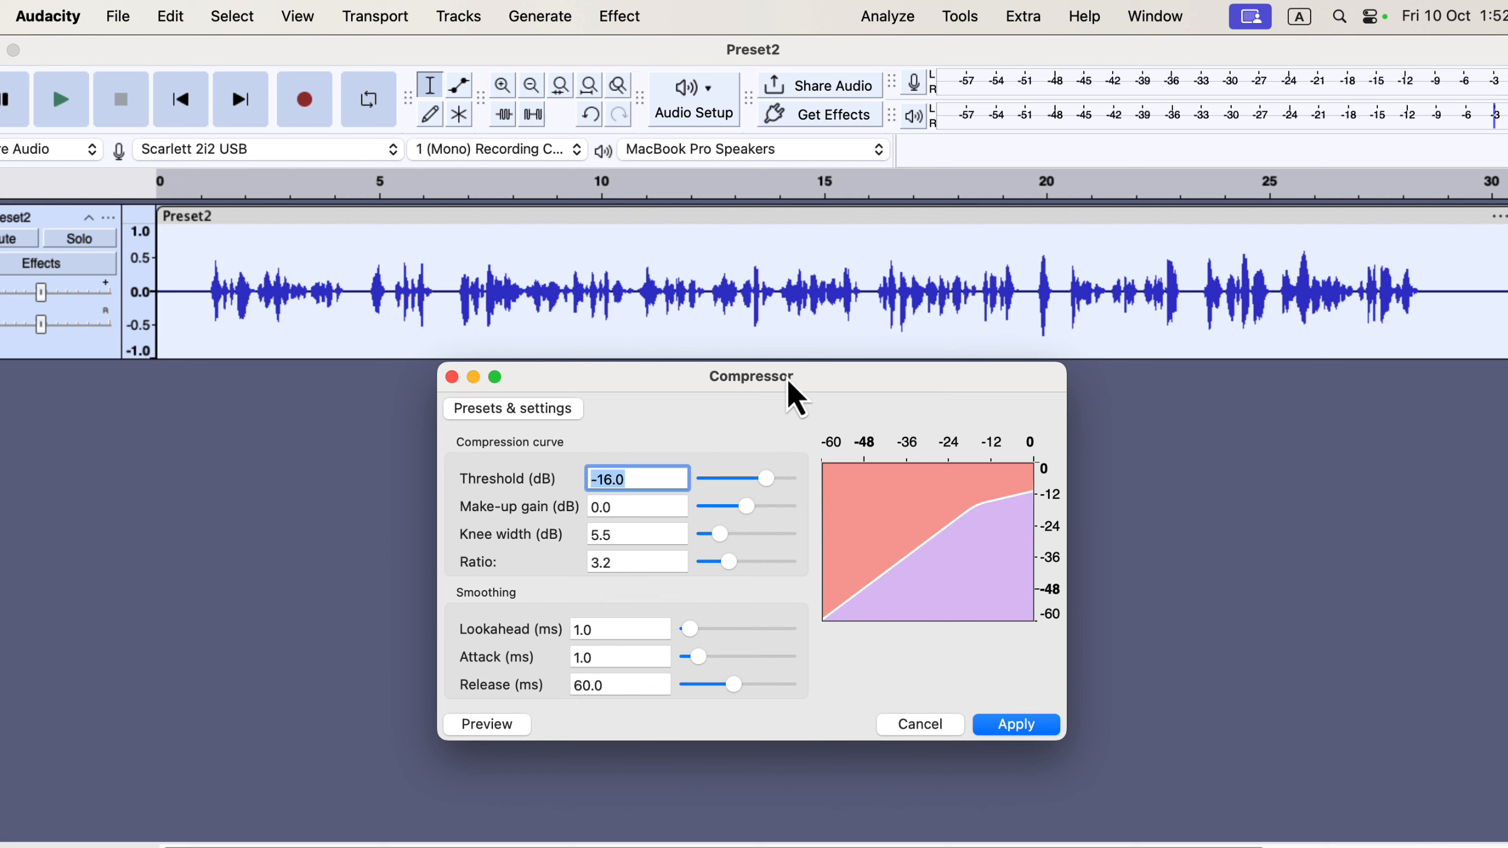
click(532, 409)
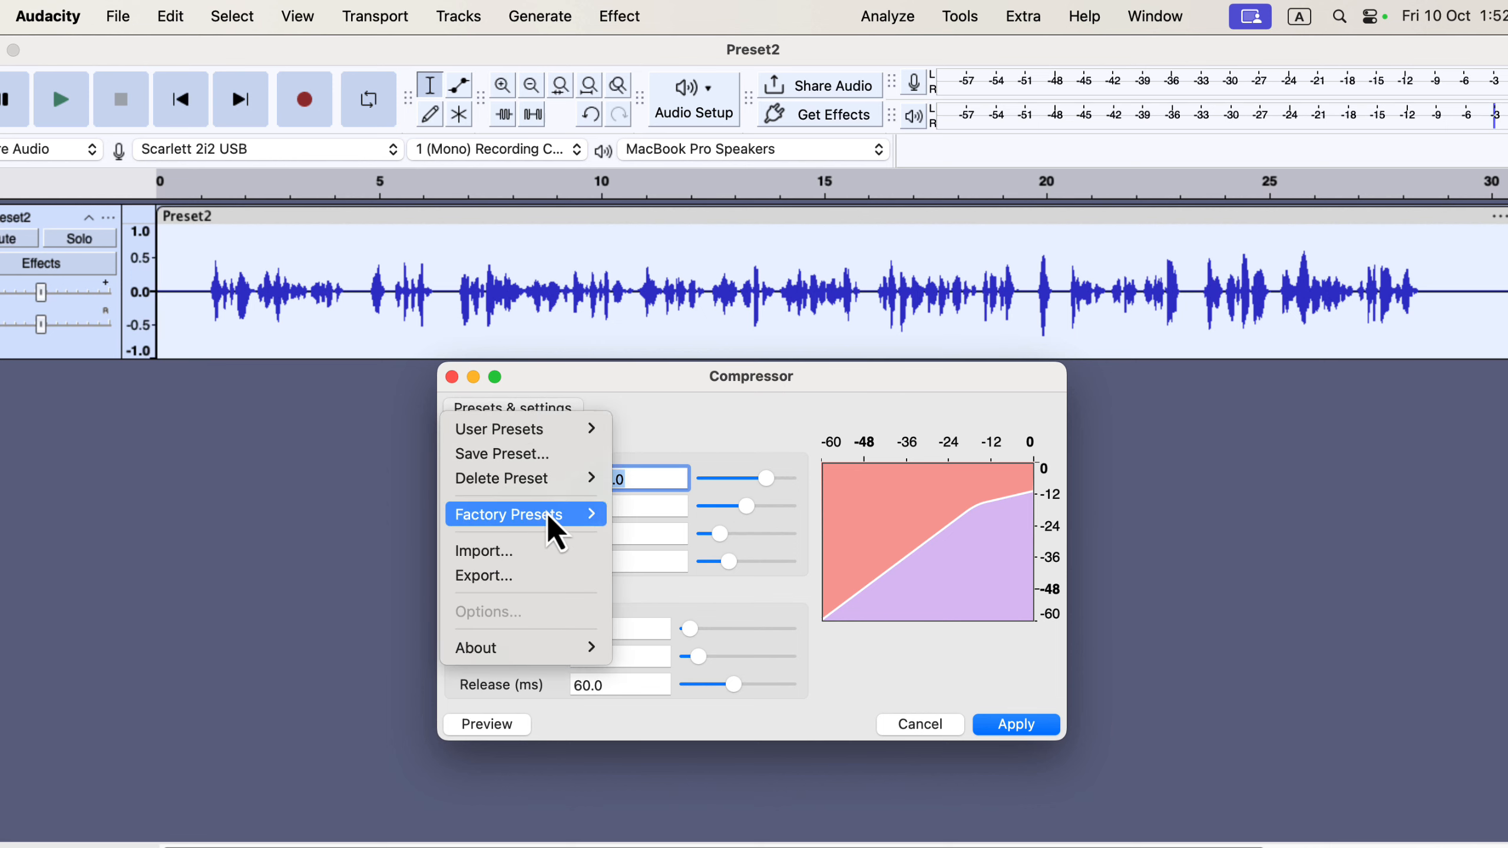
mouse_move(547, 514)
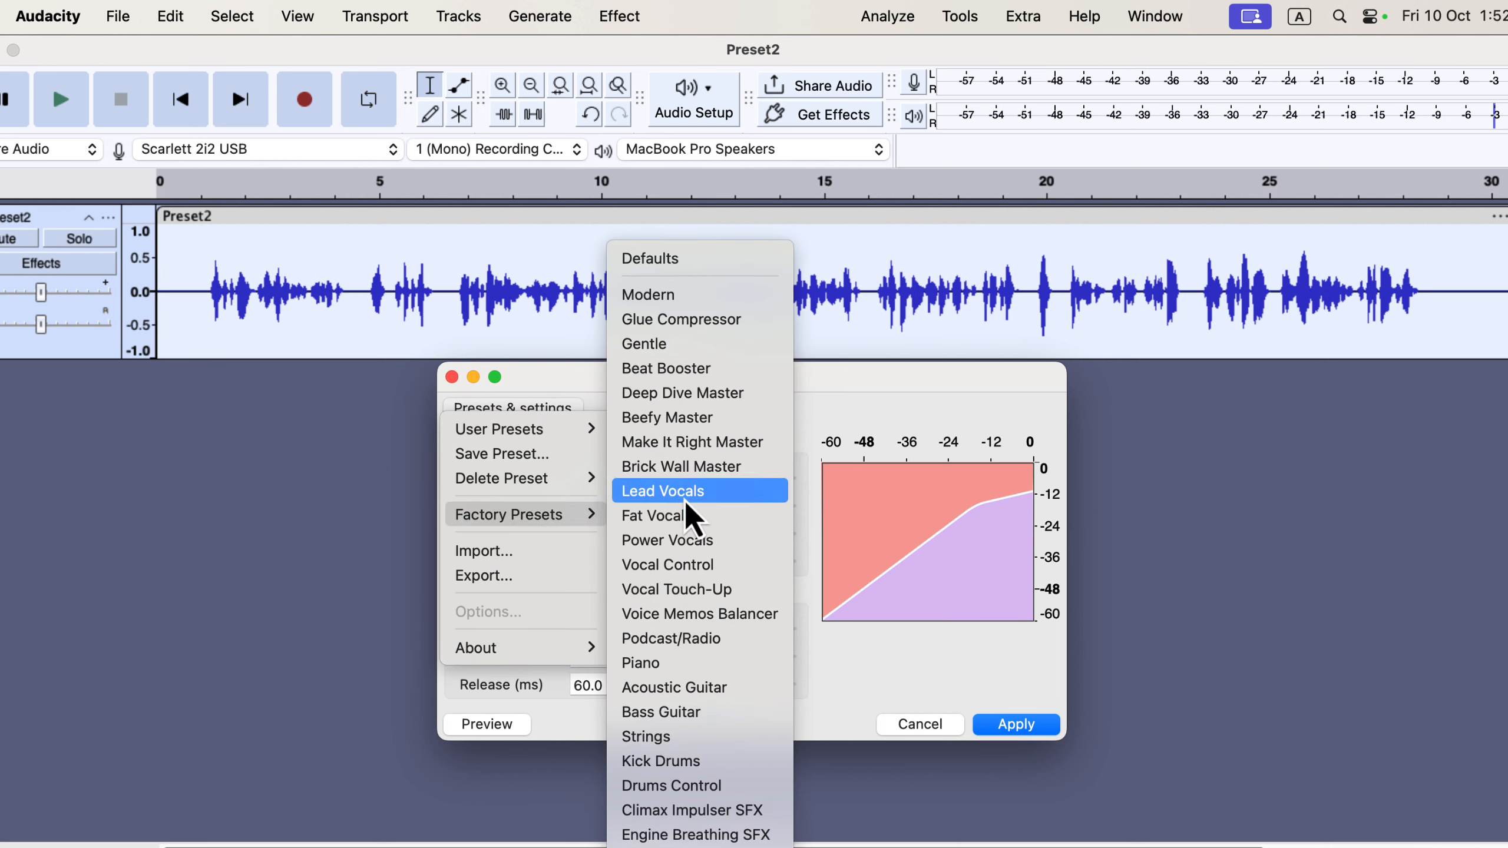
click(747, 495)
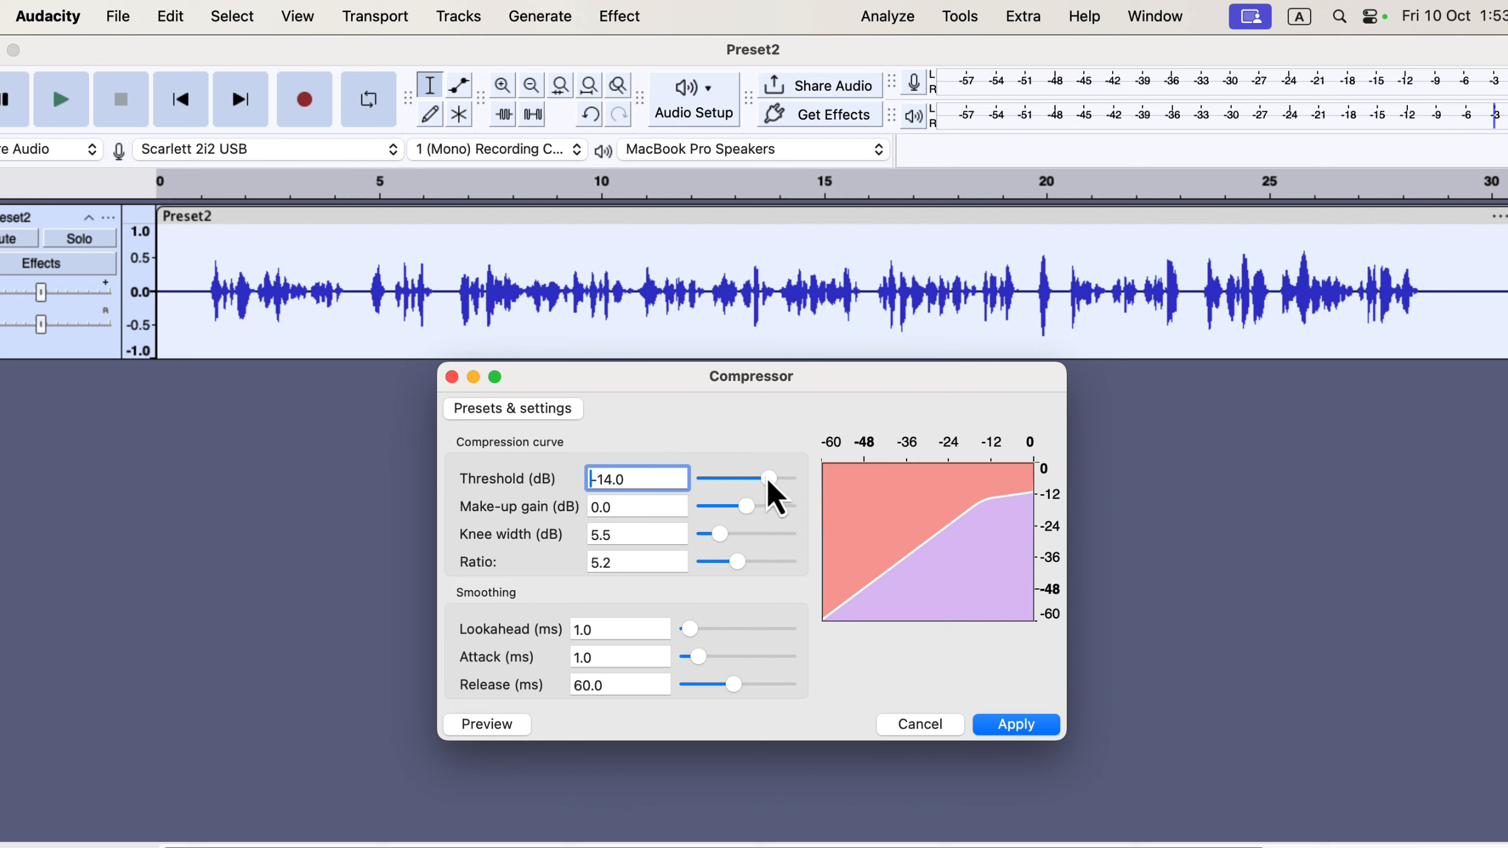
Step: Set the Compressor threshold to -15.0 dB and the ratio to 2.7, and apply it to the Preset2 track
drag(767, 478, 751, 478)
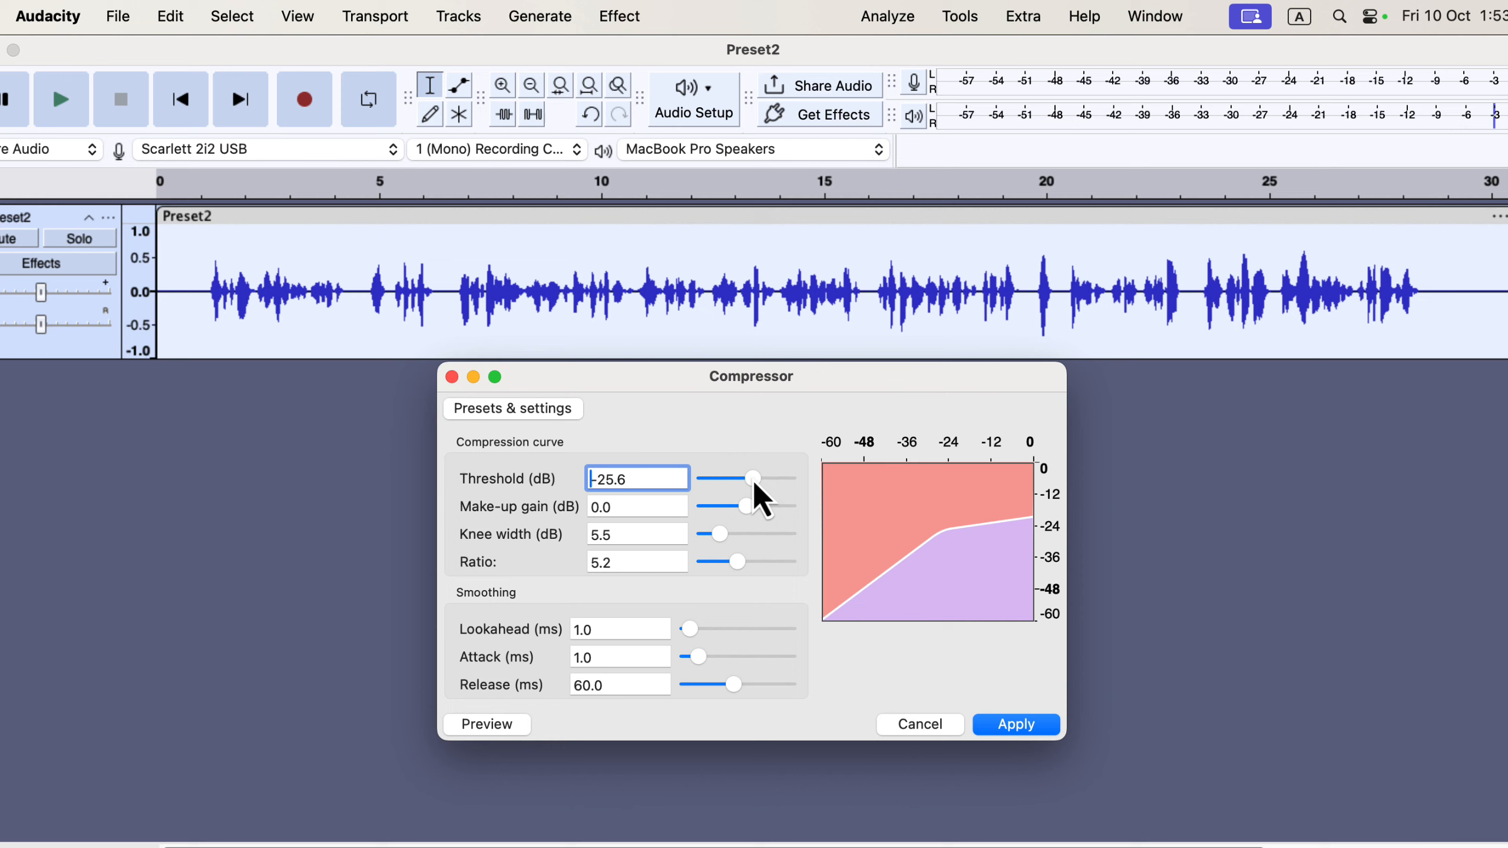
drag(752, 479, 768, 480)
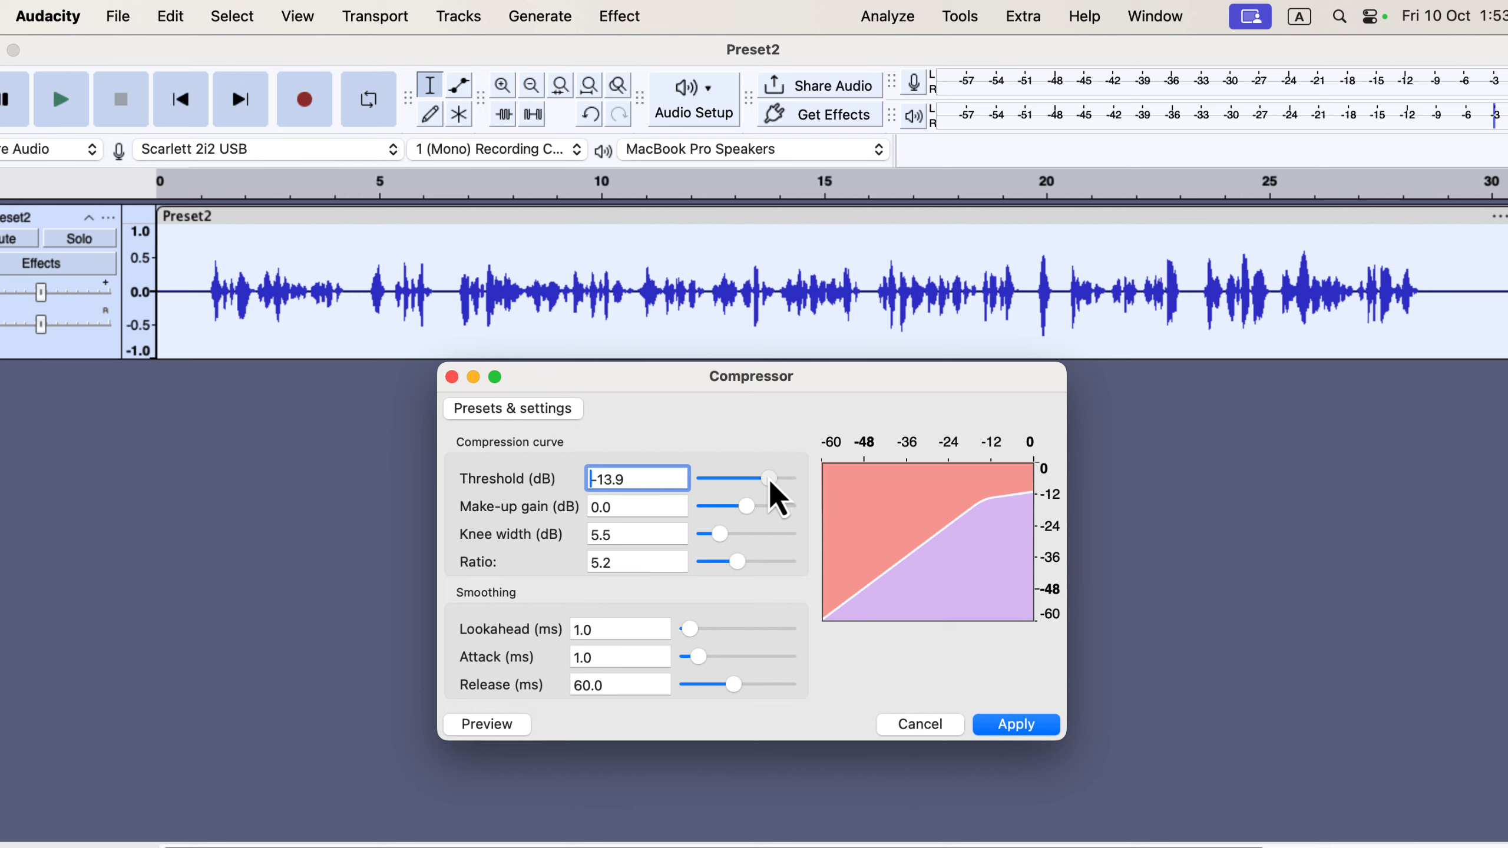
drag(768, 477, 761, 477)
drag(761, 479, 766, 476)
drag(742, 565, 721, 564)
mouse_move(720, 562)
mouse_down()
mouse_move(798, 565)
mouse_move(722, 561)
mouse_up()
drag(721, 565, 728, 562)
drag(724, 565, 724, 564)
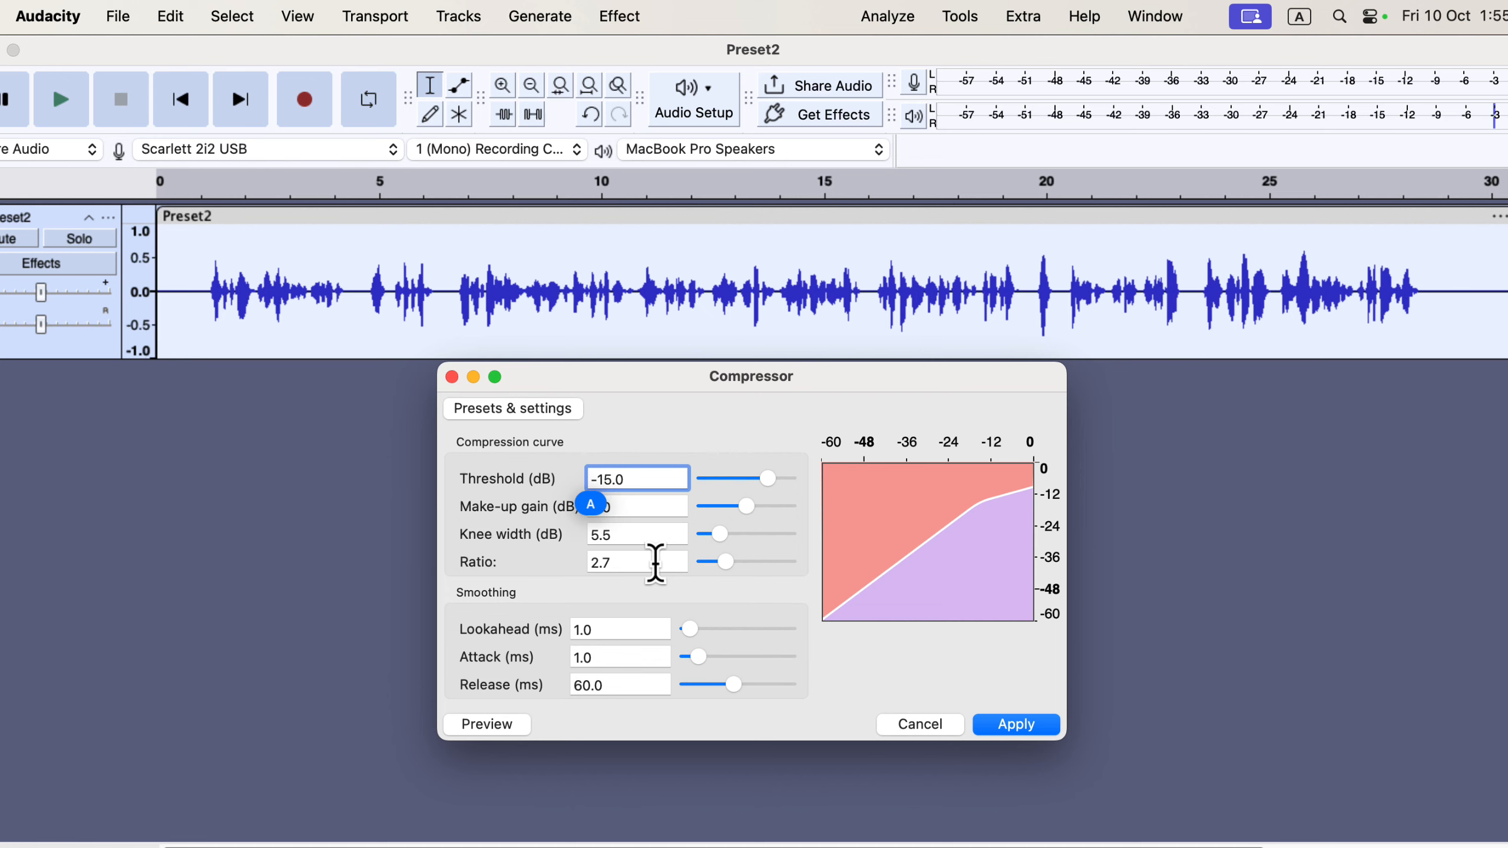
click(1011, 731)
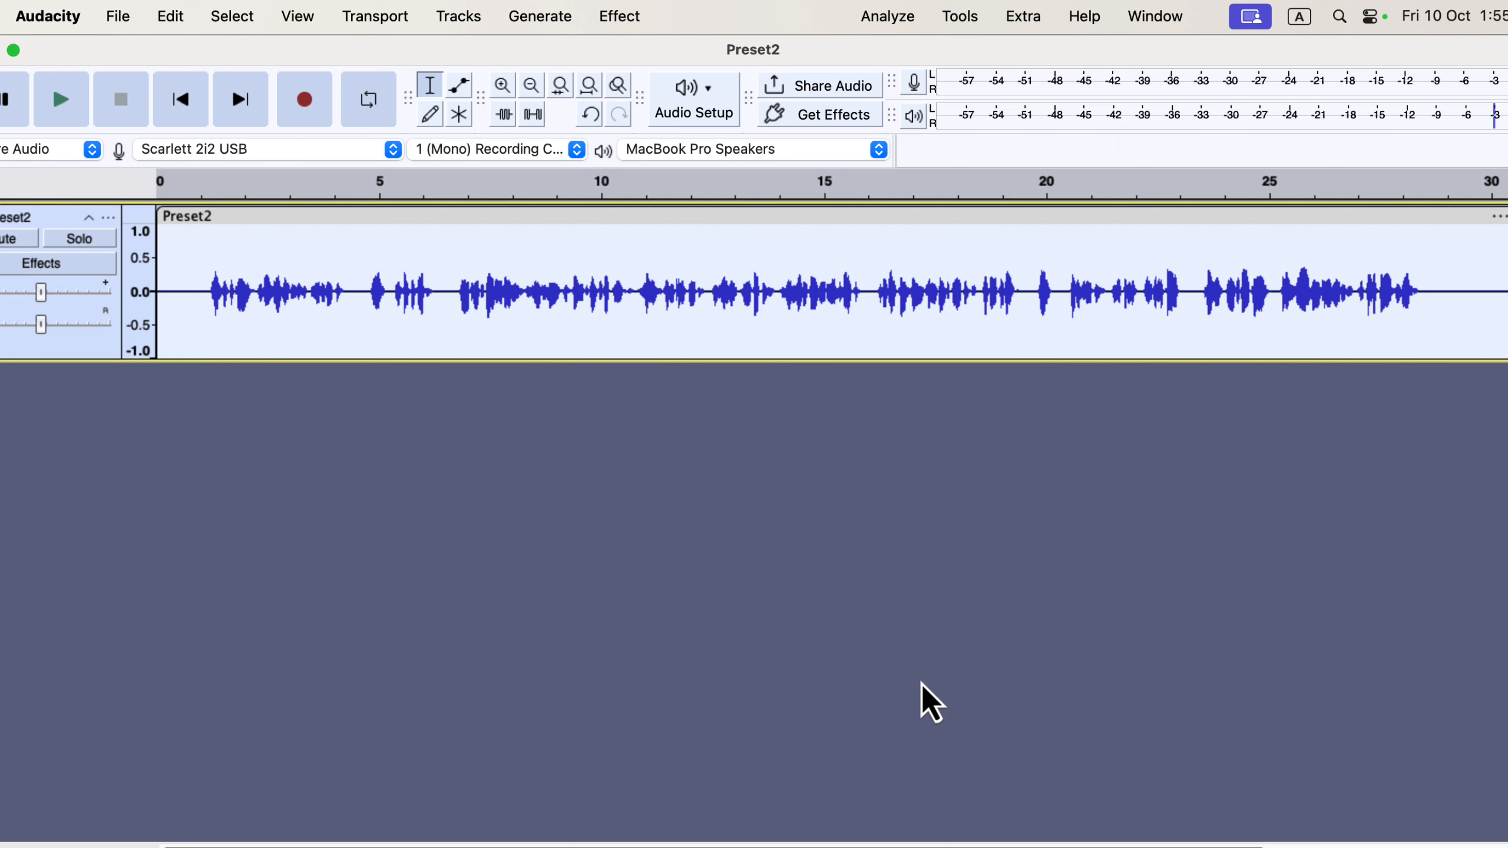
Step: Run ACX Check on the compressed Preset2 track to examine its peak, RMS and noise floor levels
click(876, 17)
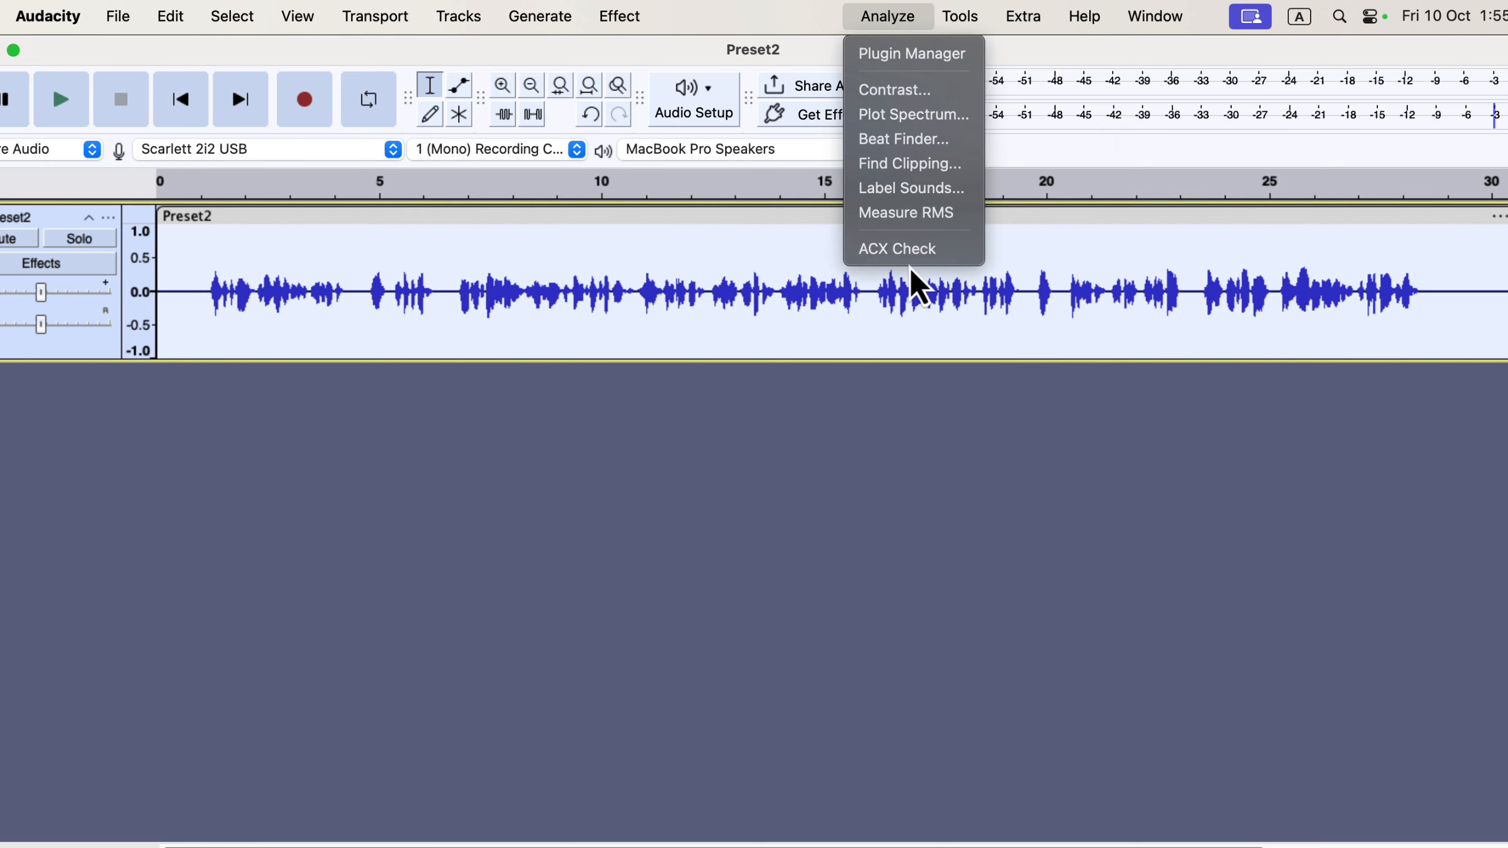
click(948, 250)
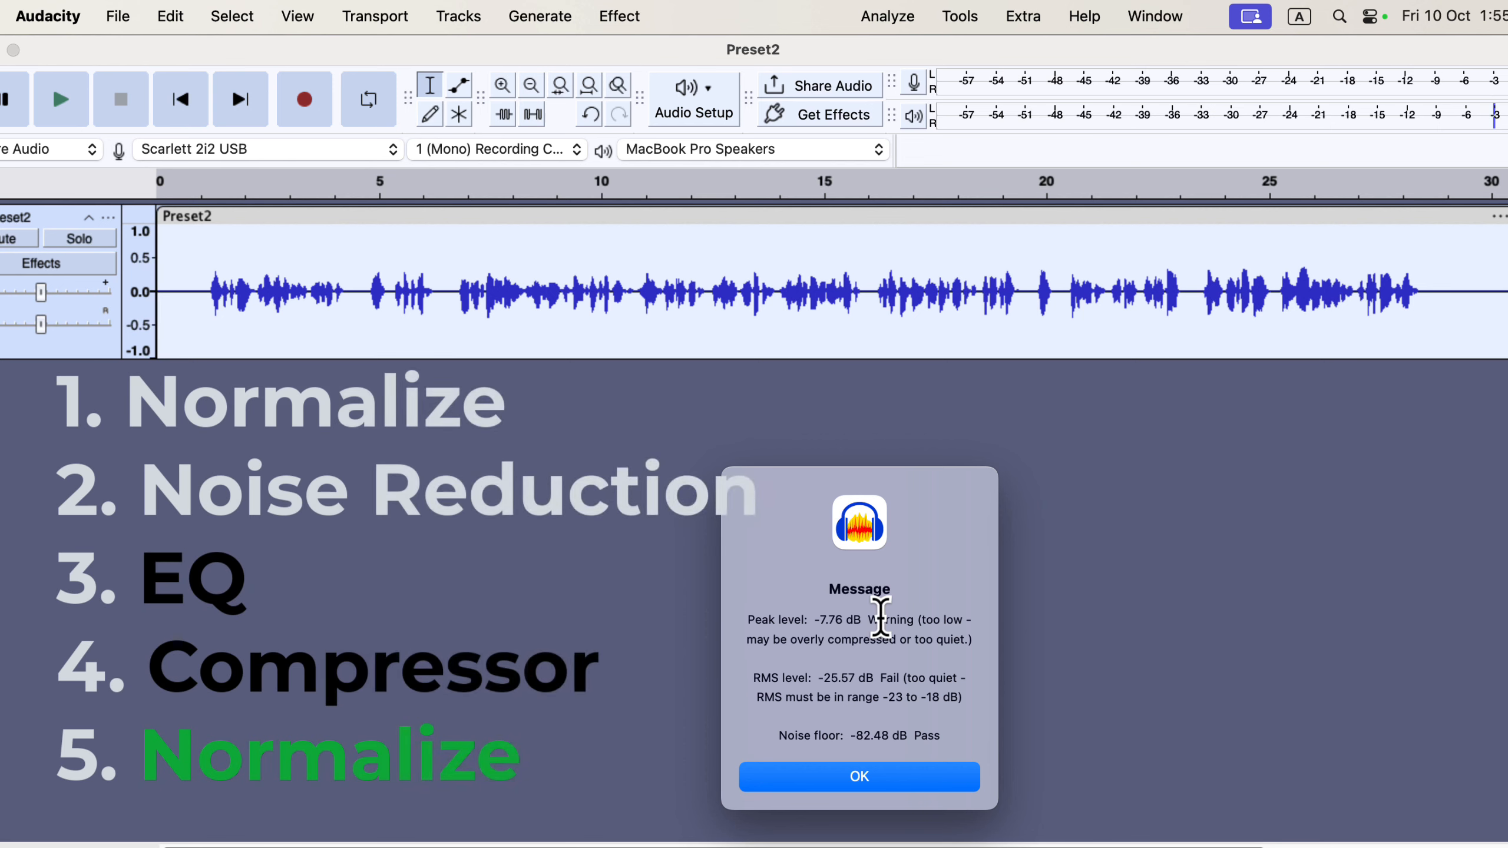
click(838, 783)
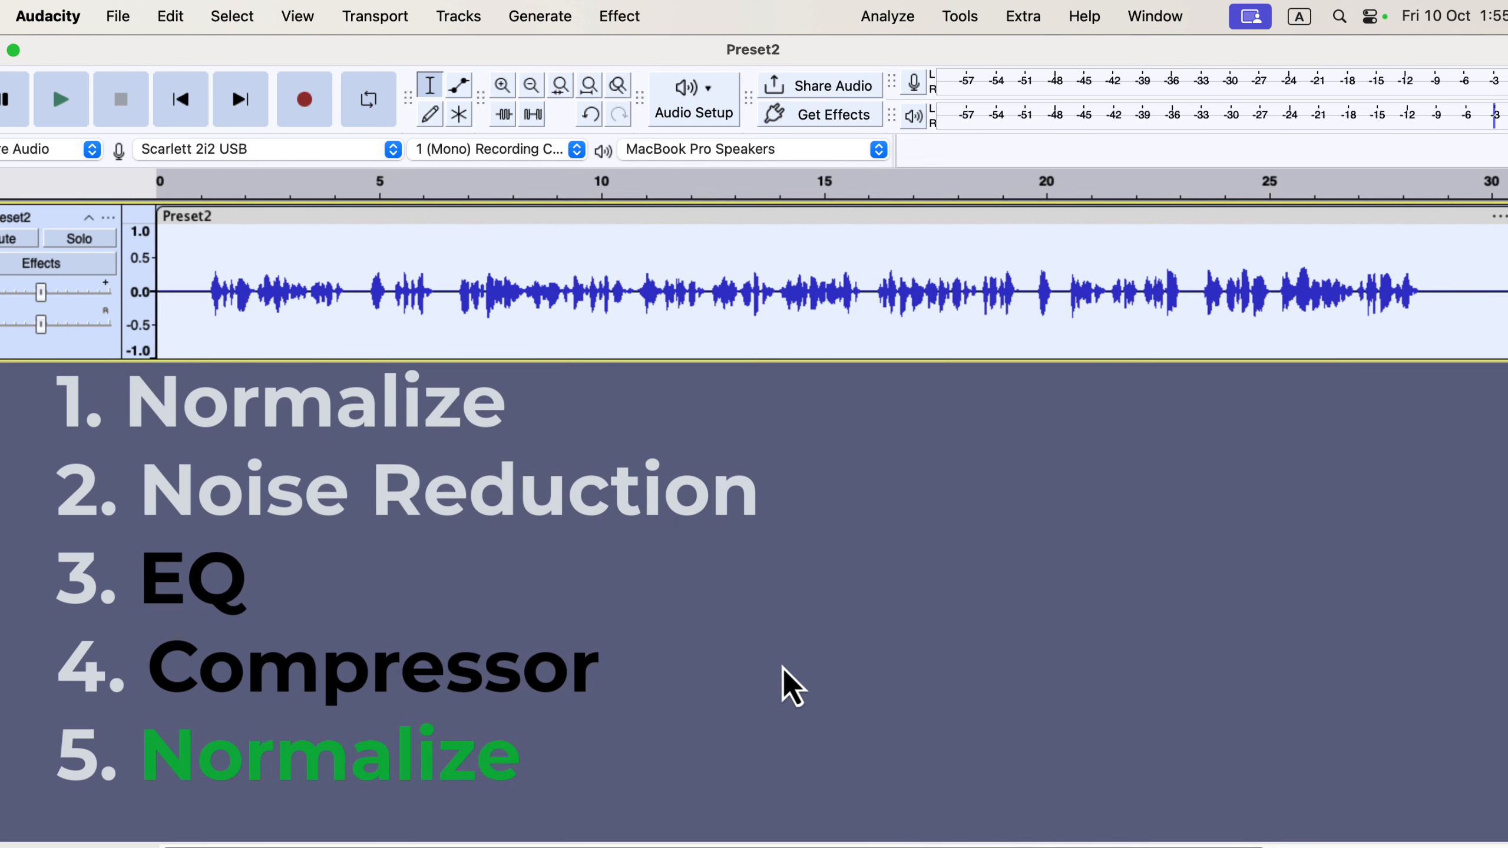
Step: Normalize the compressed Preset2 track to a peak amplitude of -3.0 dB with DC offset removal enabled
click(627, 26)
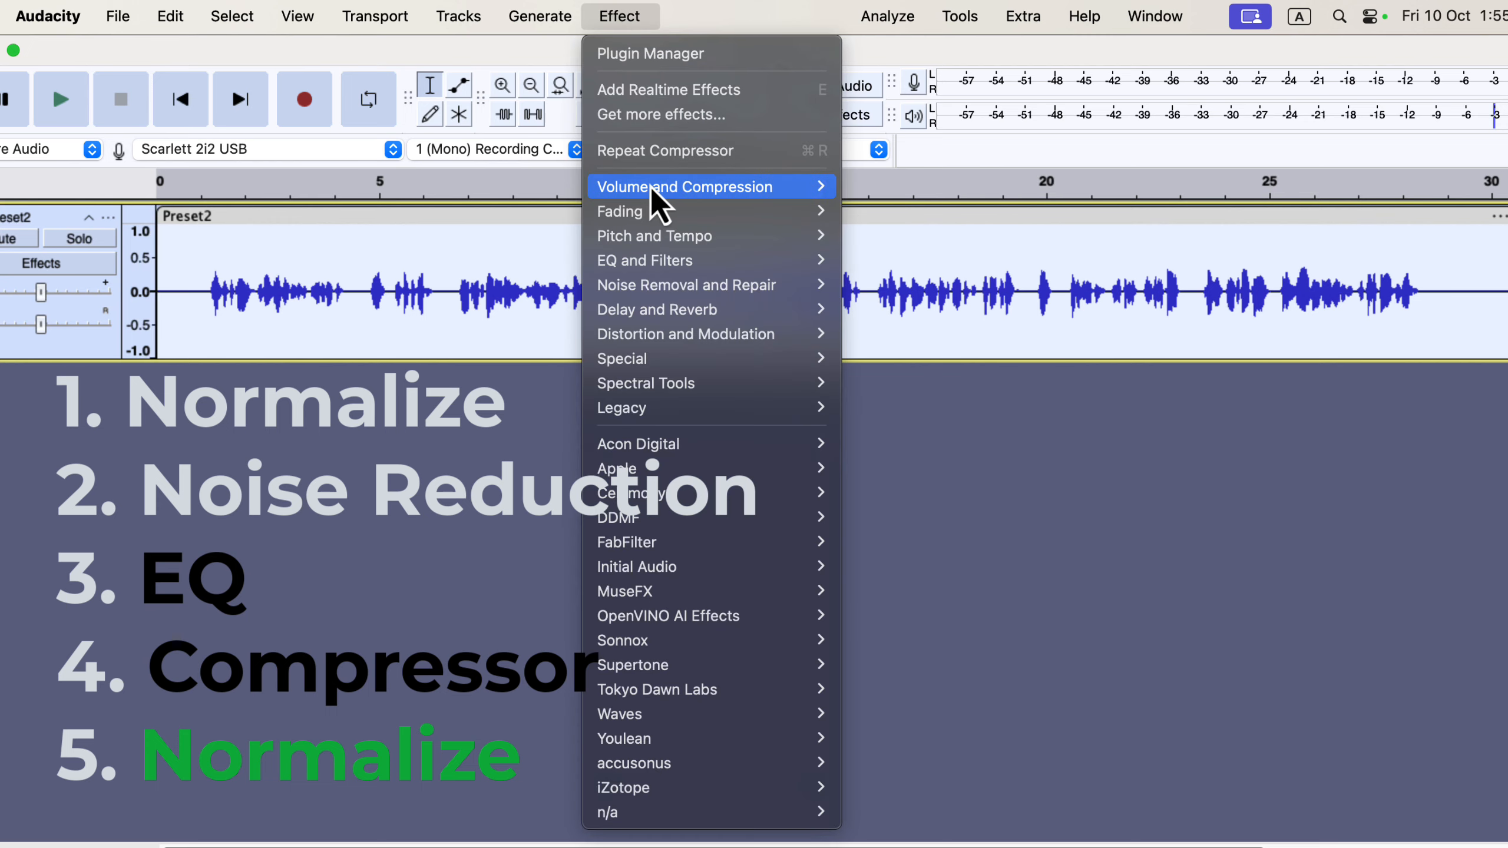
mouse_move(811, 198)
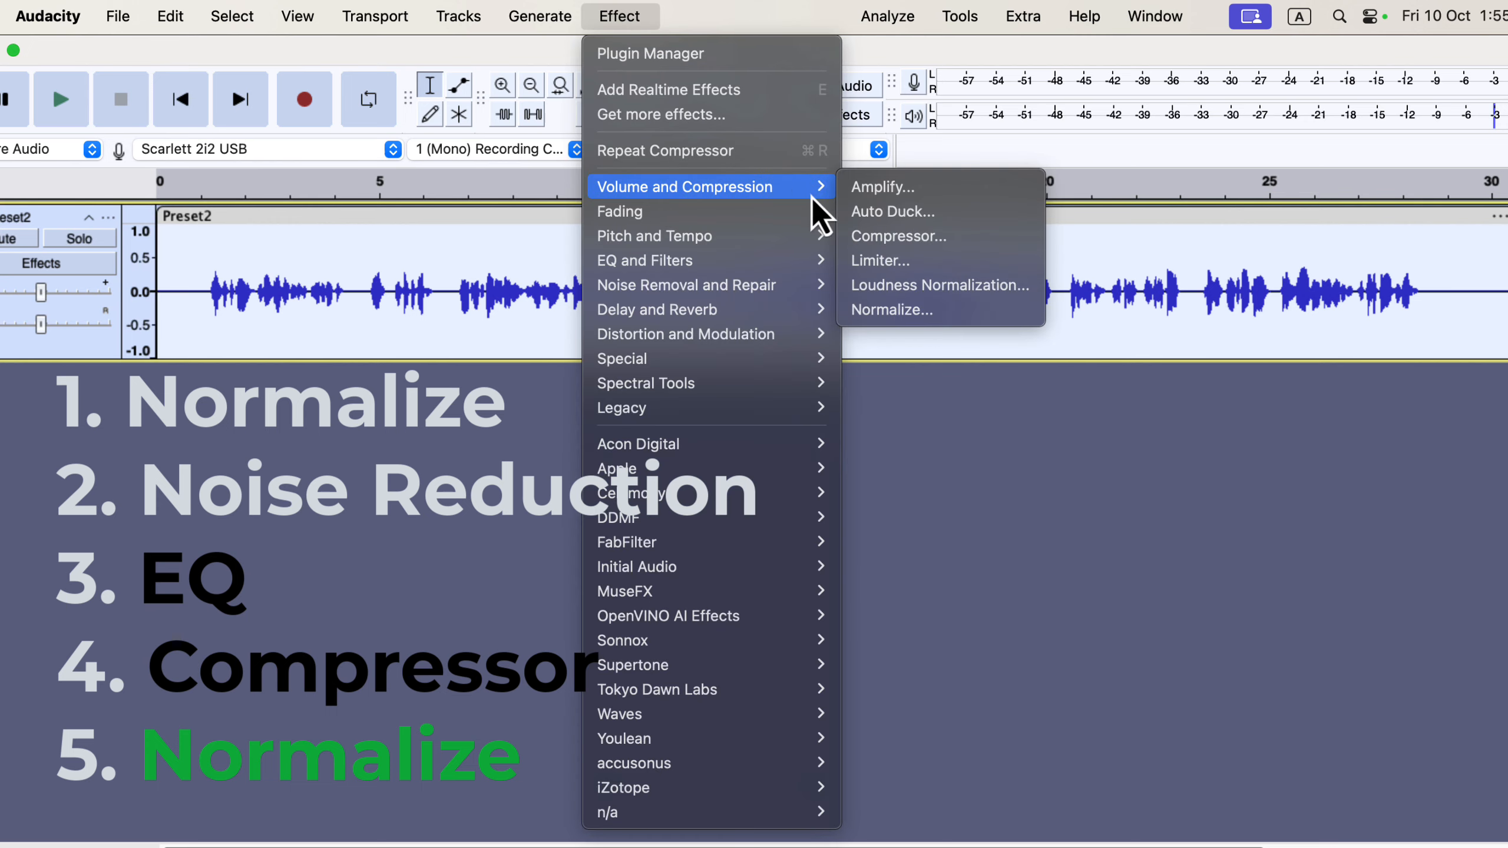
click(932, 312)
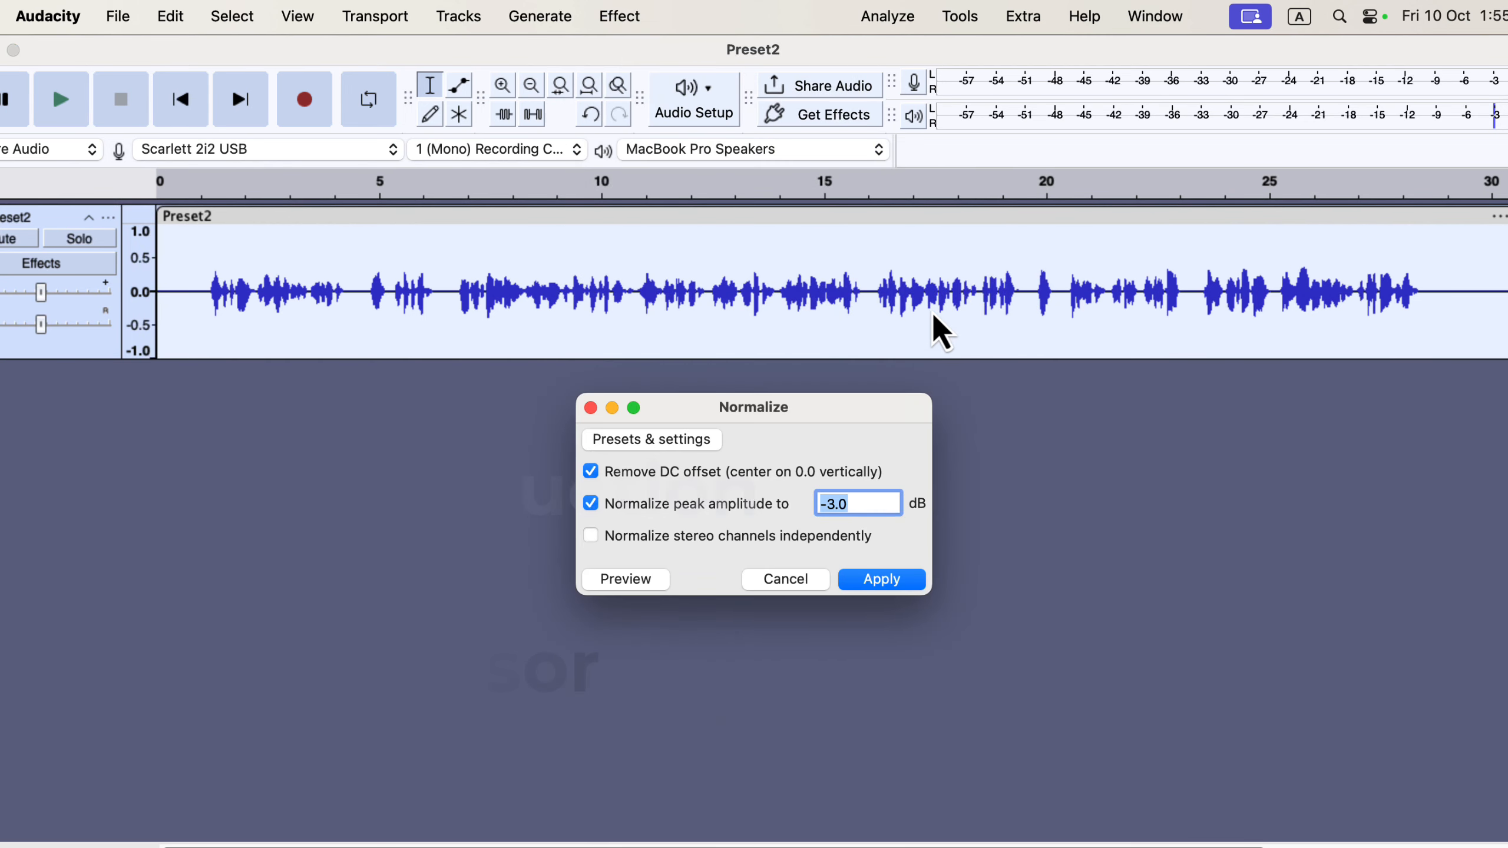
click(891, 583)
Step: Run ACX Check on the normalized Preset2 track to examine its peak, RMS and noise floor levels
click(888, 17)
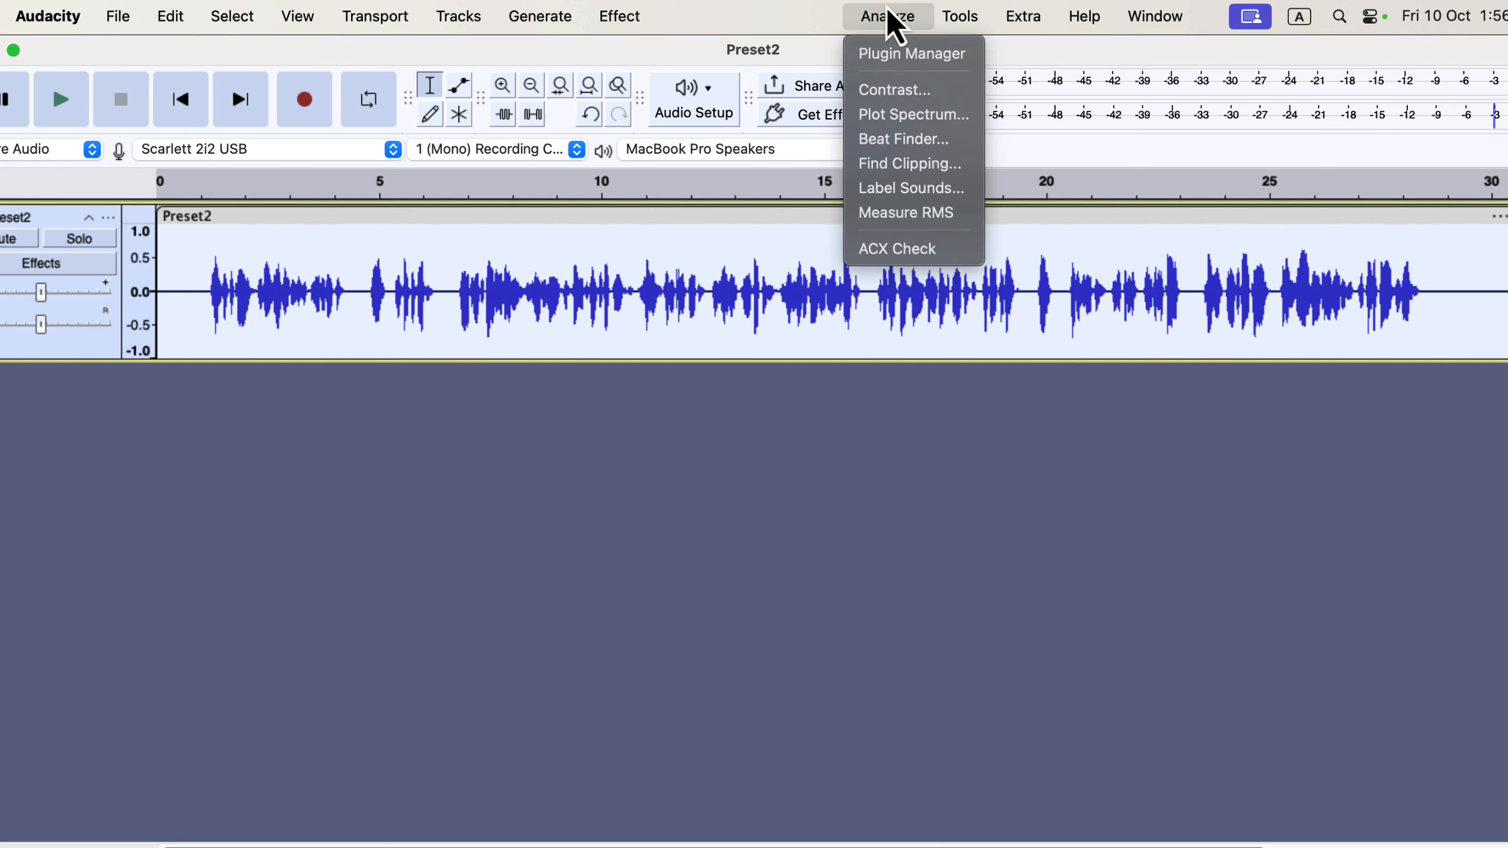
click(930, 258)
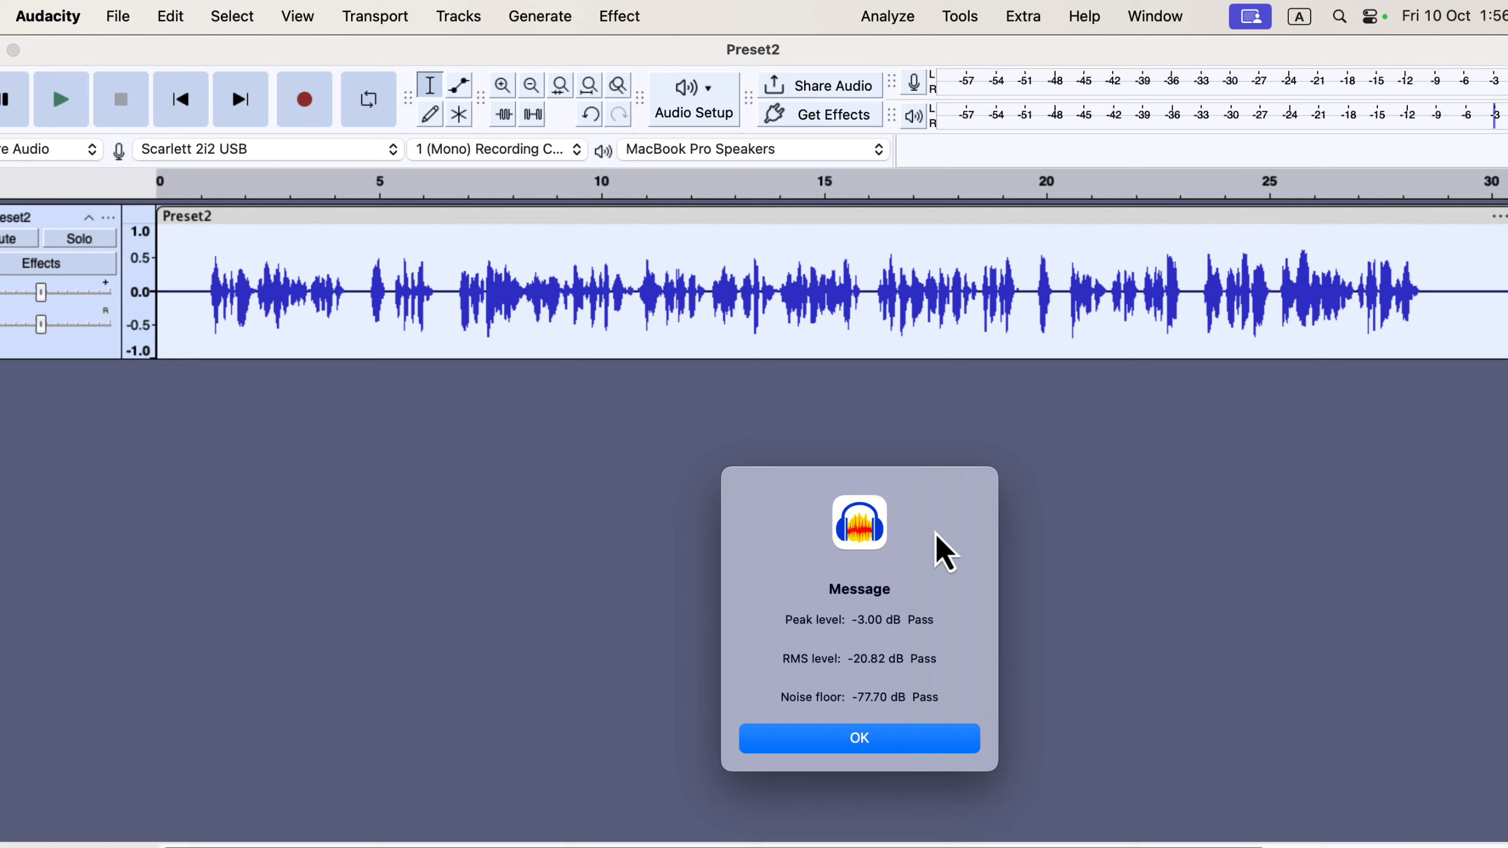
click(888, 735)
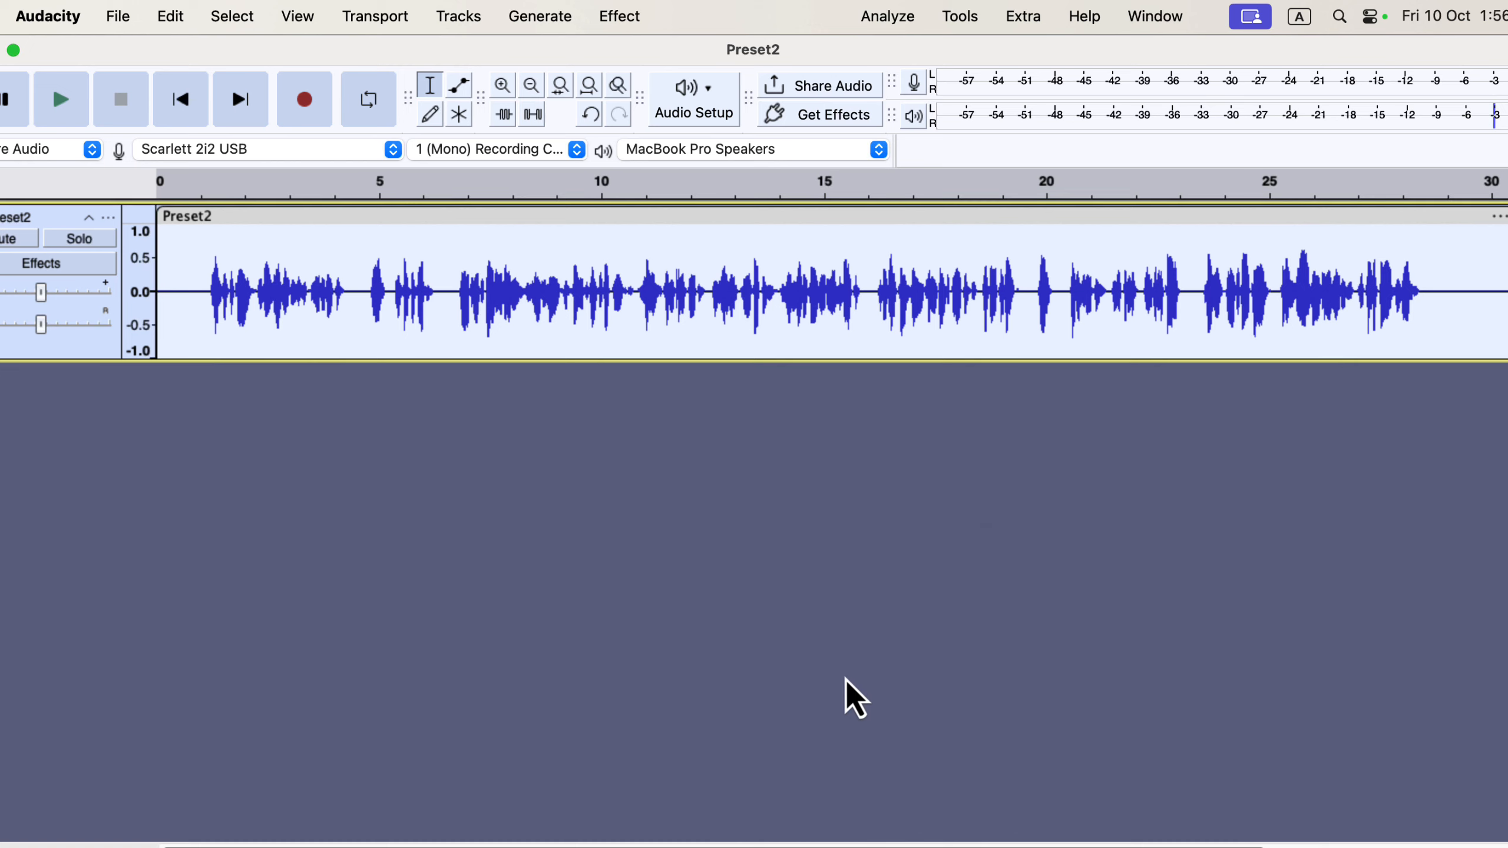
Step: Play the processed Preset2 track from just before the first spoken words to about 10 seconds, and stop playback
click(199, 268)
key(space)
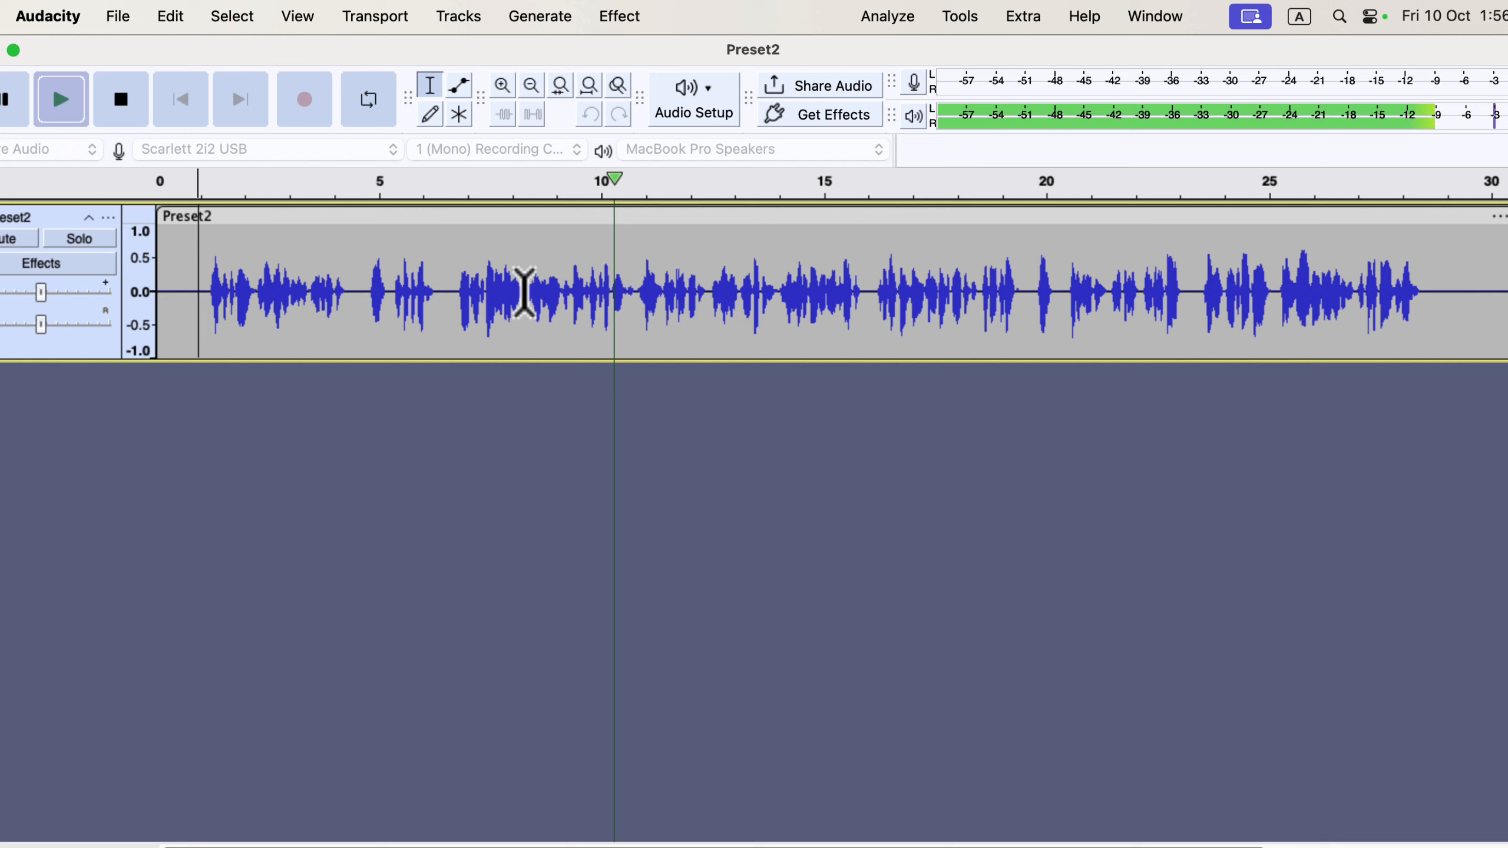
key(space)
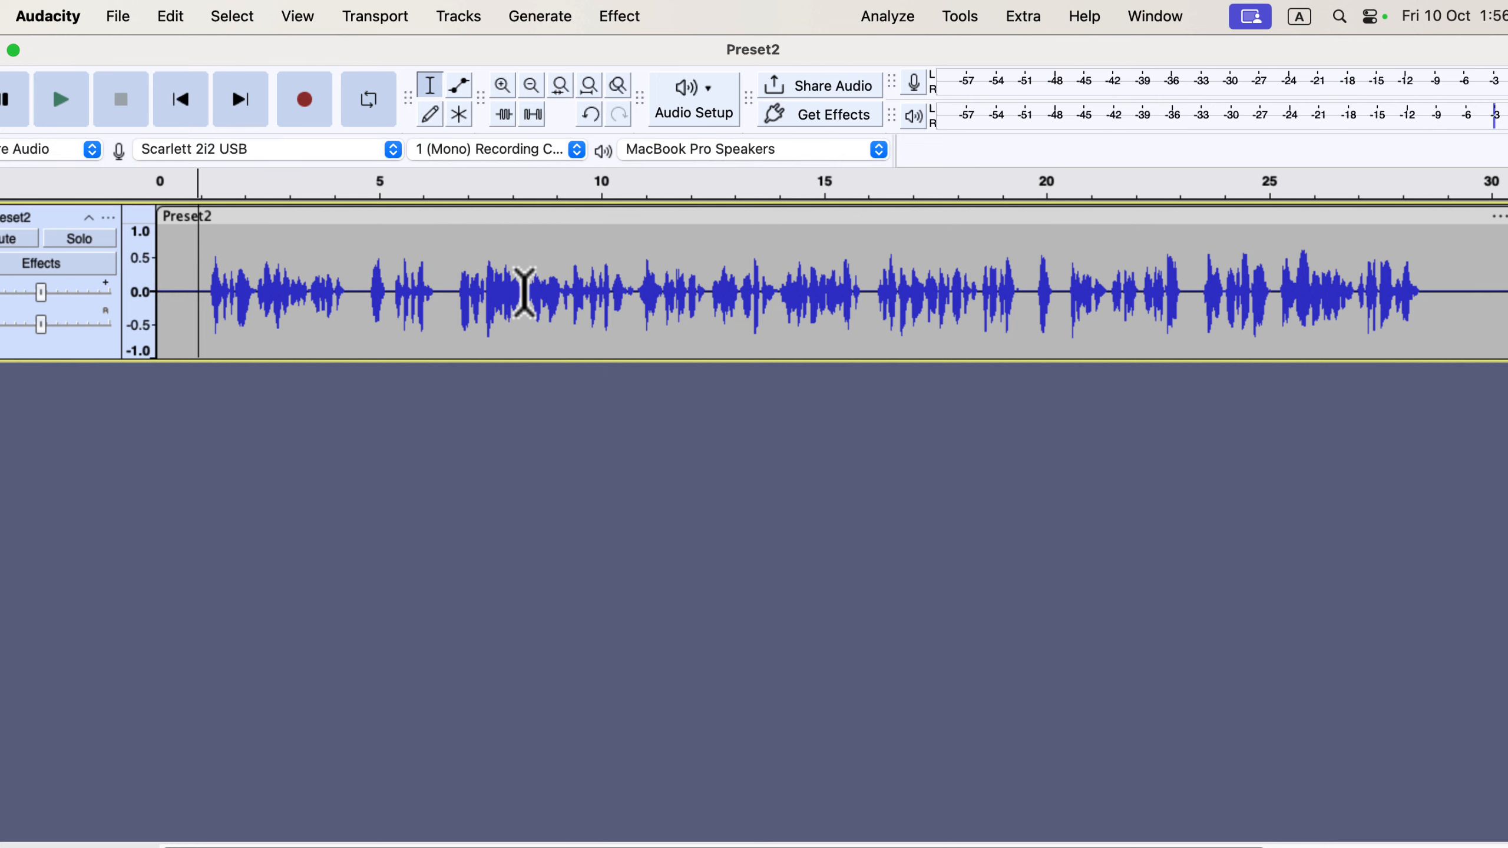